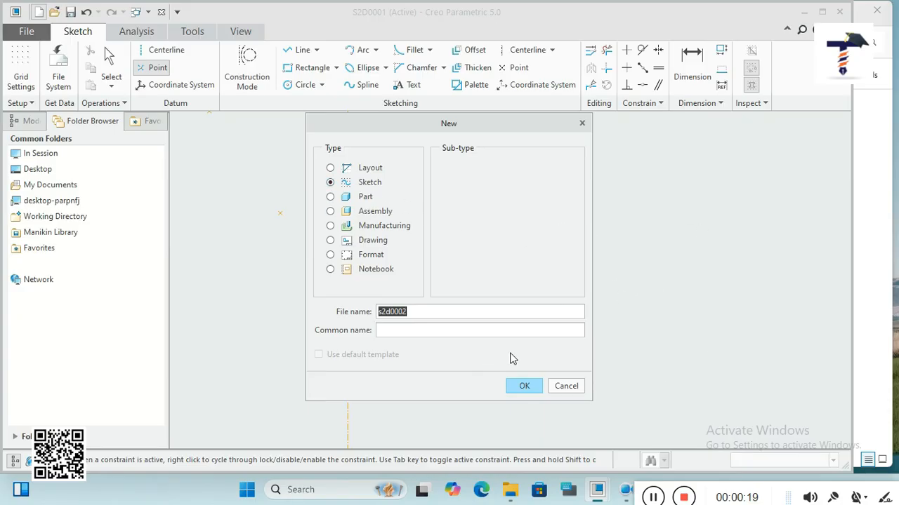
Step: Create a new Sketch file named sketch
double_click(419, 312)
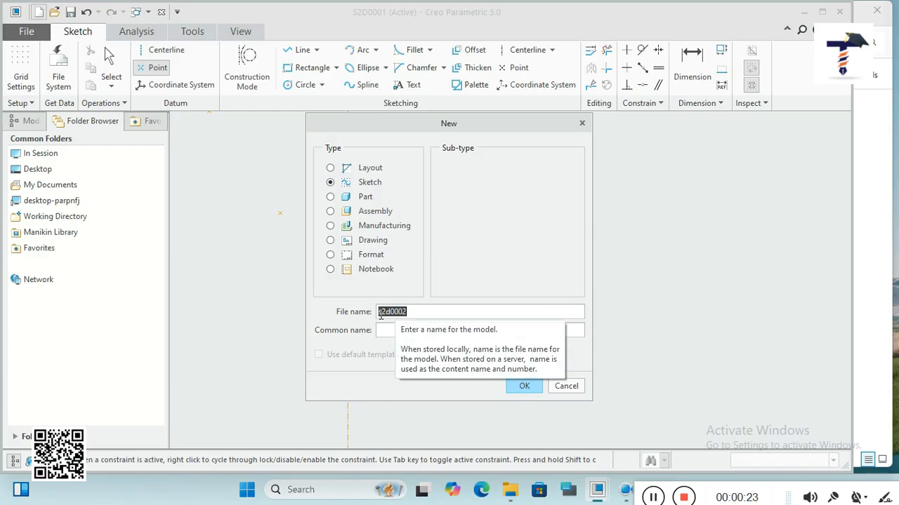
text(skectc)
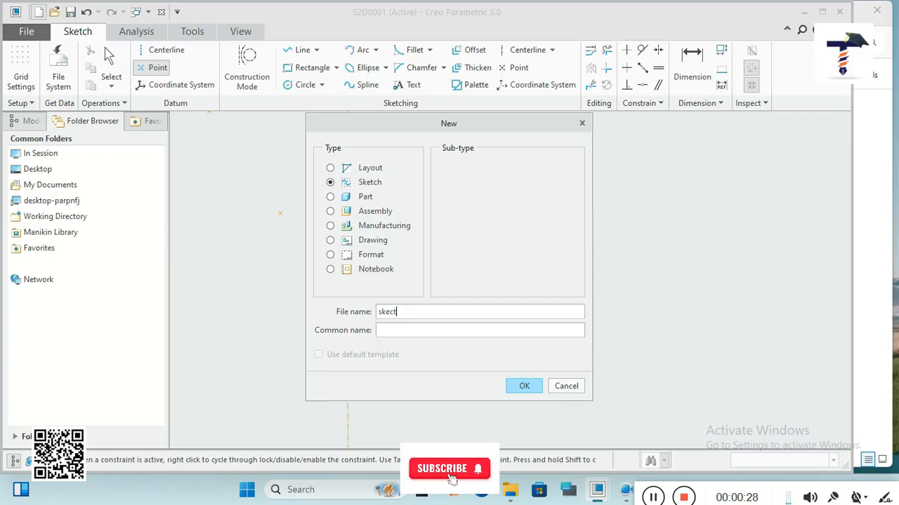
key(BackSpace)
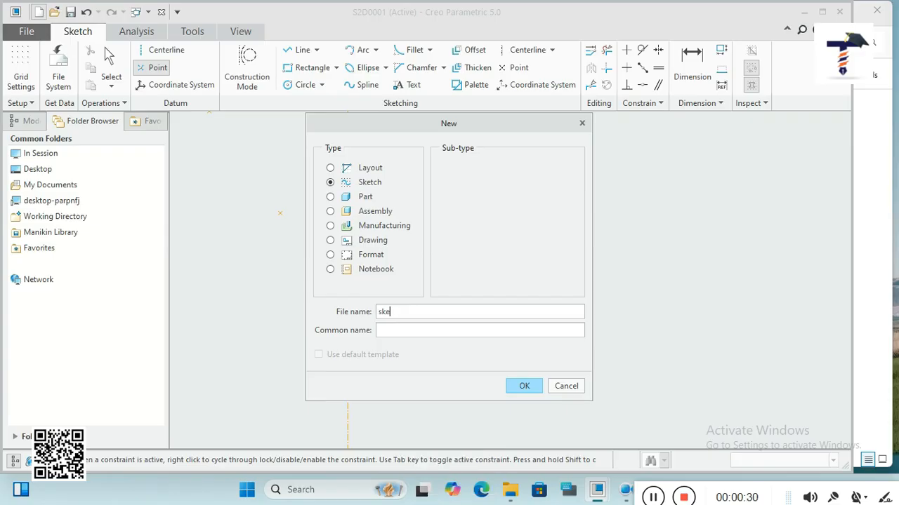
text(tch 1)
click(518, 385)
click(449, 283)
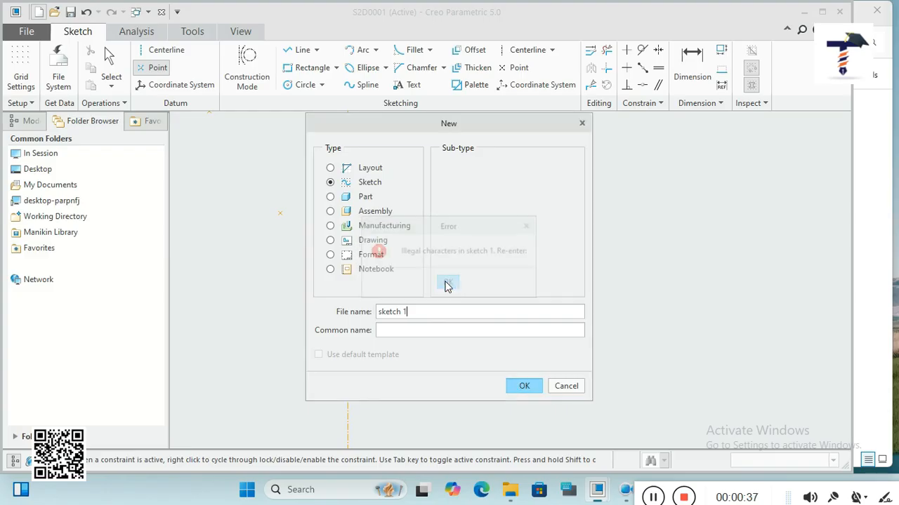
key(BackSpace)
key(BackSpace)
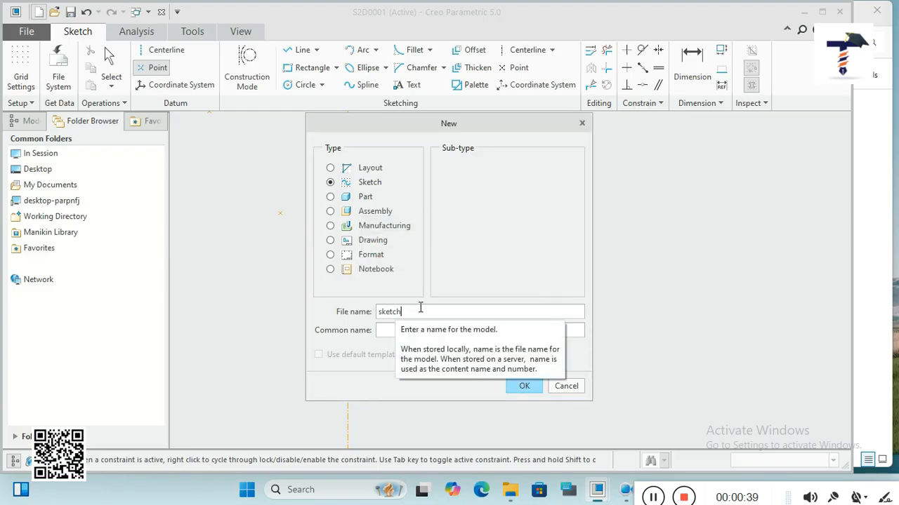
click(521, 386)
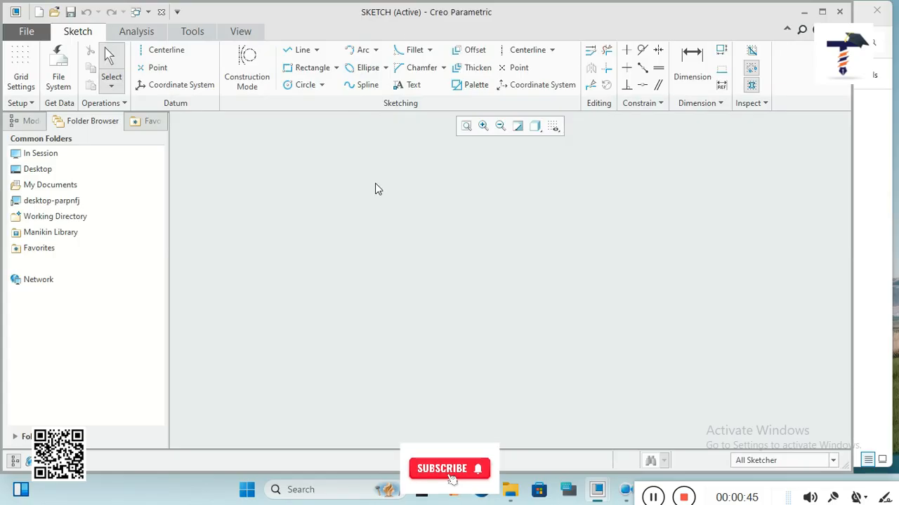
Step: Place a vertical datum centerline through the left part of the empty sketch
click(168, 60)
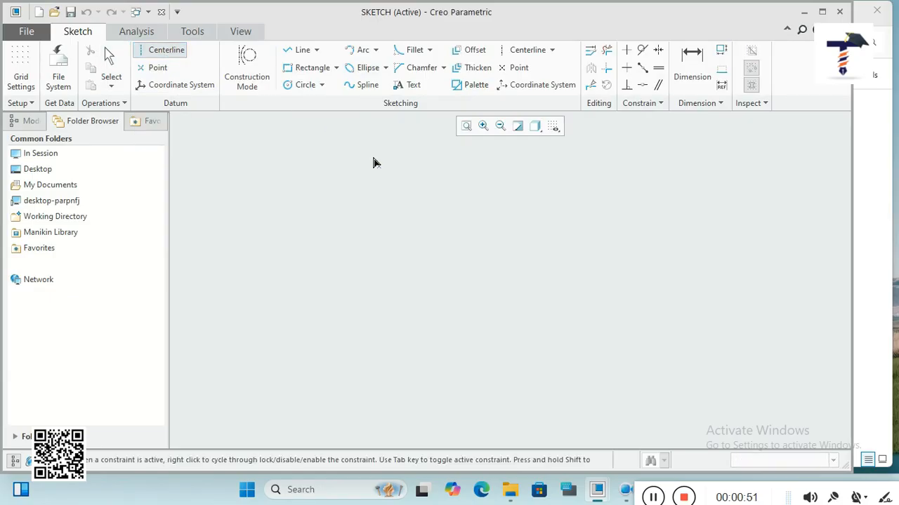
click(344, 292)
click(348, 247)
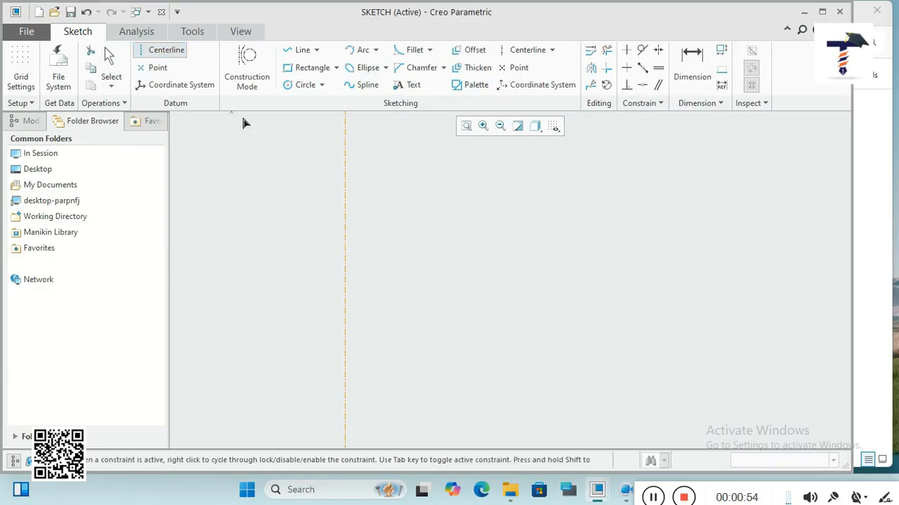
Step: Scatter six datum points on both sides of the vertical centerline, three on each side
click(158, 69)
click(368, 203)
click(323, 233)
click(294, 259)
click(303, 280)
click(369, 280)
click(393, 239)
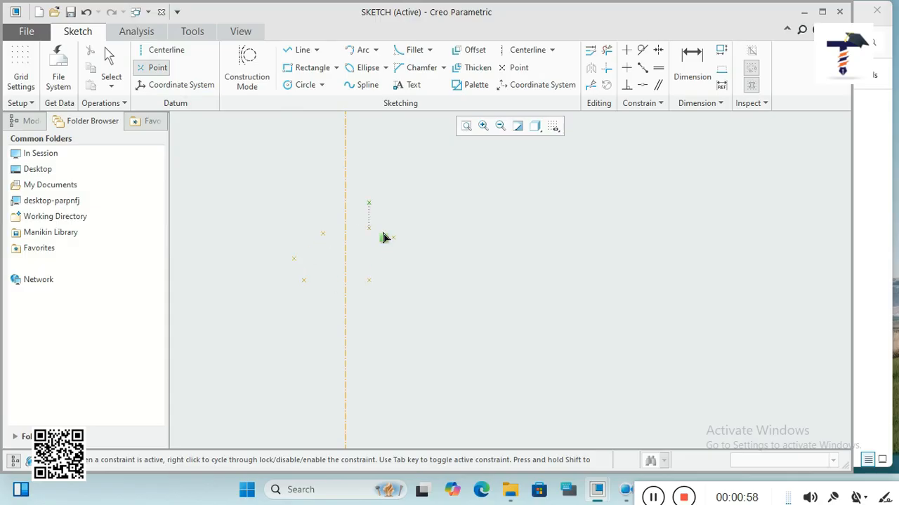
Step: Place two datum coordinate systems to the upper left of the centerline, one slightly lower and further left
click(181, 85)
click(280, 184)
click(279, 186)
click(251, 204)
middle_click(230, 246)
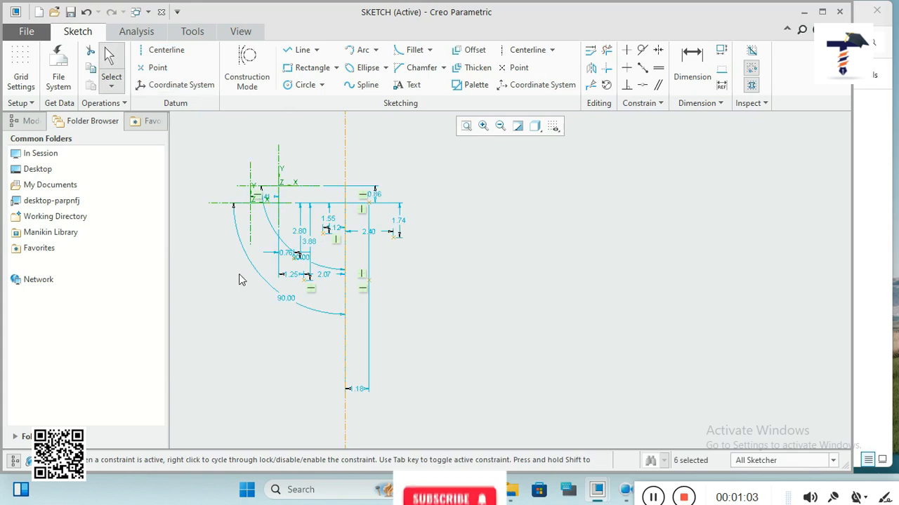
Step: Set the vertical distance from the lower coordinate system to the leftmost datum point to 3
double_click(303, 239)
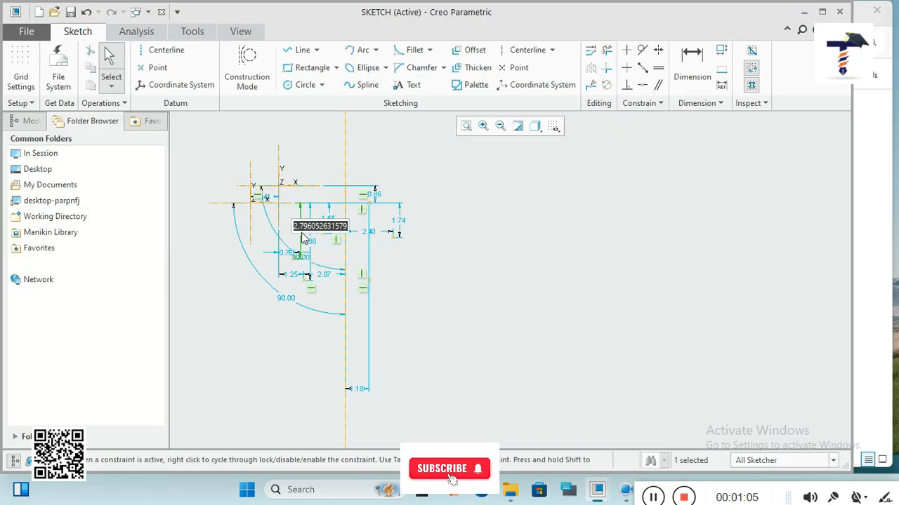
text(3)
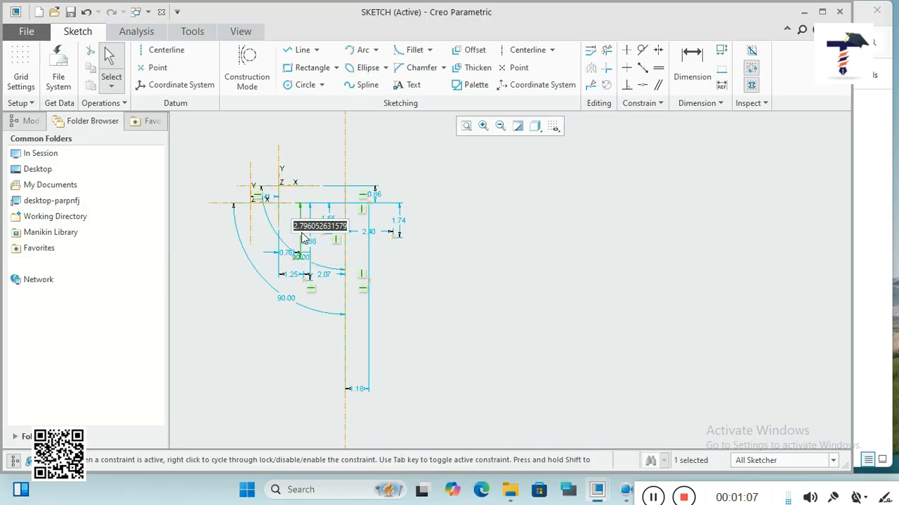
key(Return)
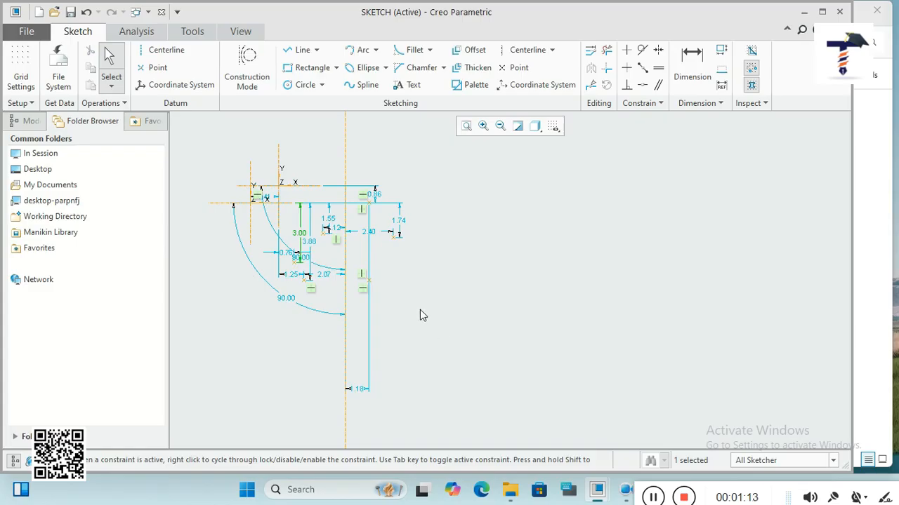
Step: Draw a horizontal line about 6.32 long to the right of the vertical centerline
click(298, 51)
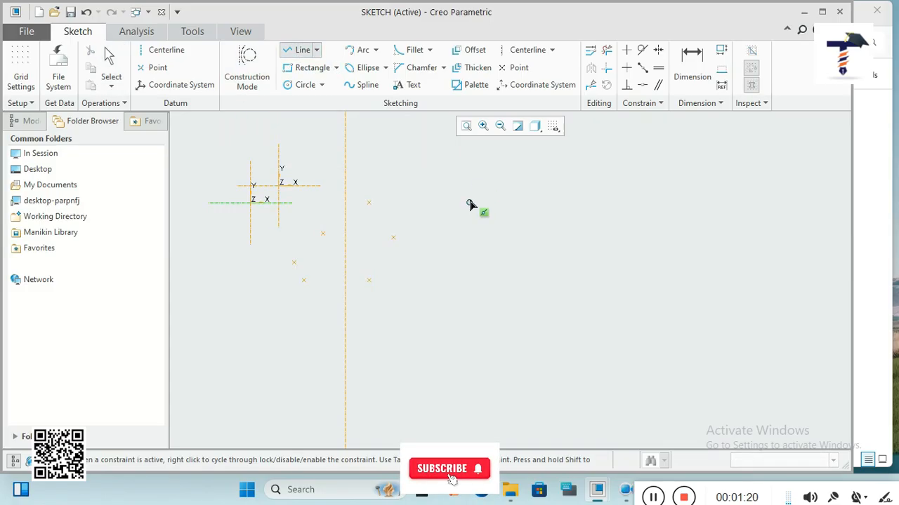
click(391, 219)
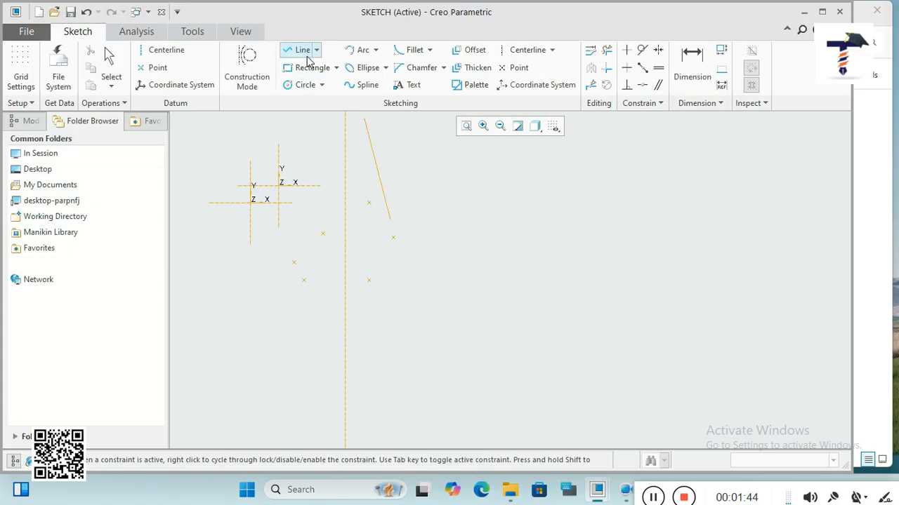
click(516, 220)
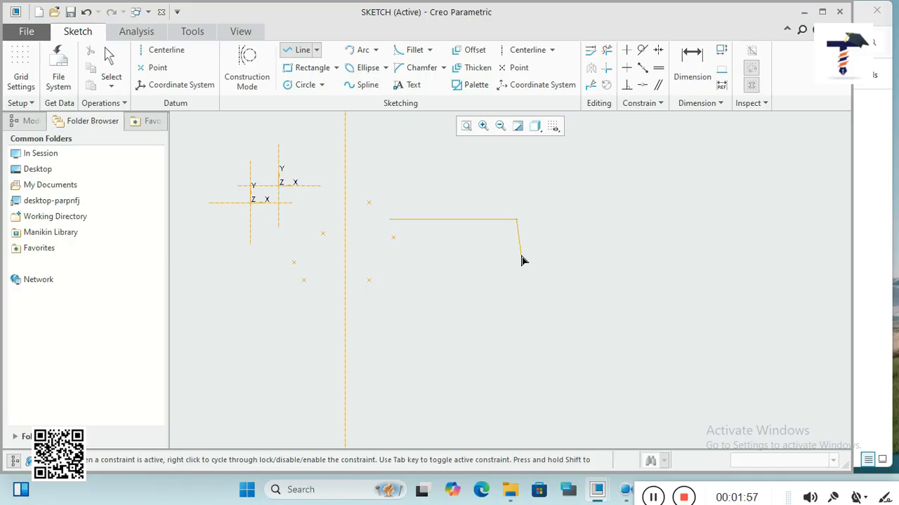
middle_click(522, 261)
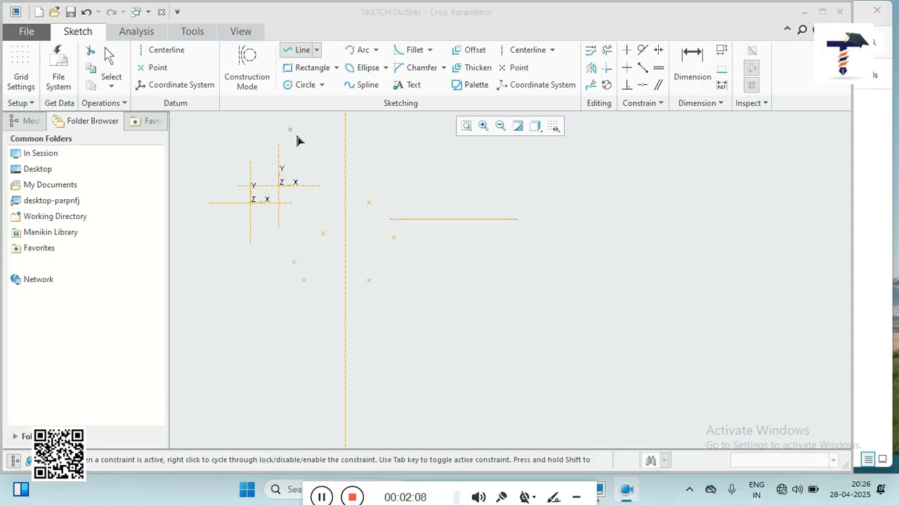
middle_click(549, 297)
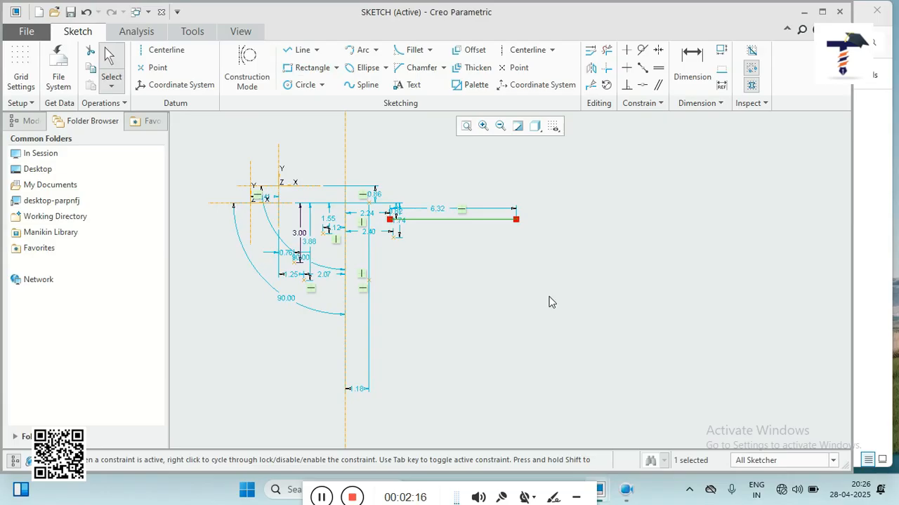
Step: Set the horizontal line's length to 10
double_click(436, 210)
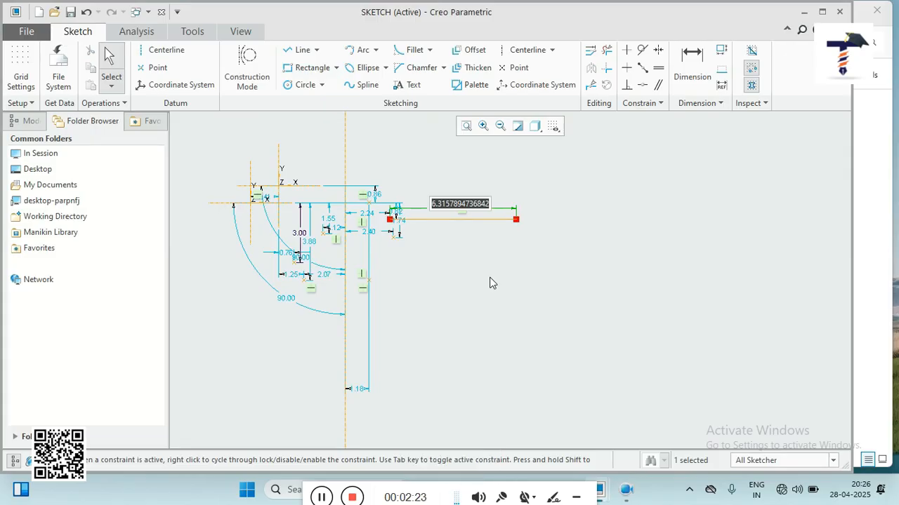
text(10)
key(Return)
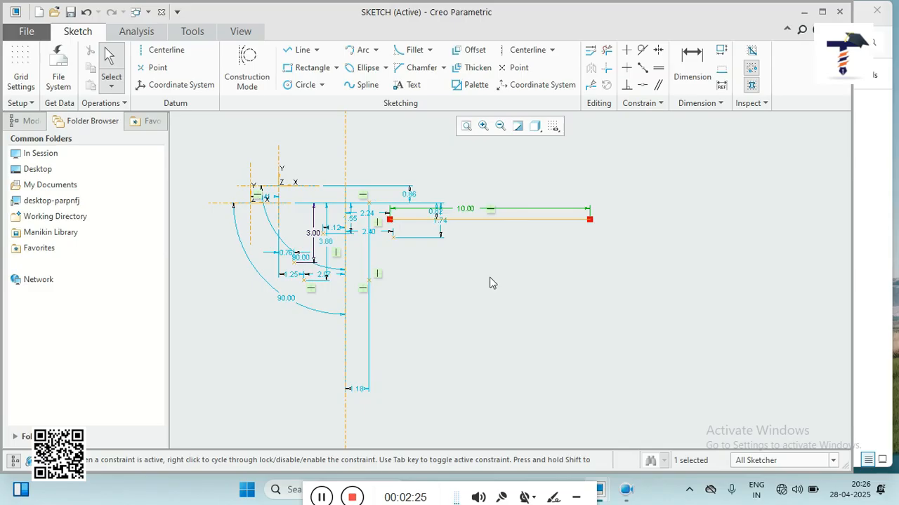
click(317, 50)
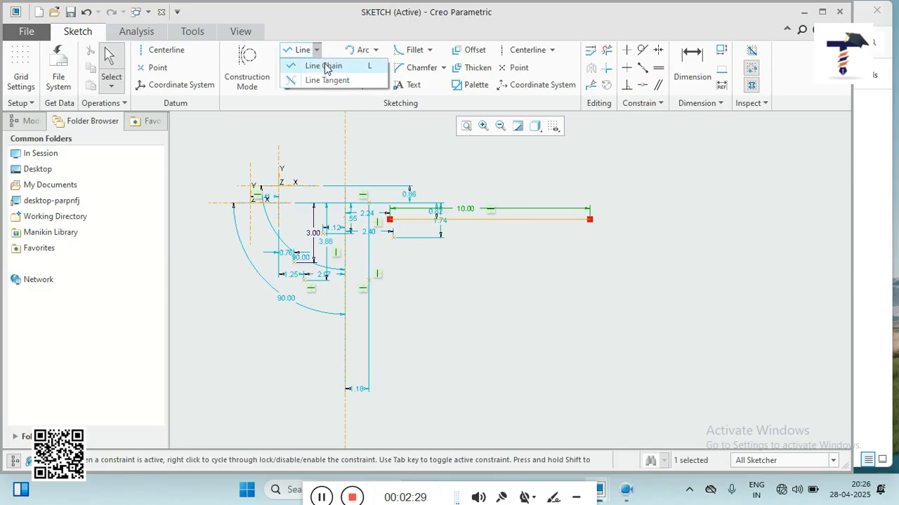
click(384, 146)
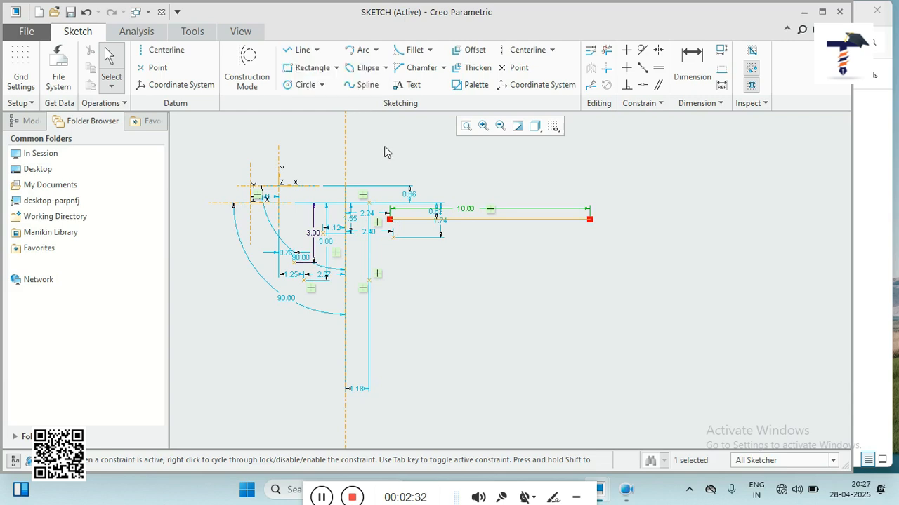
Step: Draw a circle about 3.30 in diameter below the horizontal line and another about 2.94 in diameter to its lower right
click(302, 85)
click(517, 286)
click(543, 265)
click(665, 346)
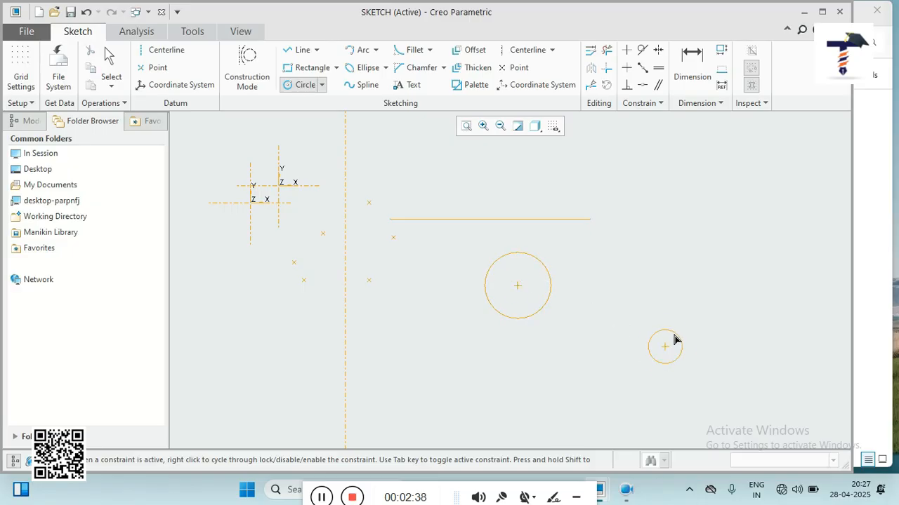
click(681, 322)
click(682, 322)
middle_click(712, 276)
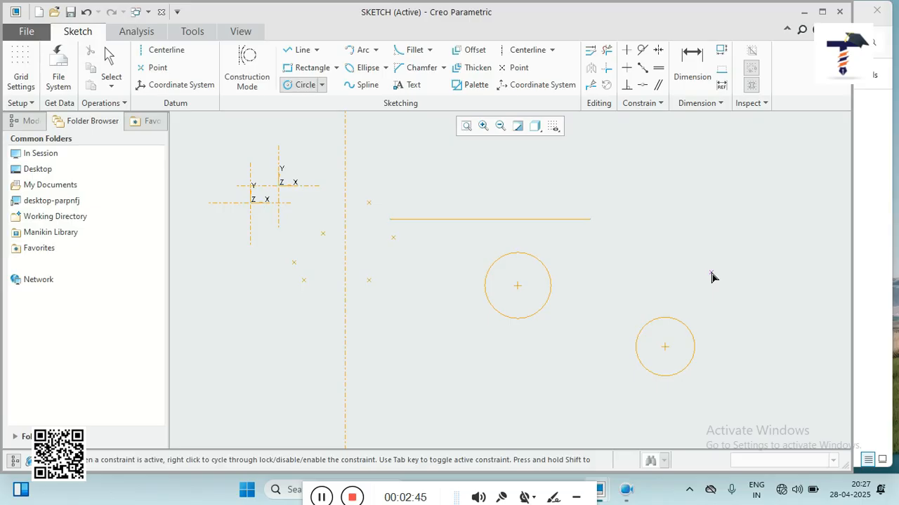
middle_click(711, 277)
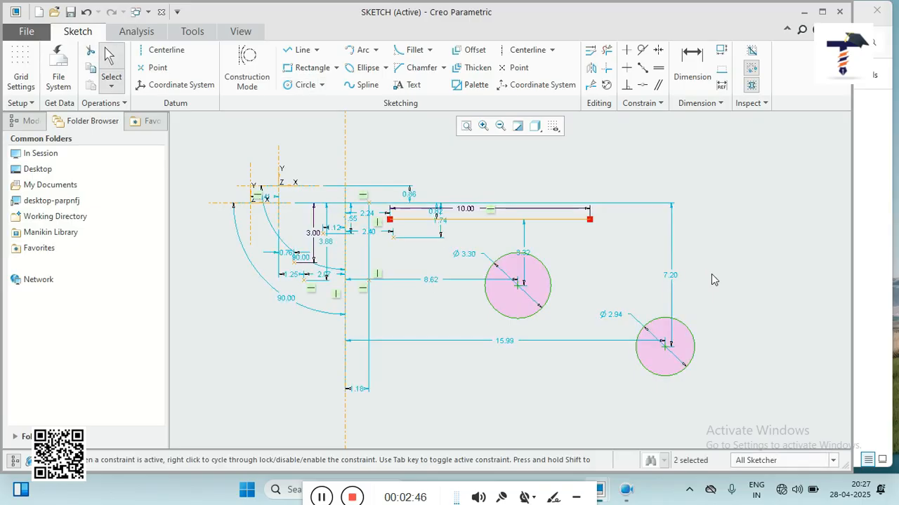
Step: Connect the two circles with a tangent line from the first circle's upper right to the second circle's lower left
click(316, 50)
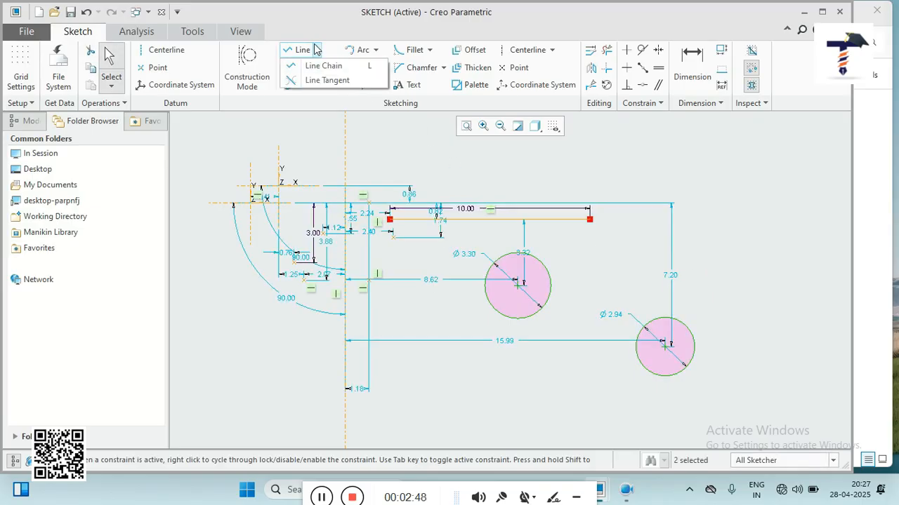
click(327, 82)
click(548, 272)
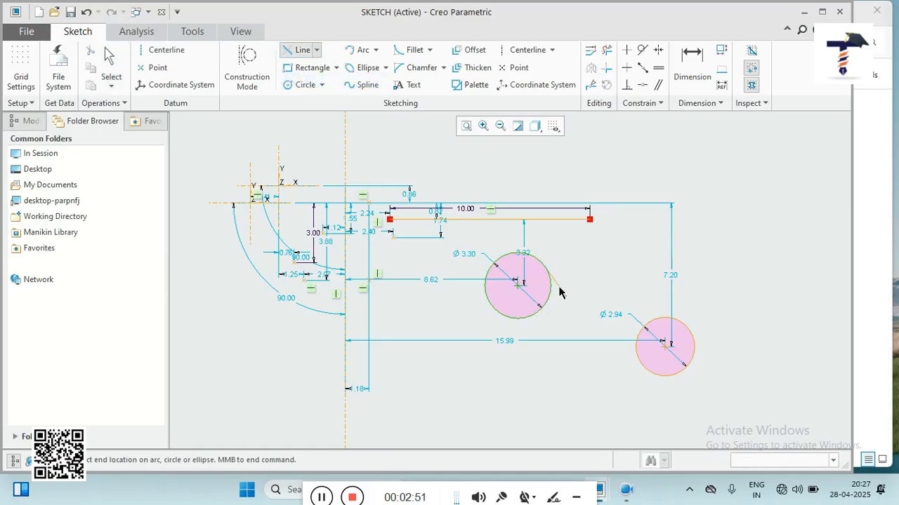
click(645, 366)
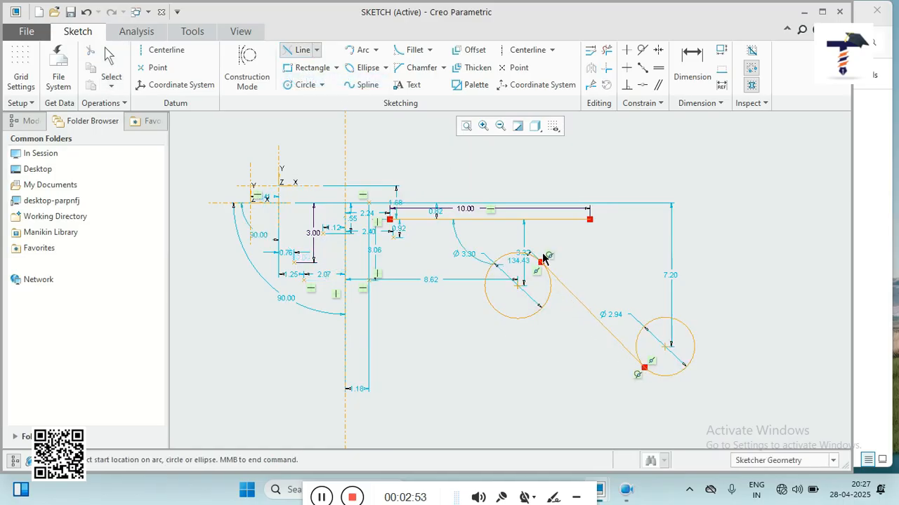
Step: Draw a corner rectangle about 4.51 wide and 4.21 high to the right of the horizontal line
click(313, 68)
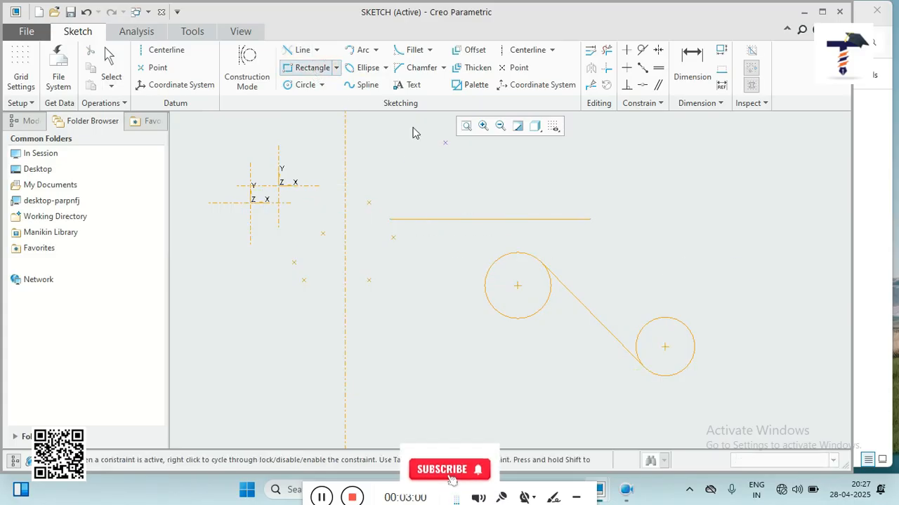
click(618, 171)
click(709, 256)
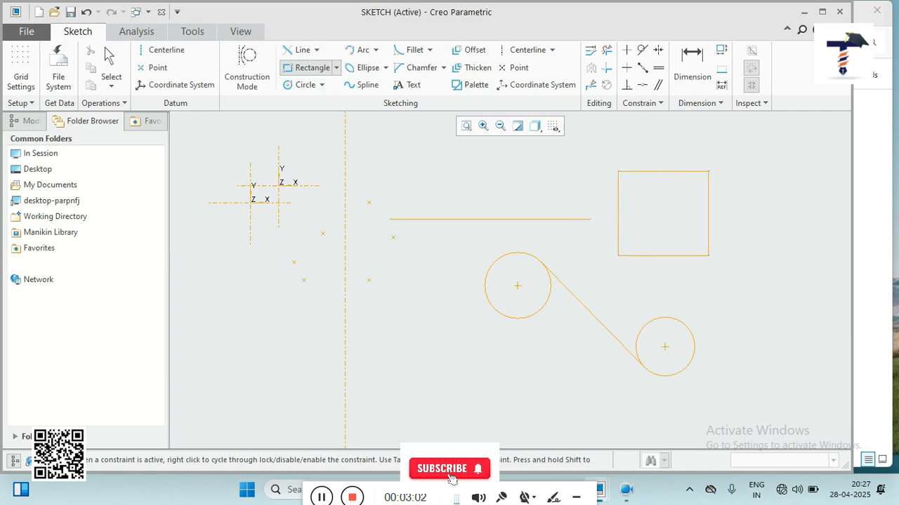
middle_click(767, 320)
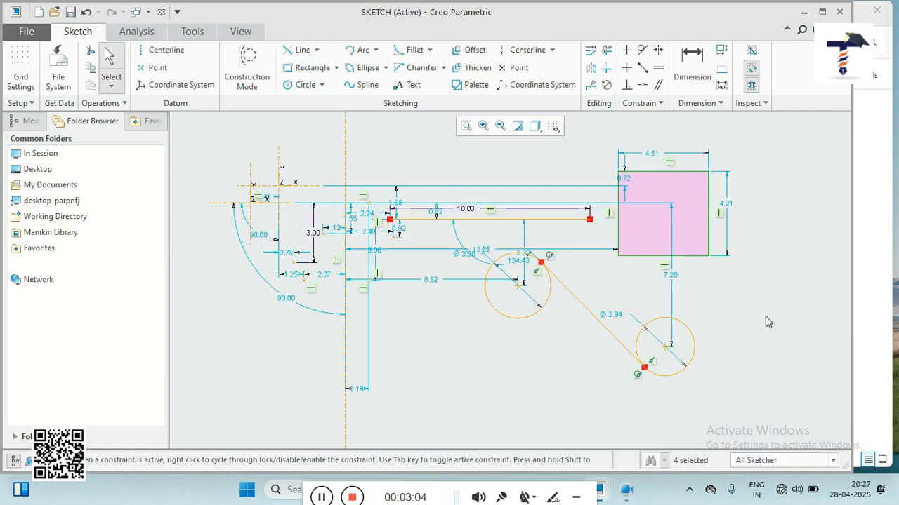
Step: Set the rectangle's width to 5
double_click(651, 150)
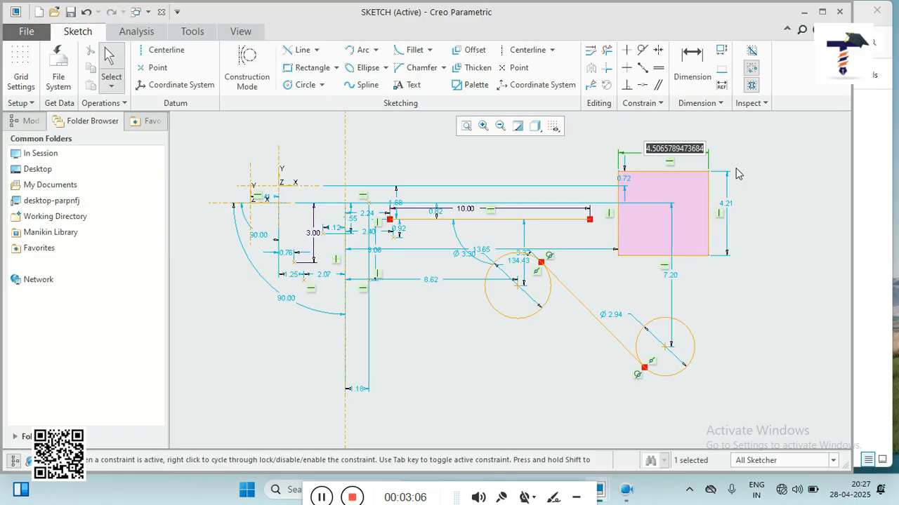
text(5)
key(Return)
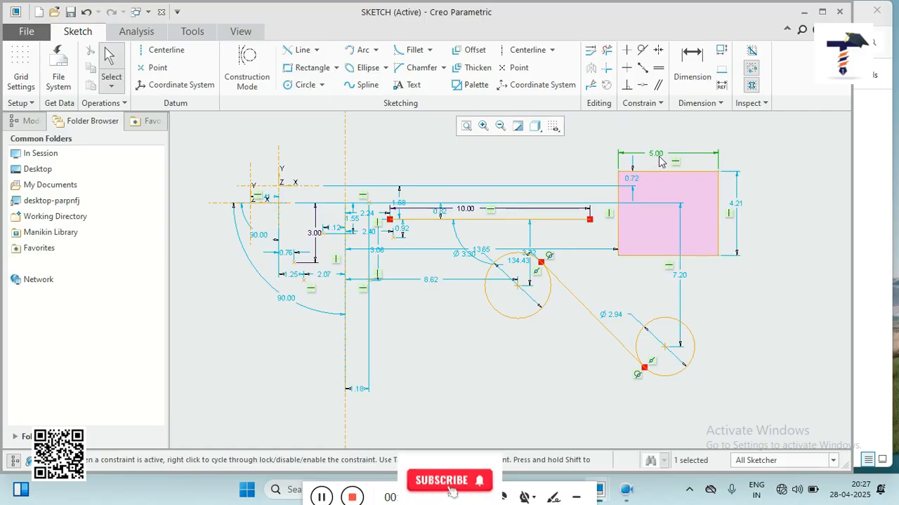
click(598, 174)
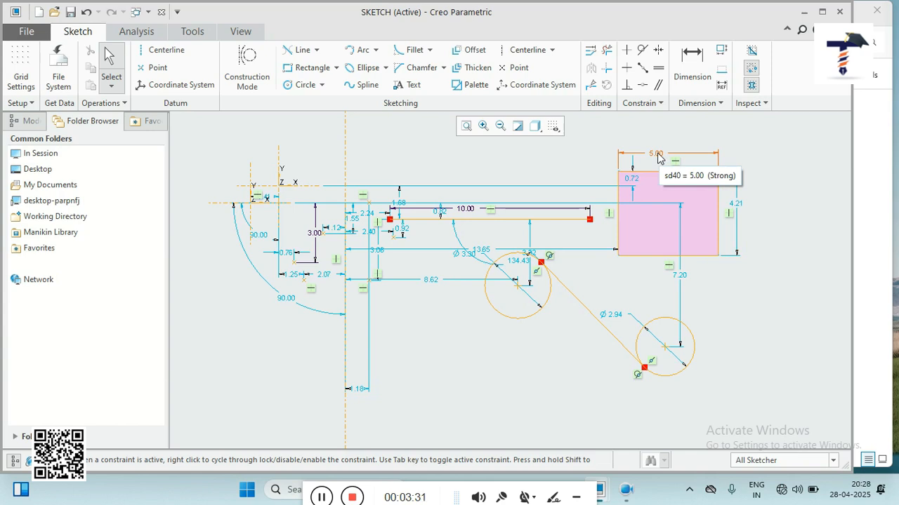
Step: Draw a second, smaller corner rectangle to the lower left of the first circle
click(312, 68)
click(402, 324)
click(453, 374)
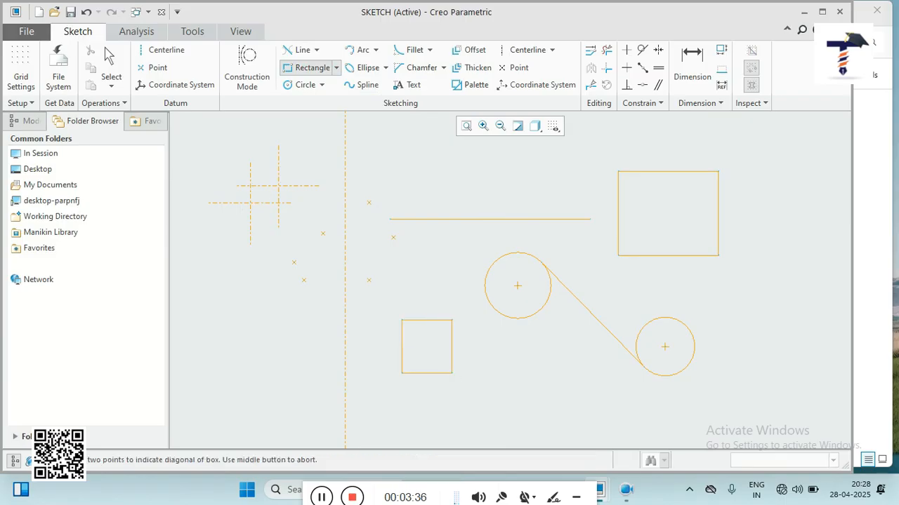
Step: Draw a slanted rectangle about 3.20 by 1.76 at the lower left, below the two coordinate systems
click(337, 68)
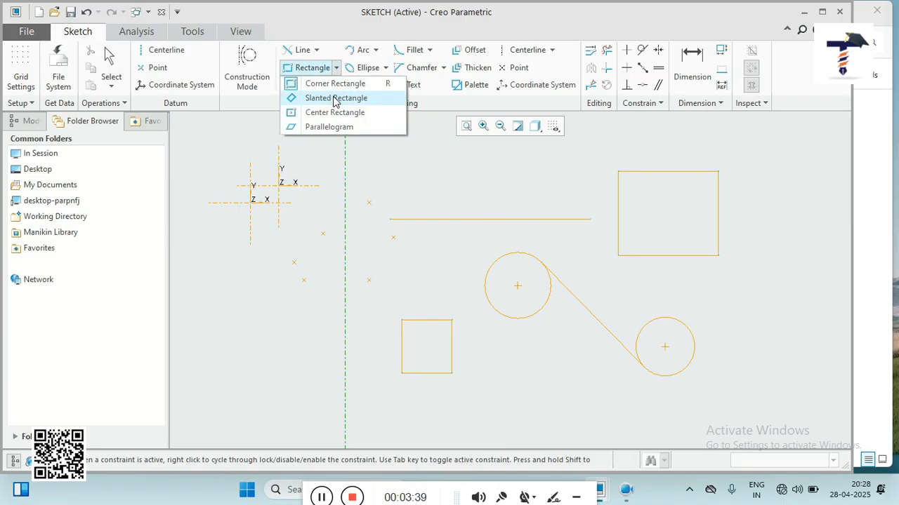
click(334, 99)
click(232, 317)
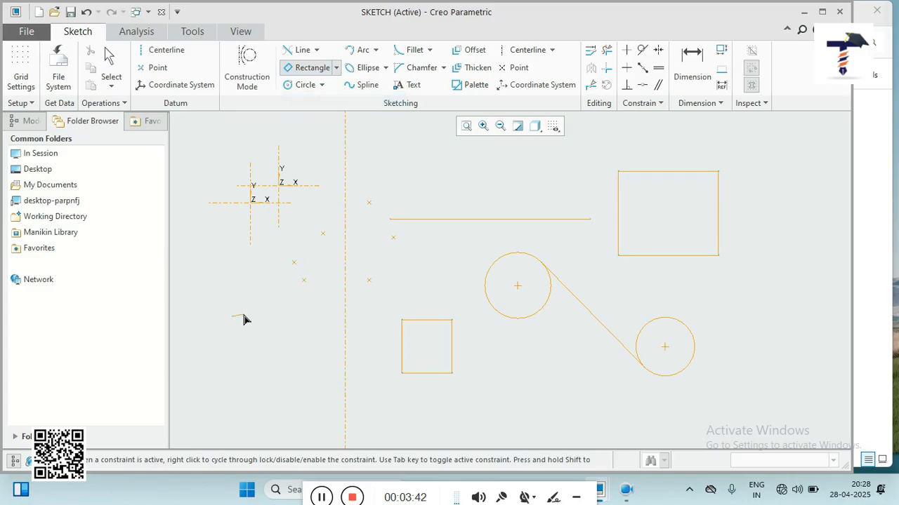
click(294, 302)
click(274, 276)
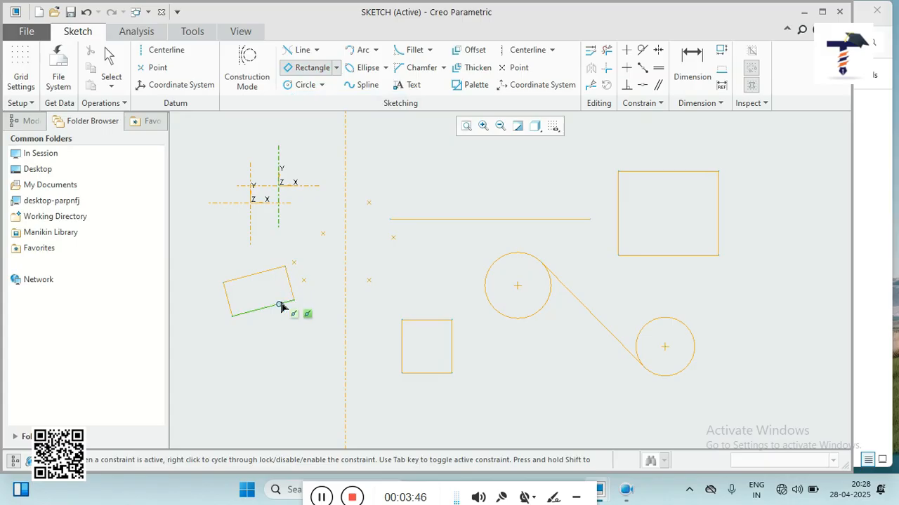
Step: Draw a center rectangle about 2.43 wide and 2.58 high above the left end of the horizontal line
click(337, 67)
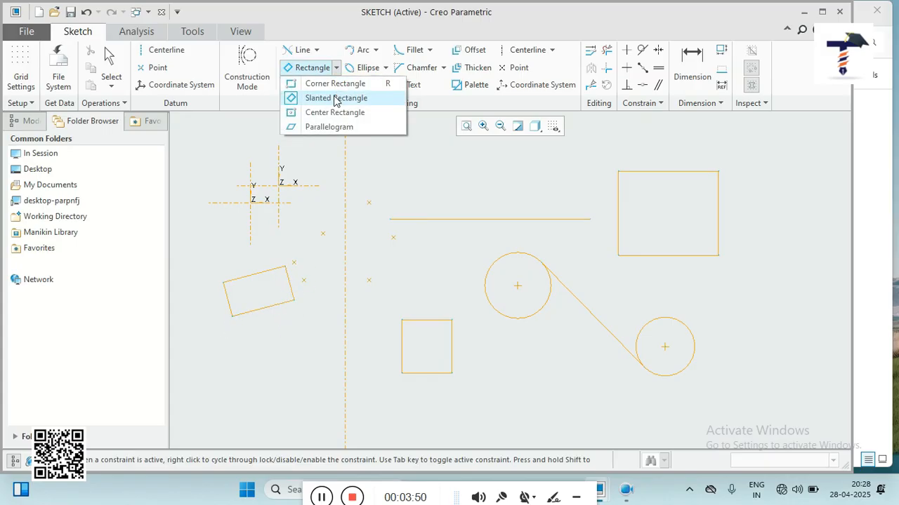
click(336, 113)
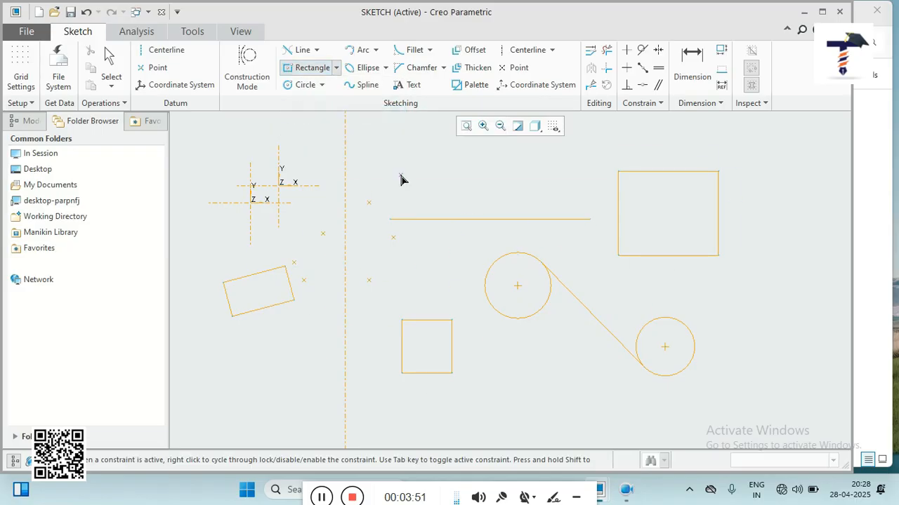
click(393, 185)
click(417, 165)
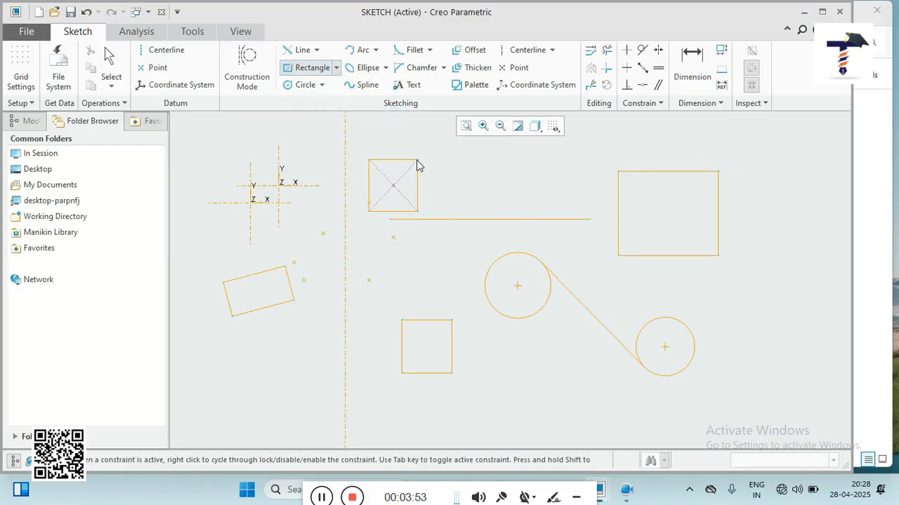
middle_click(451, 182)
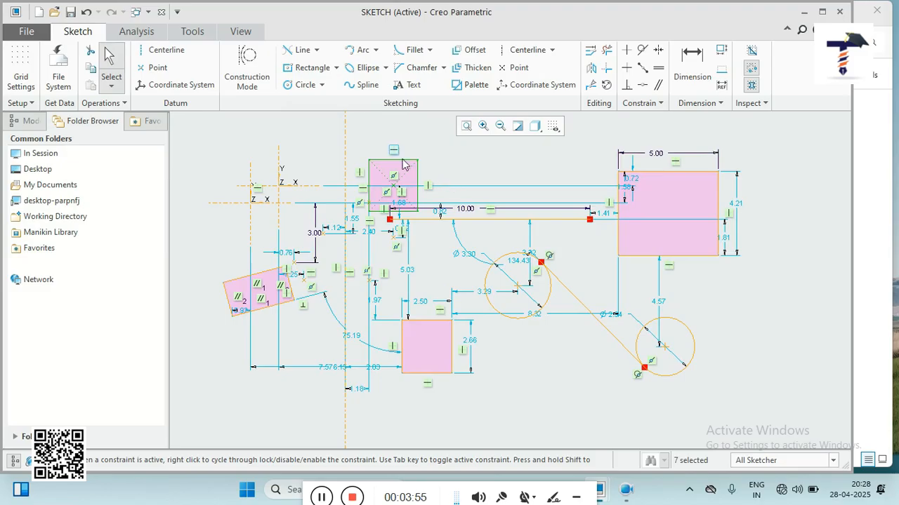
Step: Draw a parallelogram above the horizontal line, between the center rectangle and the large corner rectangle
click(336, 67)
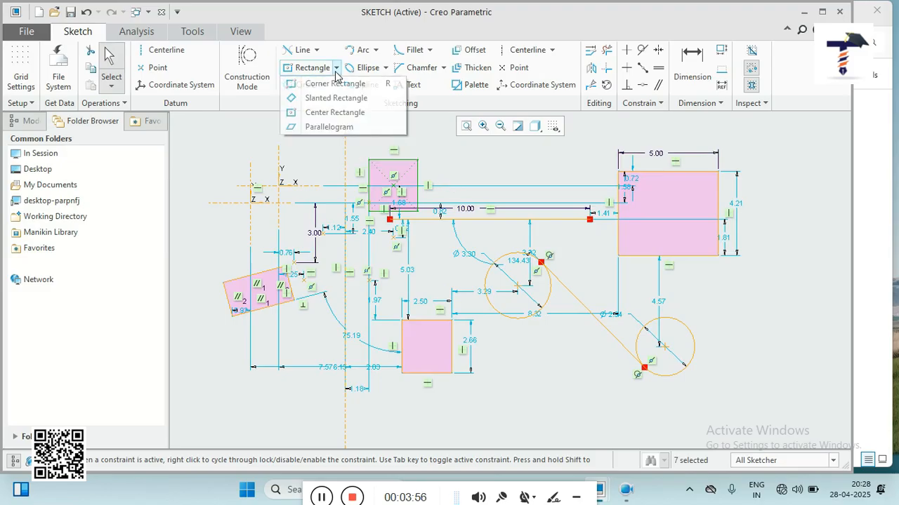
click(328, 127)
click(475, 203)
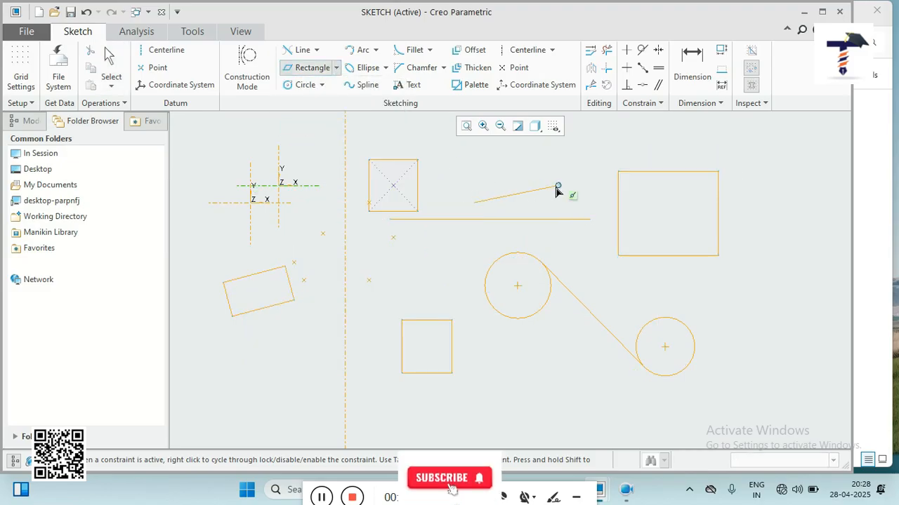
click(558, 186)
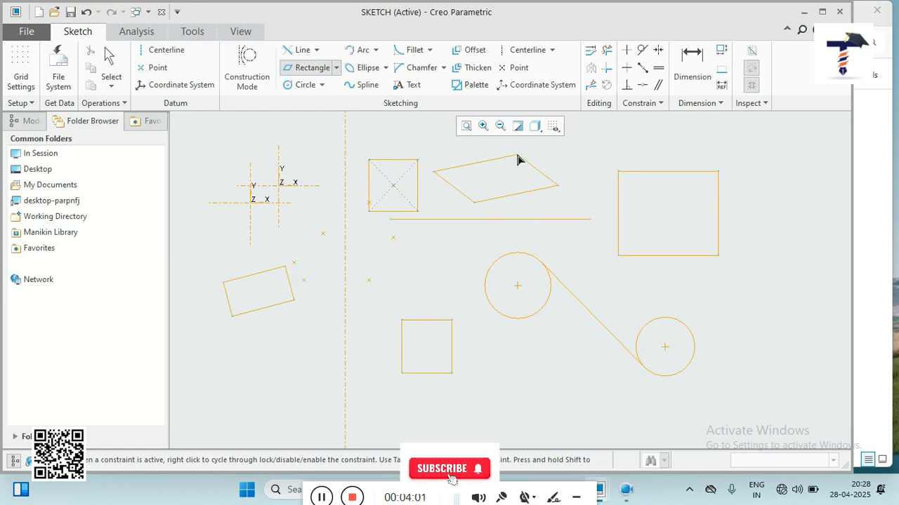
click(517, 152)
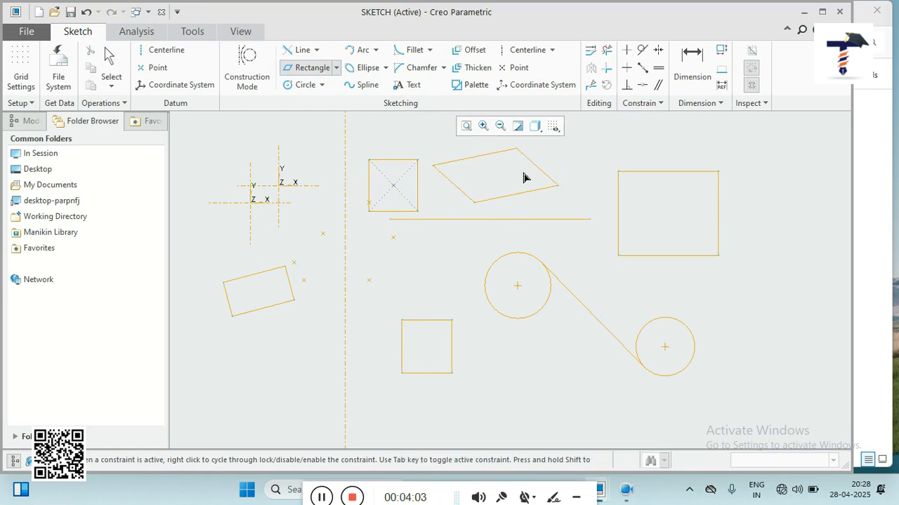
middle_click(558, 248)
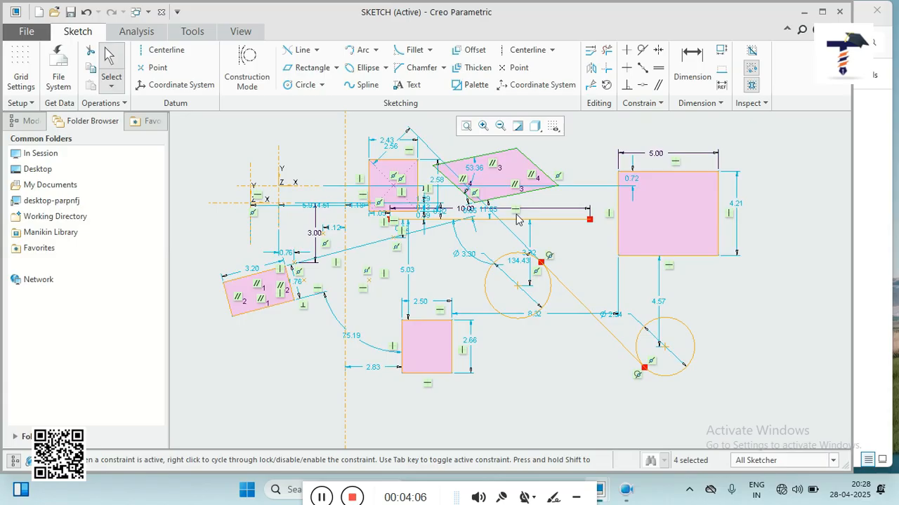
Step: Draw a center-and-point circle about 4.10 in diameter to the left of the coordinate systems
click(310, 88)
scroll(404, 244, up, 2)
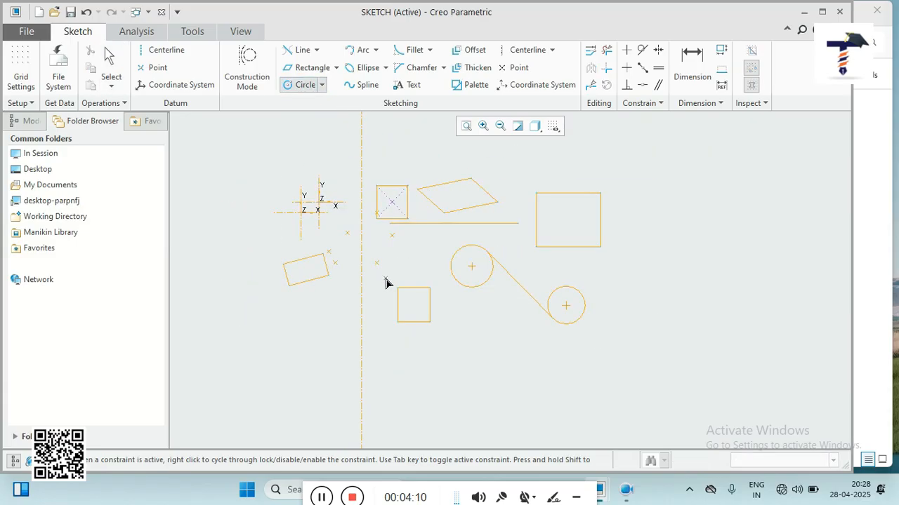
click(238, 186)
click(254, 198)
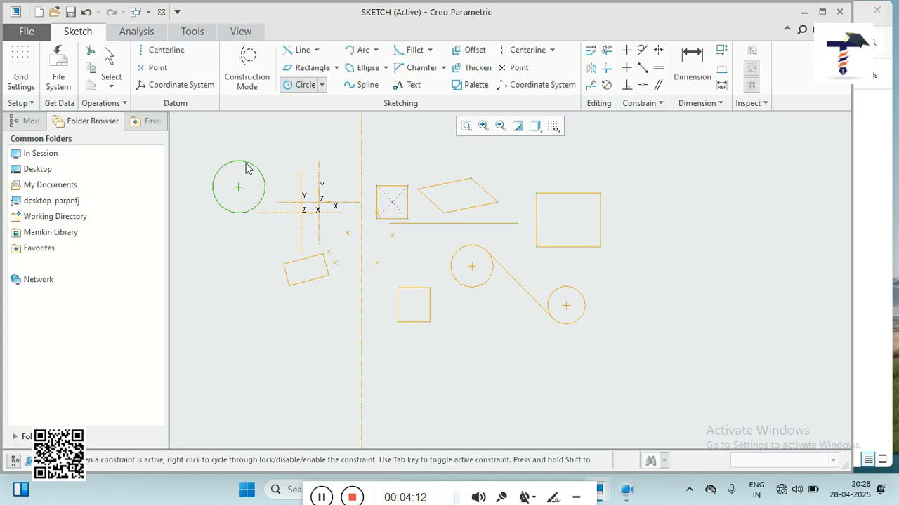
Step: Add four concentric circles to the new circle, two larger and two smaller
click(321, 85)
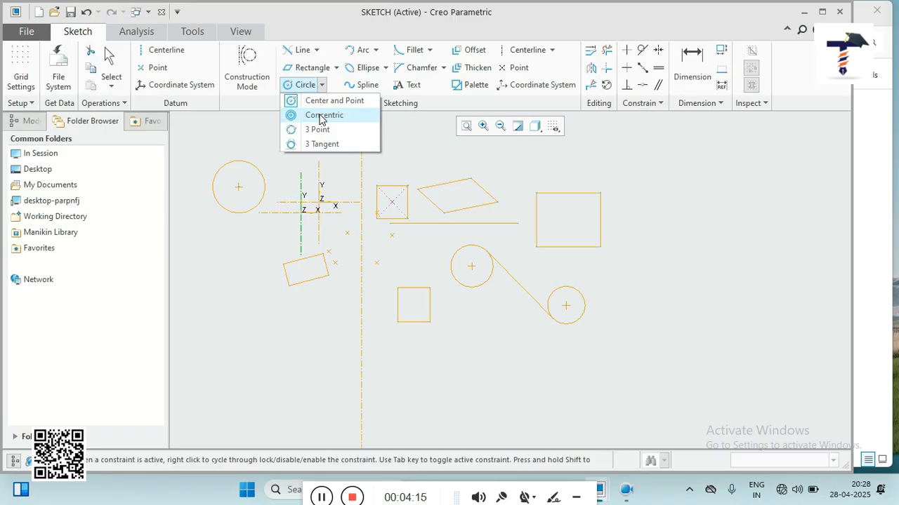
click(322, 116)
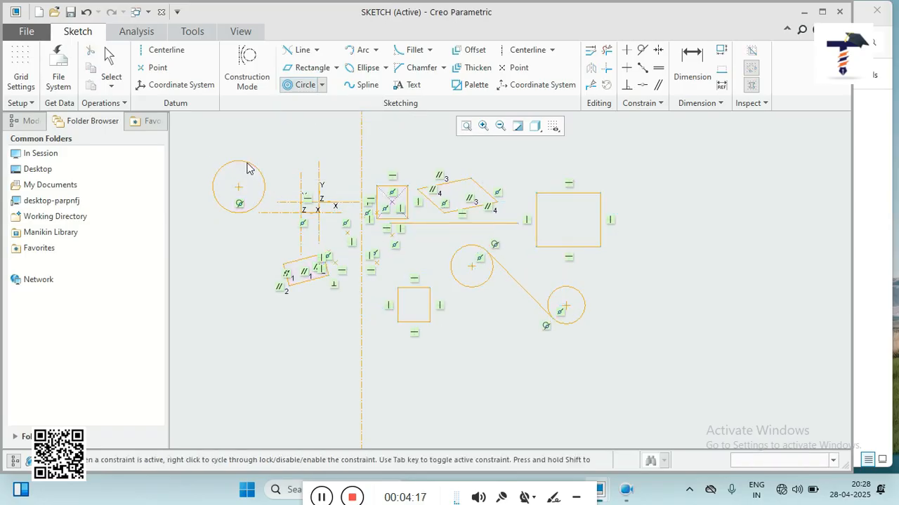
click(246, 168)
click(257, 154)
click(266, 141)
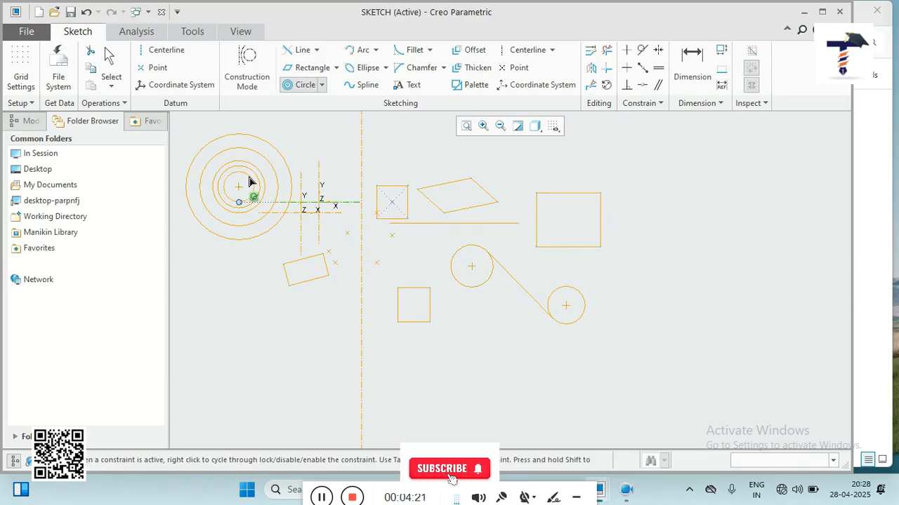
Step: Discard the pending concentric circle and draw a 3-point circle below the slanted rectangle
click(321, 85)
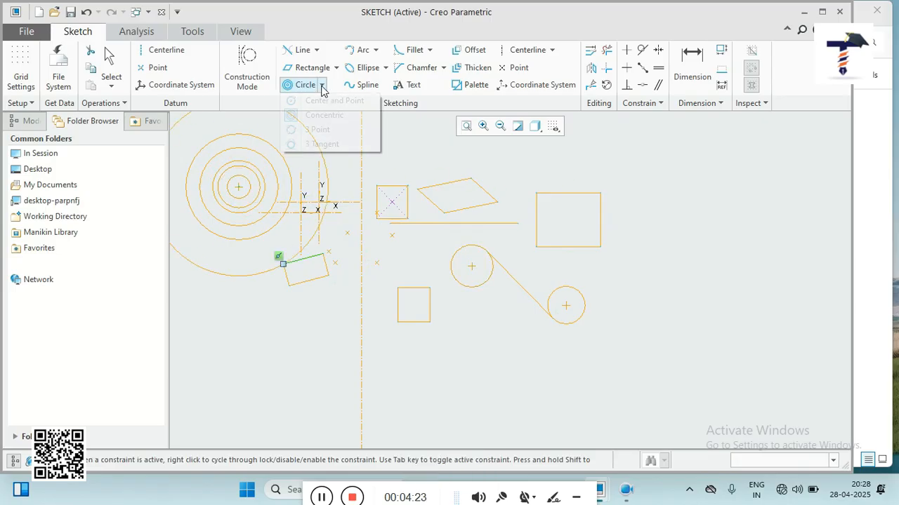
click(317, 130)
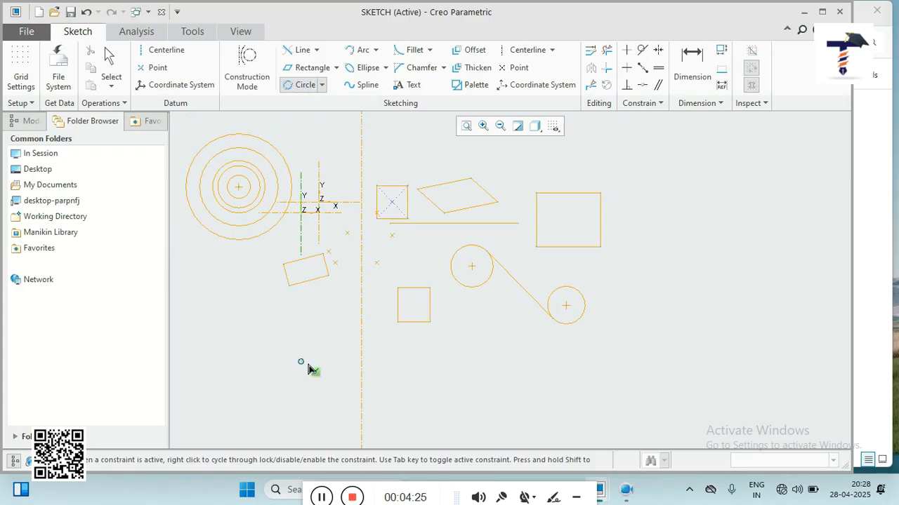
click(281, 299)
click(294, 332)
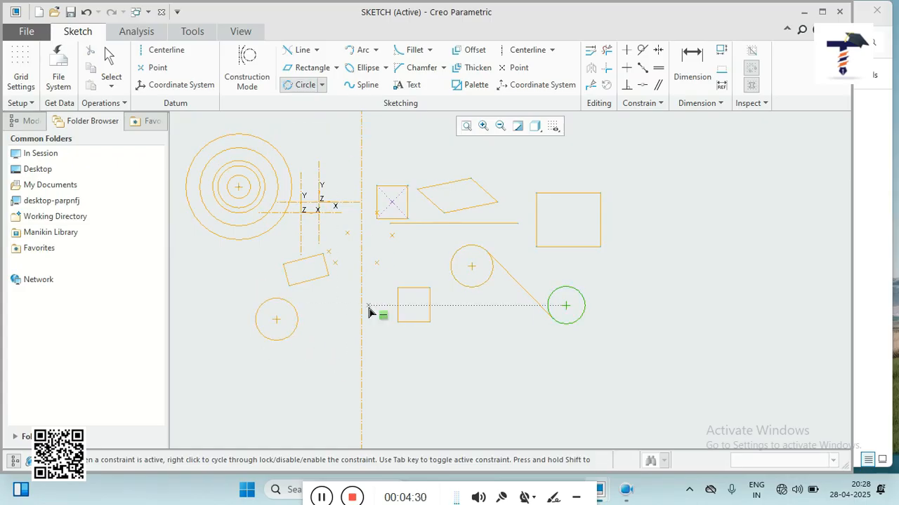
Step: Draw a 3 Tangent circle touching the small corner rectangle, the first circle and the slanted rectangle's right side
click(322, 85)
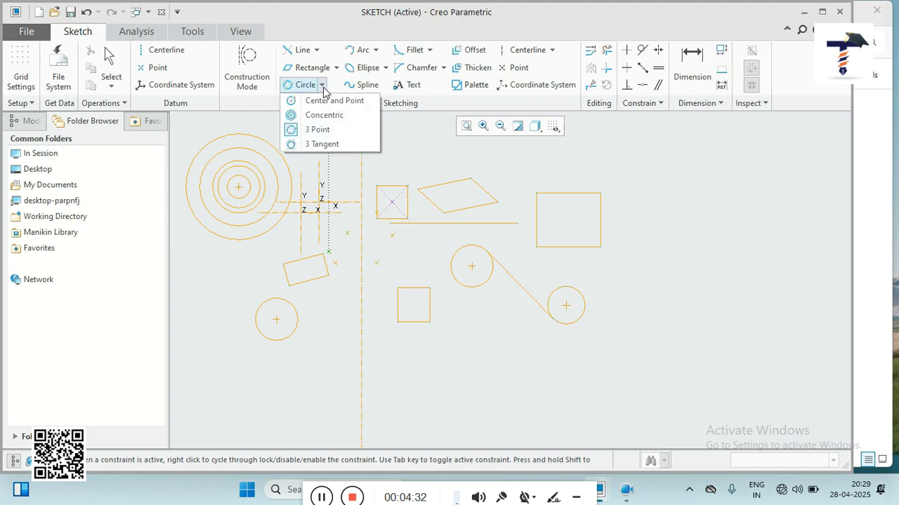
click(322, 144)
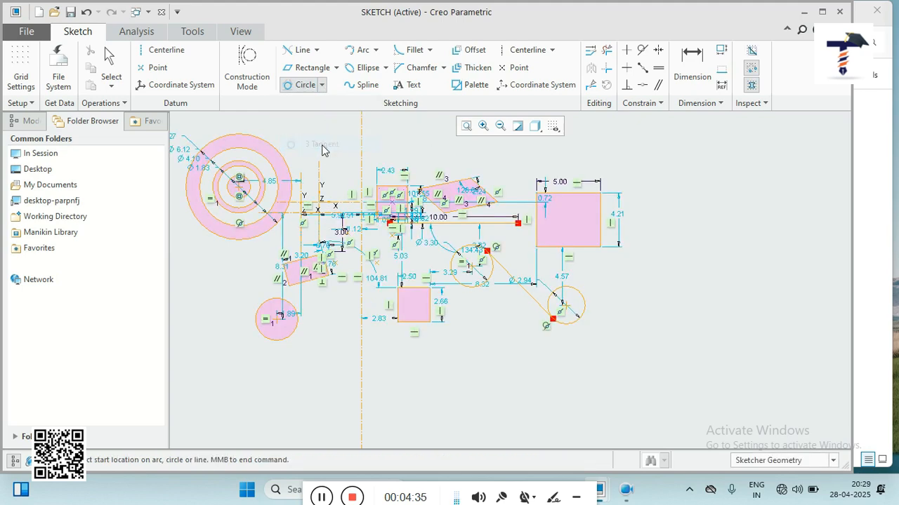
click(414, 290)
click(451, 266)
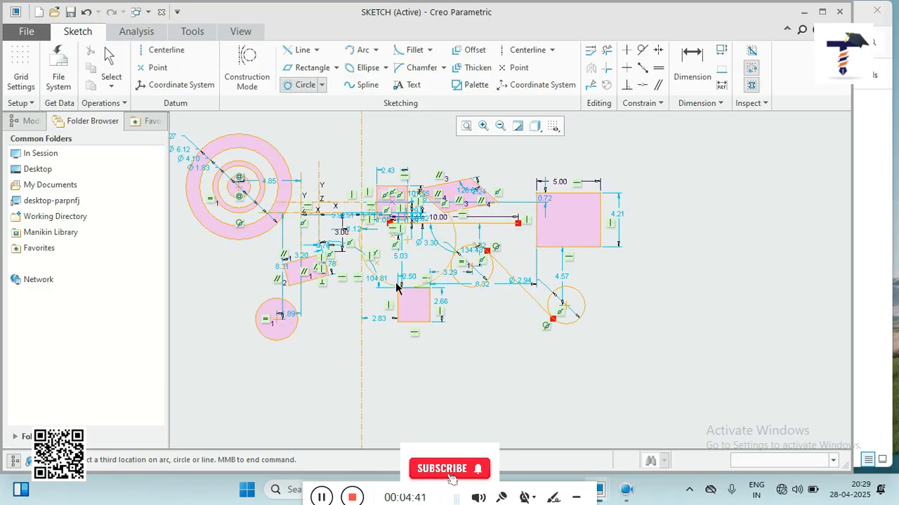
click(430, 302)
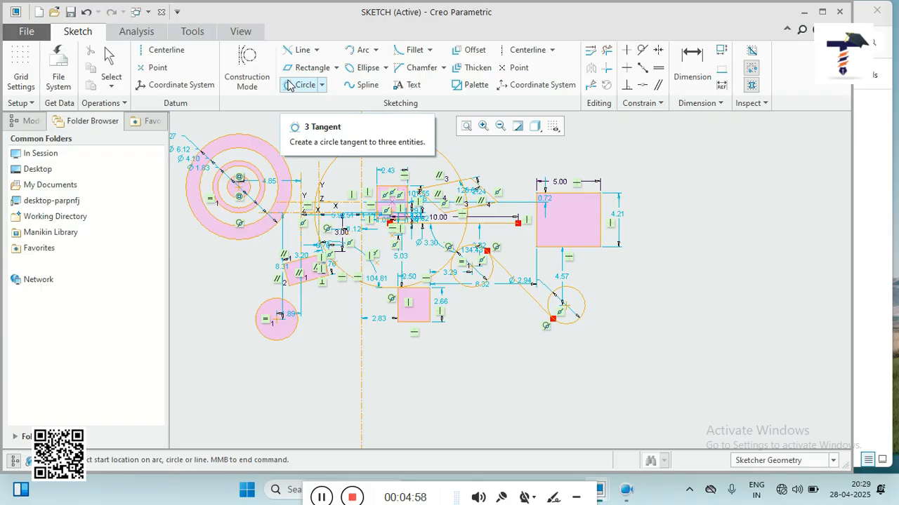
Step: Draw a 3-point arc opening to the upper left, to the lower right of the large rectangle
click(356, 51)
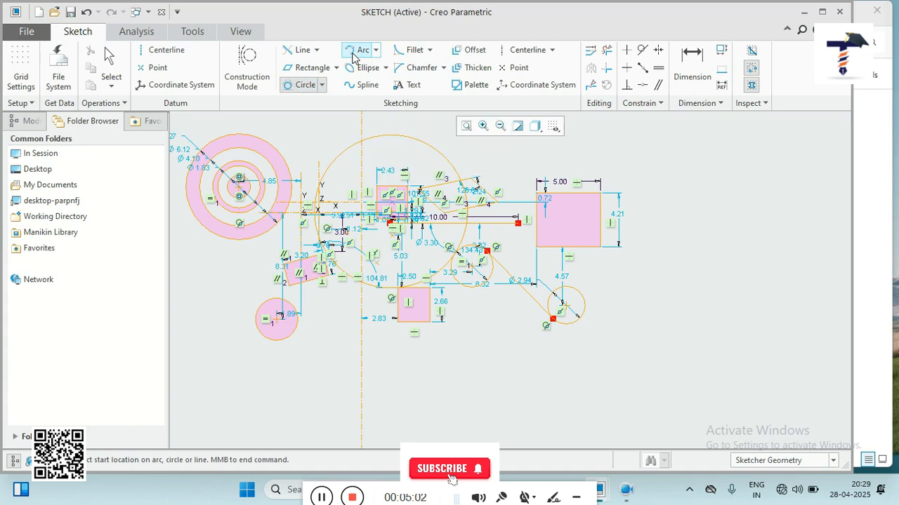
click(672, 236)
click(695, 284)
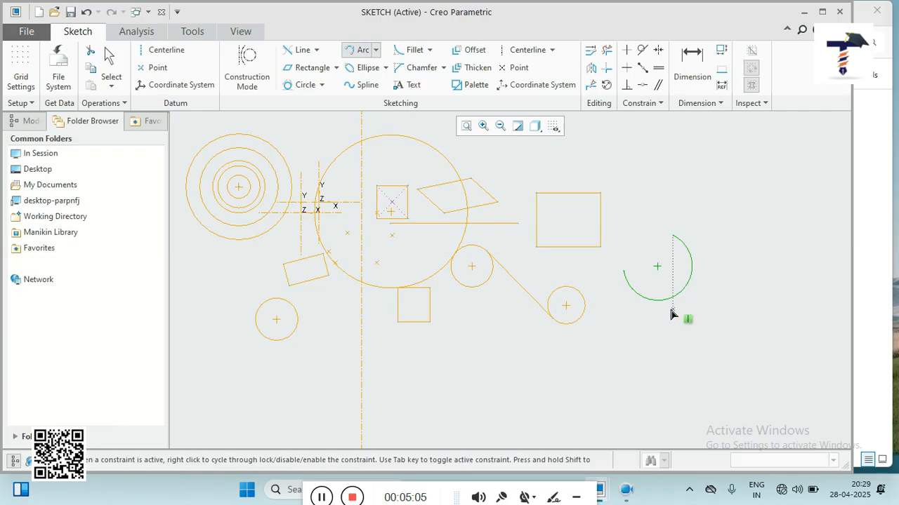
Step: Draw a Center and Ends arc centred to the right of the large rectangle, curving over its upper right corner
click(375, 50)
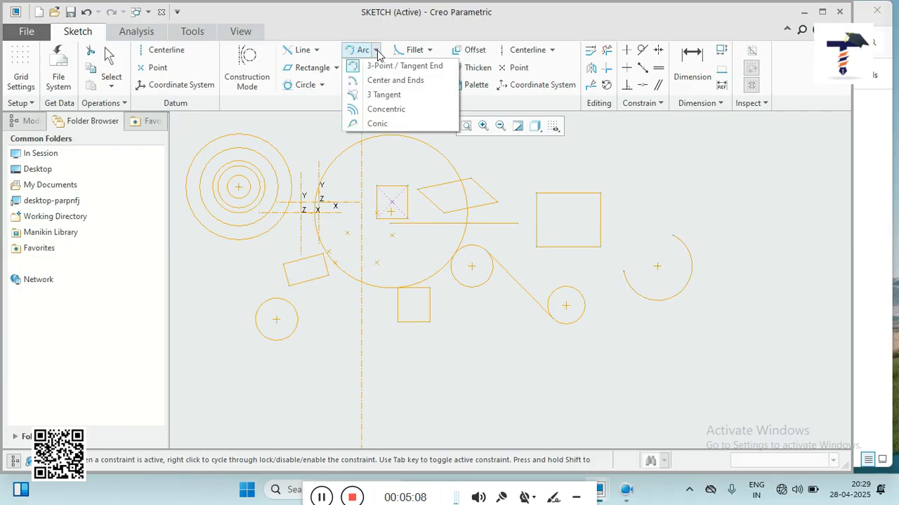
click(391, 85)
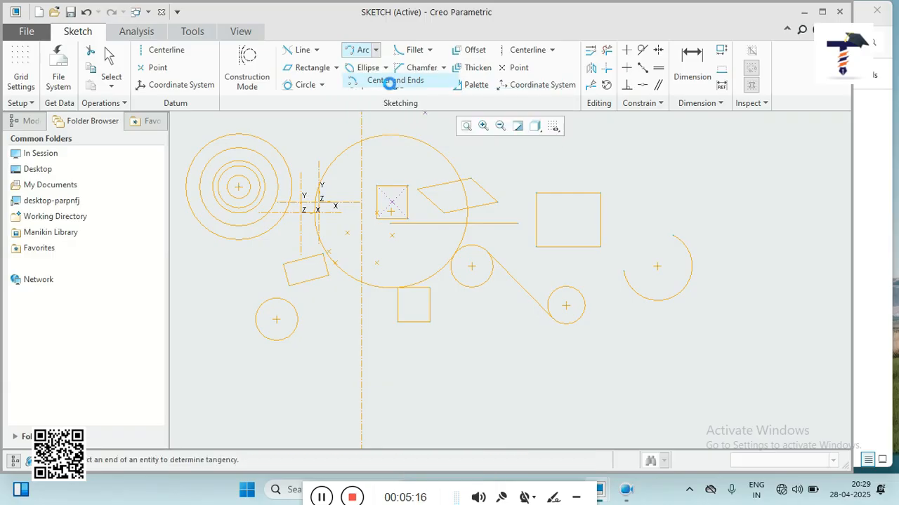
click(640, 205)
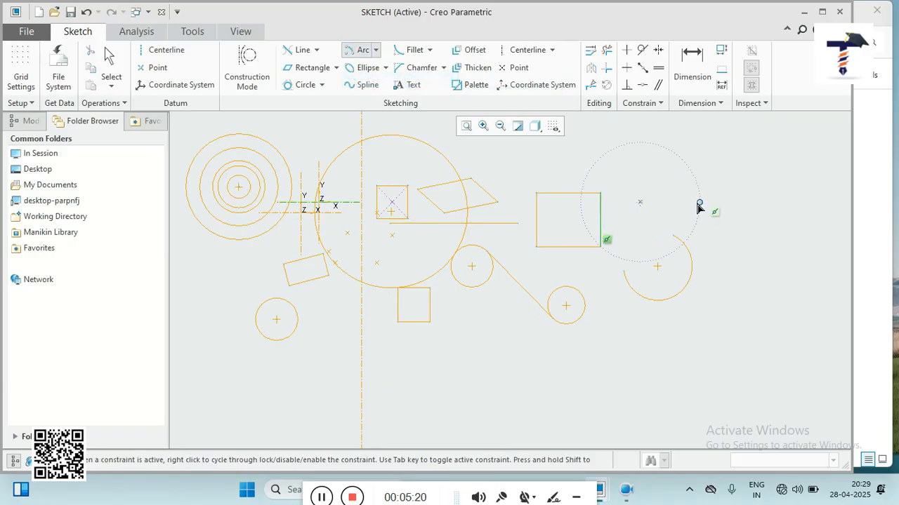
click(575, 214)
click(676, 216)
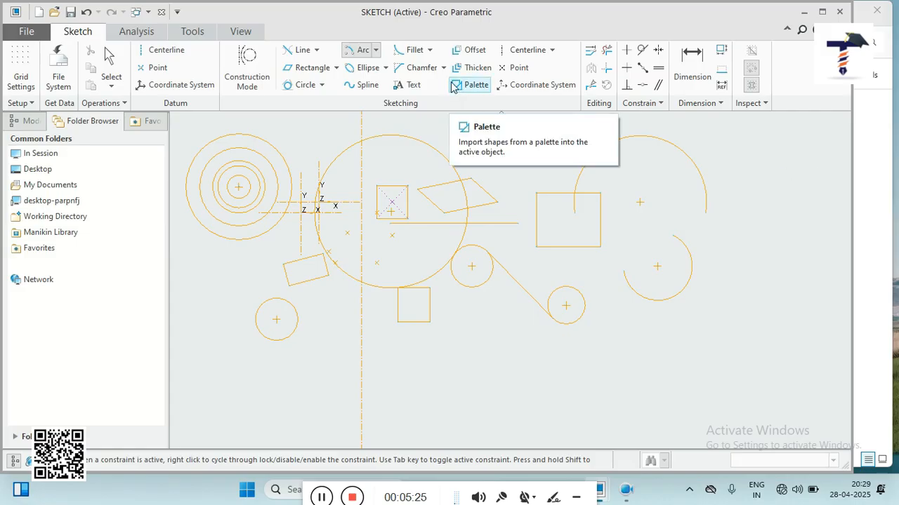
Step: Draw a horizontal line below the 3-point arc
click(377, 51)
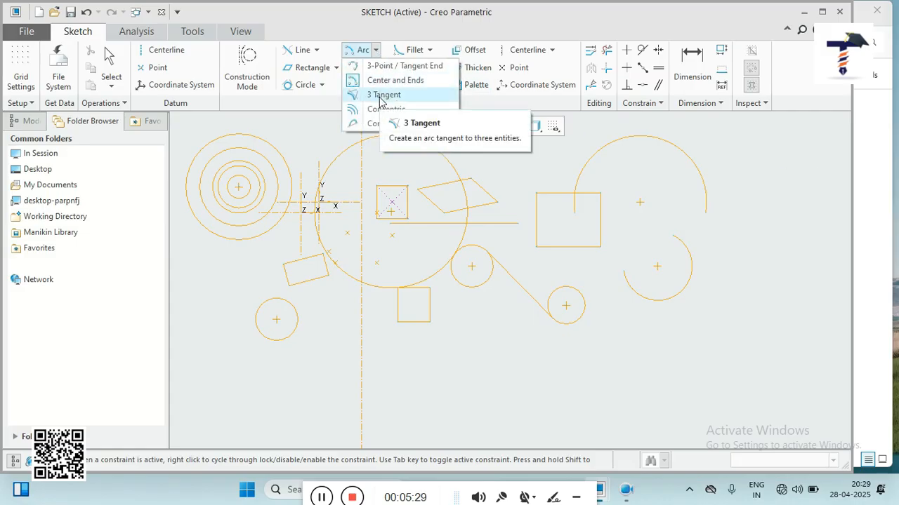
click(316, 53)
click(316, 53)
click(310, 67)
click(617, 333)
click(760, 335)
middle_click(759, 336)
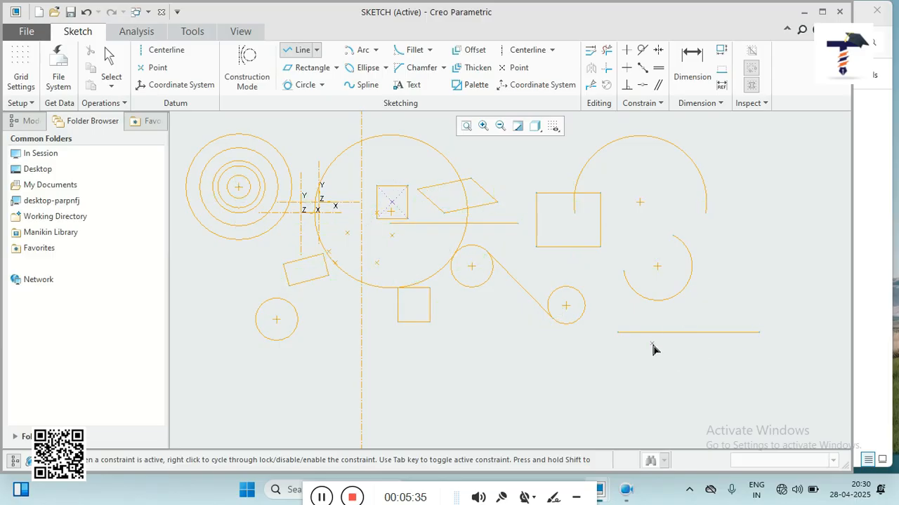
Step: Draw two slanted lines crossing the new horizontal line near its ends and spreading apart downward
click(654, 310)
click(615, 395)
middle_click(615, 397)
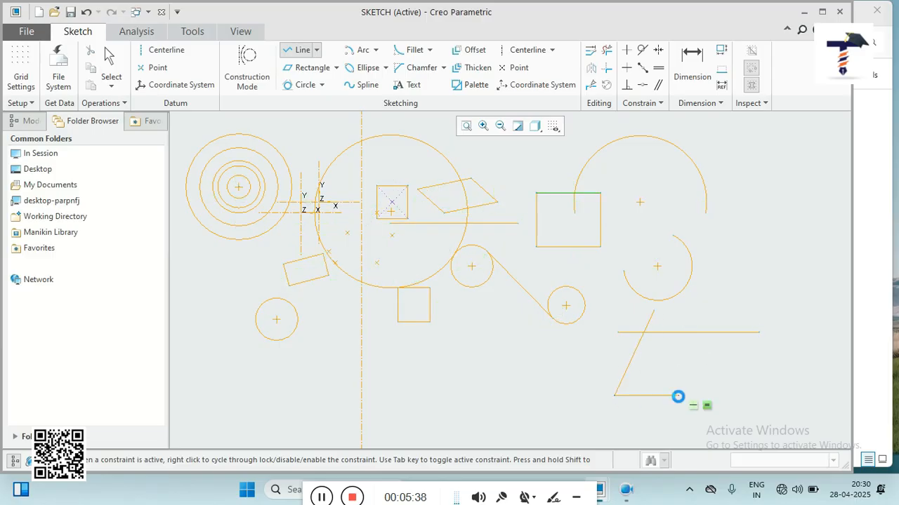
click(732, 311)
click(759, 399)
middle_click(668, 378)
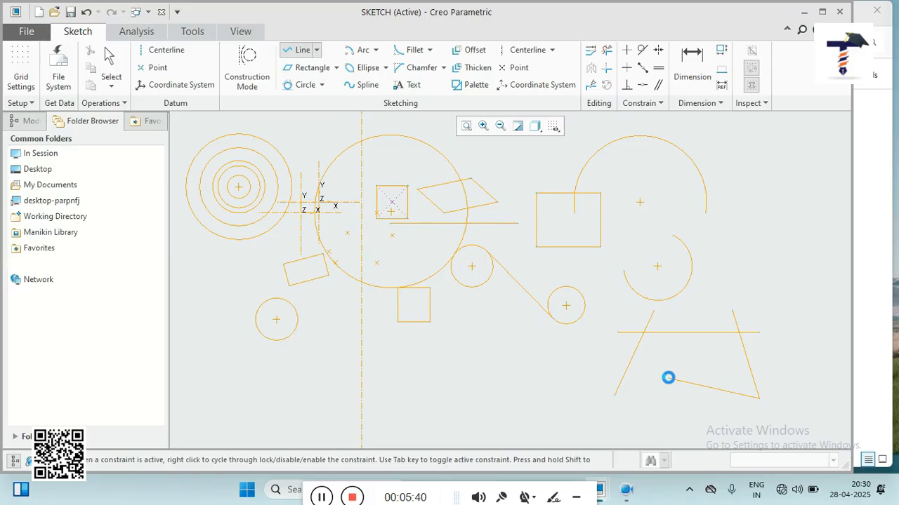
Step: Draw a 3 Tangent arc touching the left slanted line, the right slanted line and the horizontal line between them
click(375, 52)
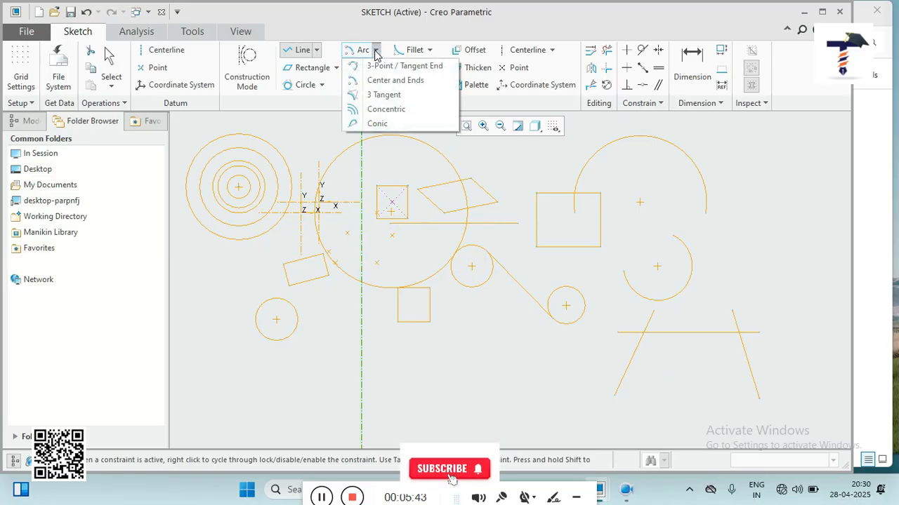
click(379, 95)
click(627, 376)
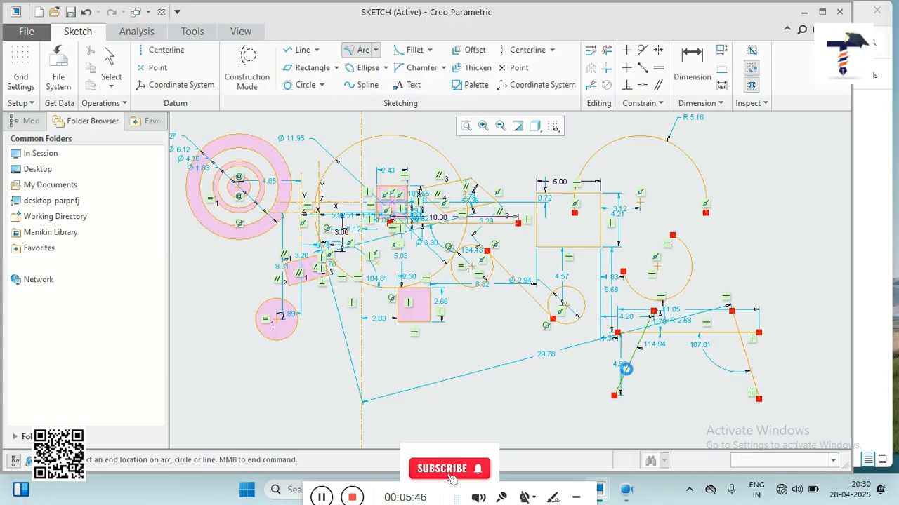
click(743, 370)
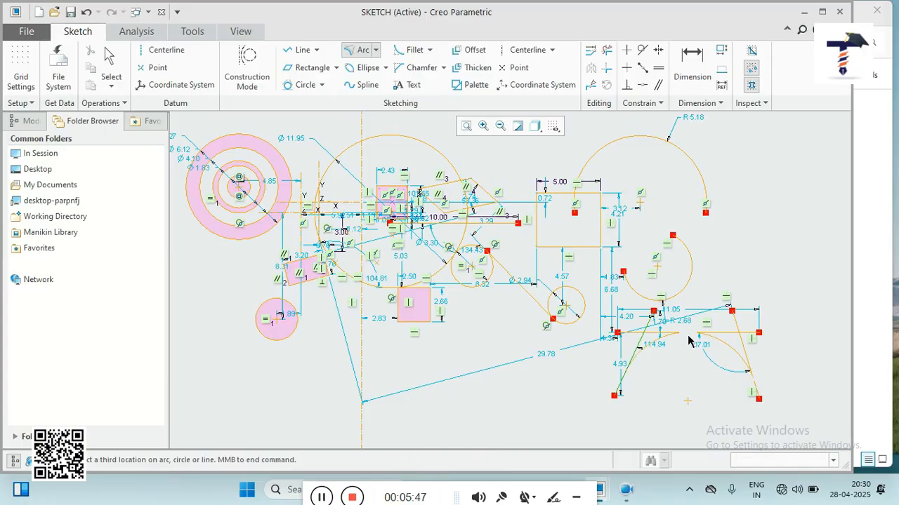
click(687, 338)
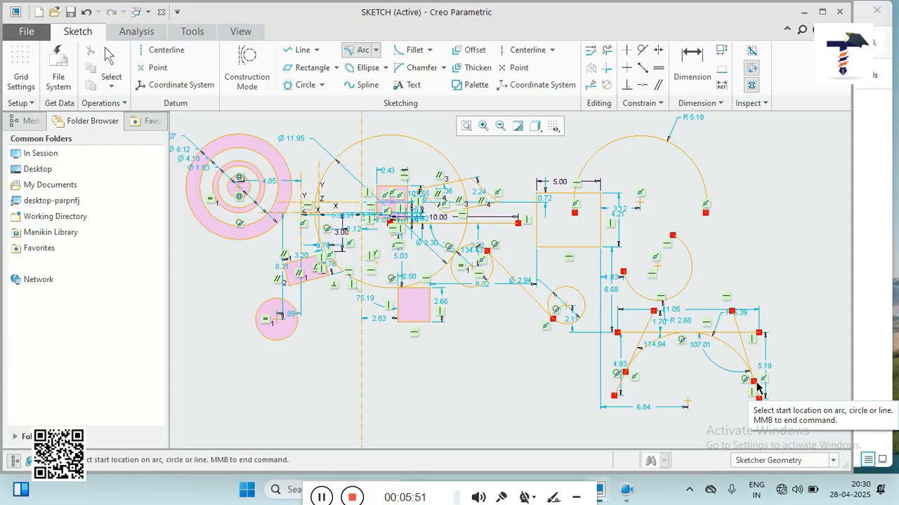
Step: Draw two Concentric arcs about the upper right arc's centre, one inside it and one outside with a radius of about 7.1
click(376, 50)
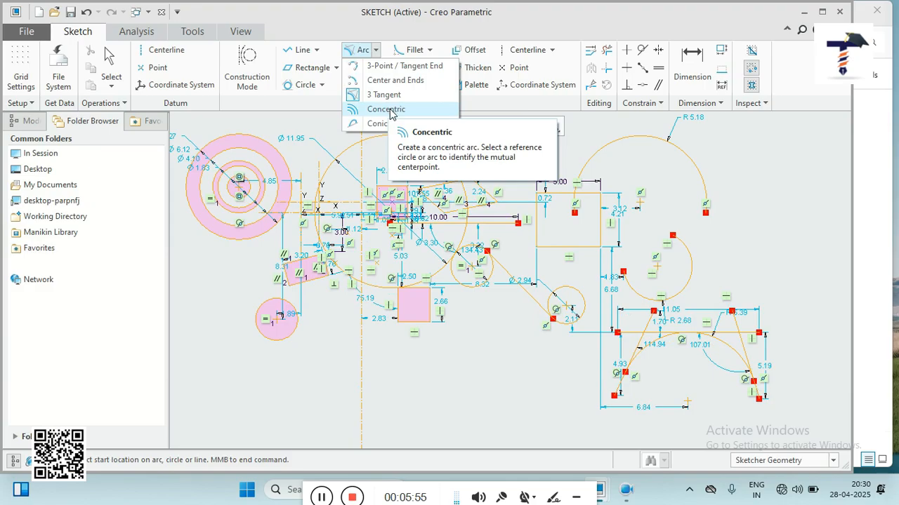
click(391, 110)
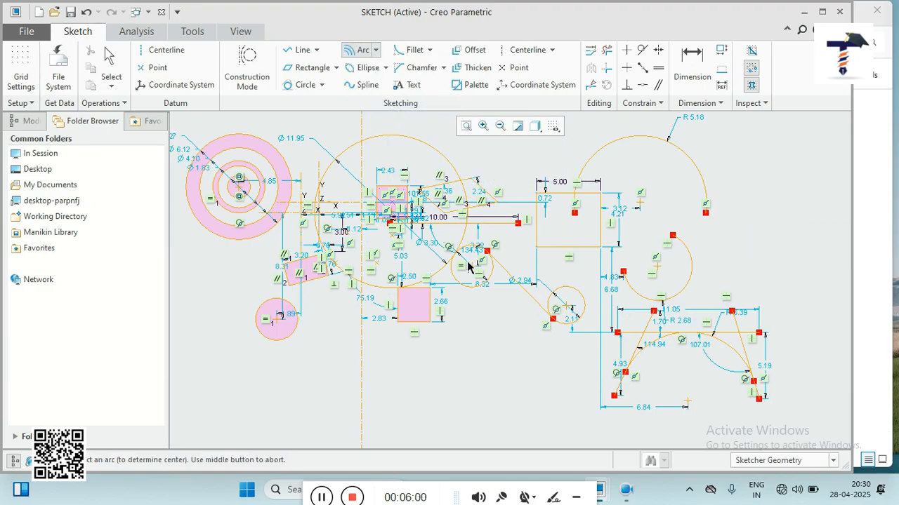
click(627, 144)
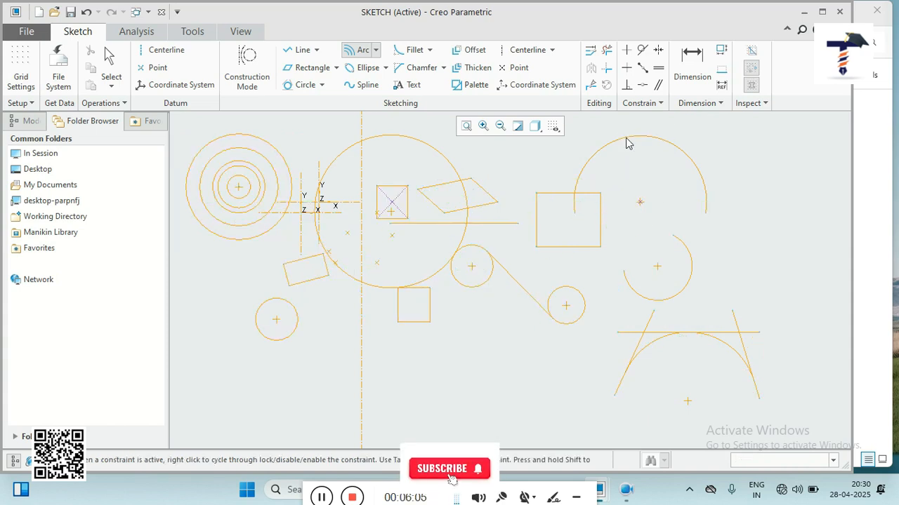
click(588, 213)
click(690, 214)
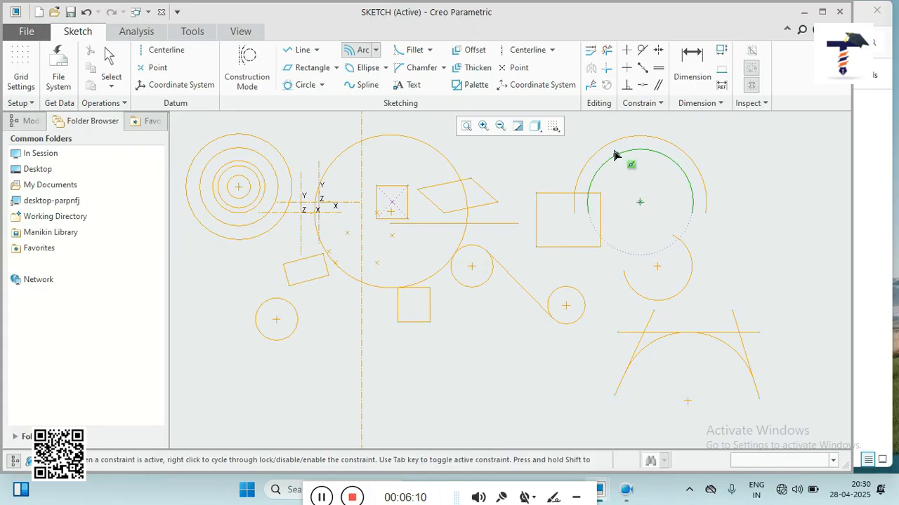
click(552, 186)
click(730, 194)
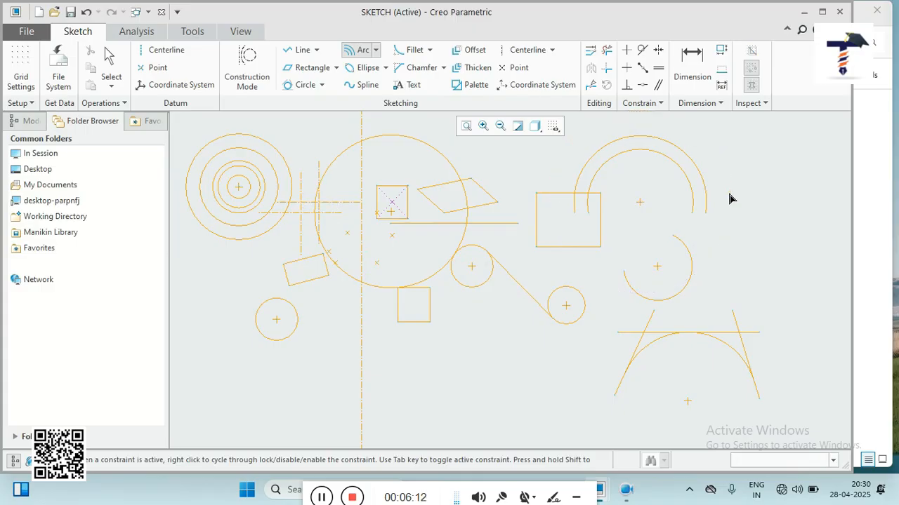
middle_click(636, 214)
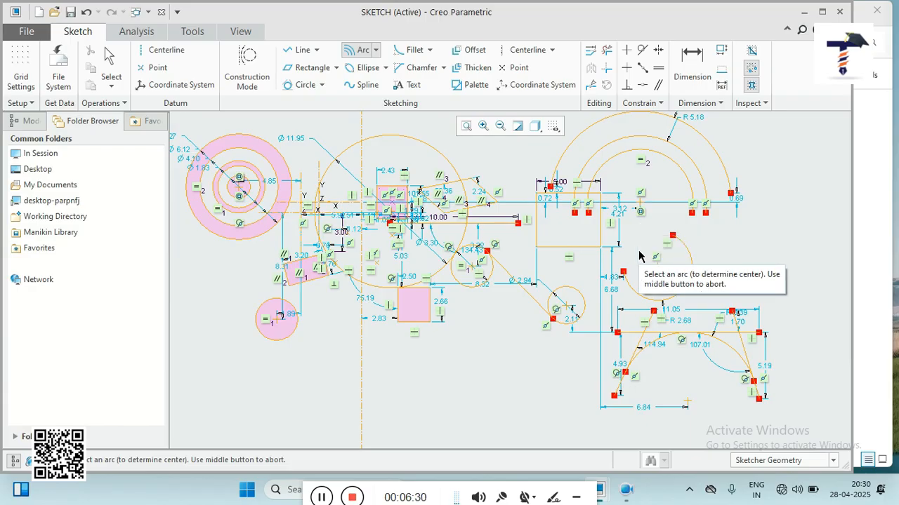
Step: Draw a Conic arc with level endpoints below the small square and its peak bulging toward the upper left
click(375, 50)
click(378, 124)
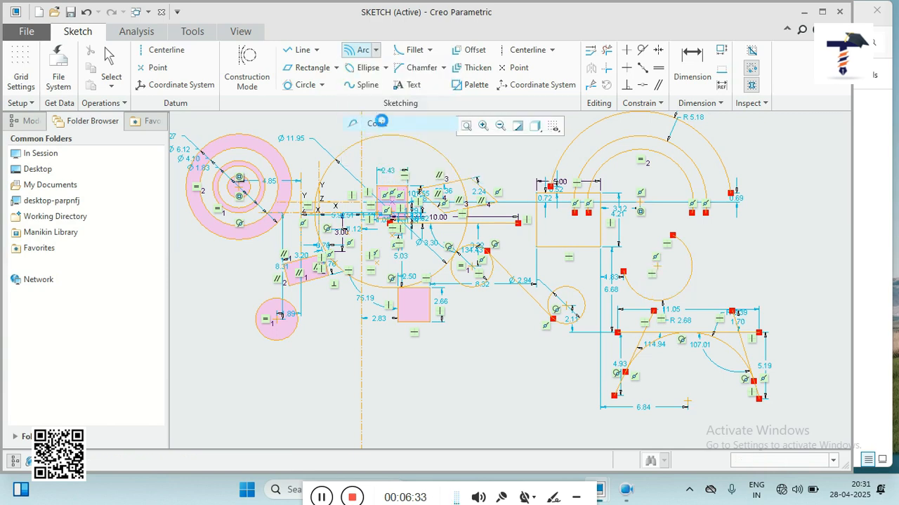
click(425, 382)
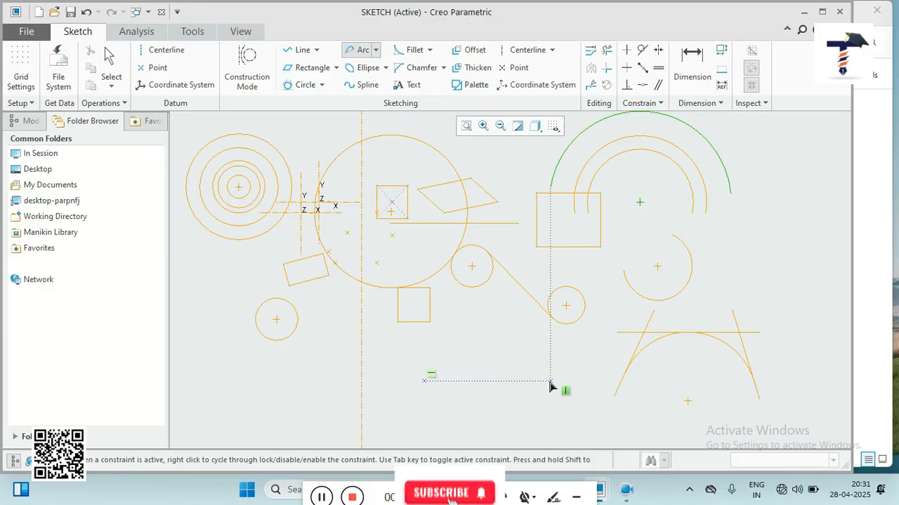
click(552, 381)
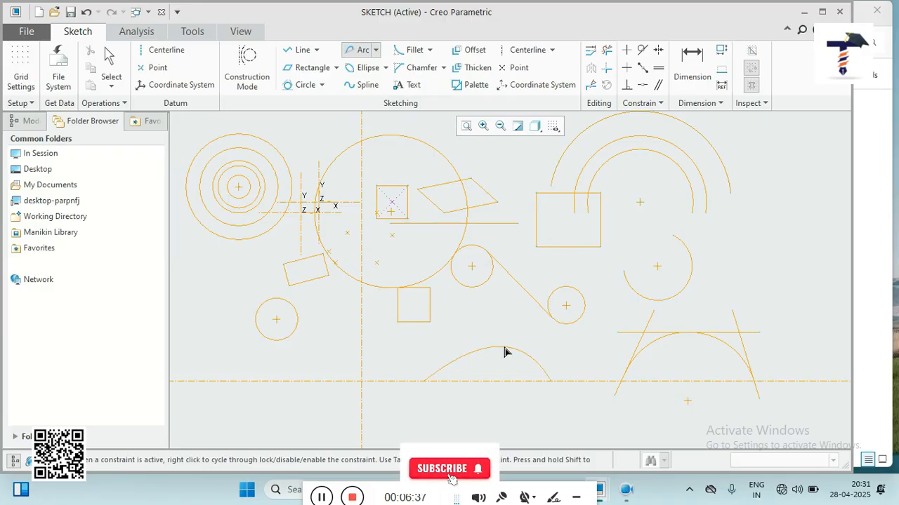
click(399, 342)
middle_click(444, 397)
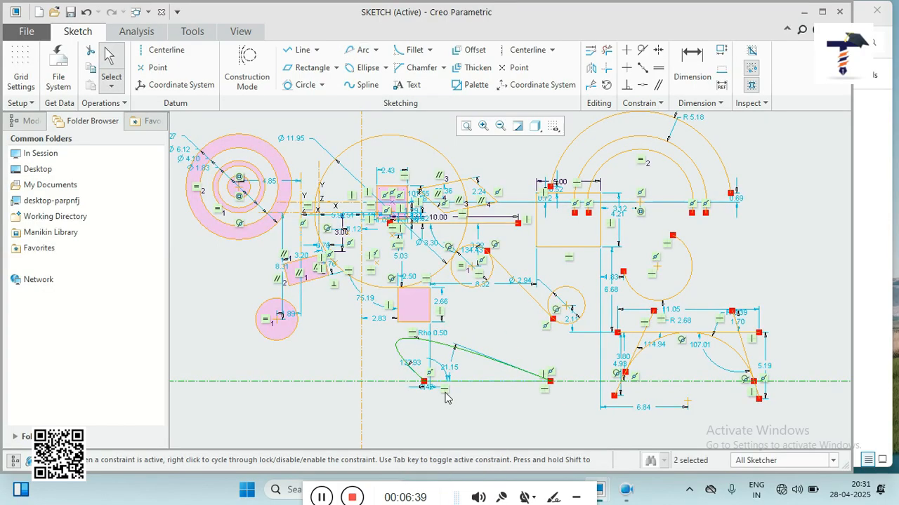
Step: Select all of the sketch geometry and delete it to clear the sketch
scroll(477, 419, up, 2)
scroll(482, 417, down, 4)
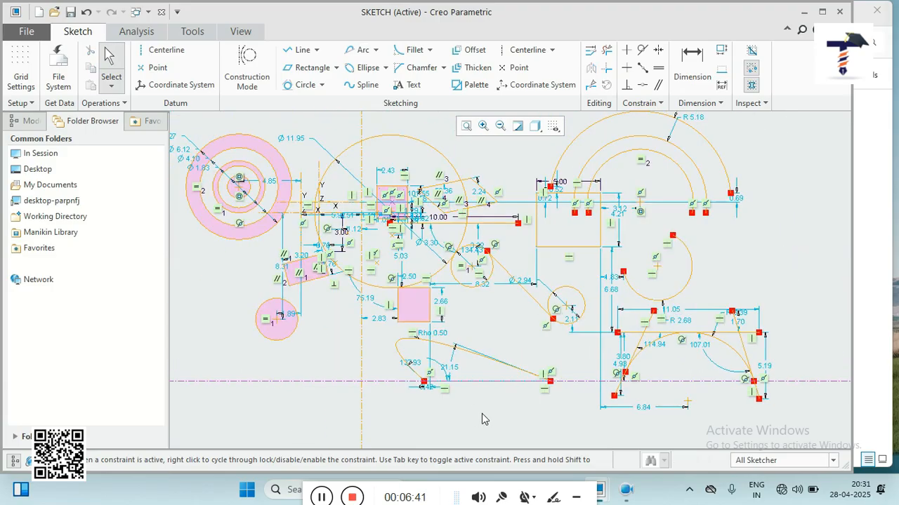
drag(714, 428, 267, 185)
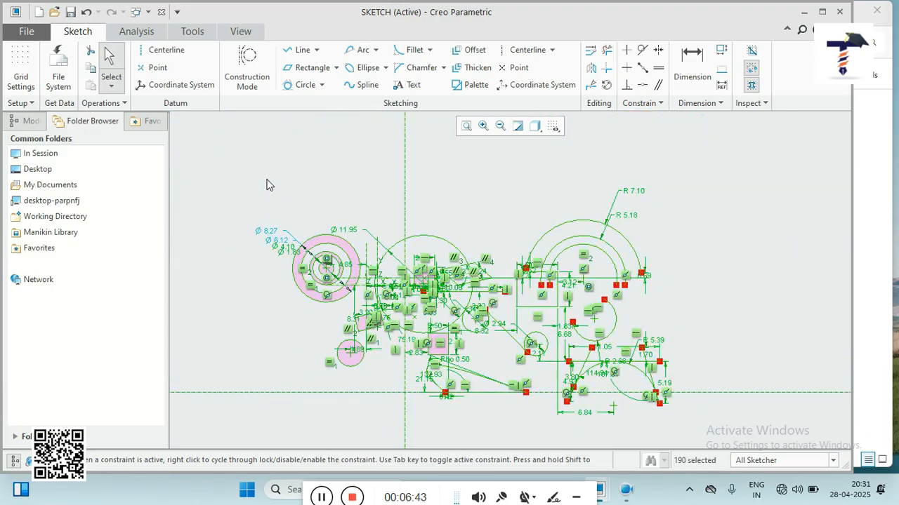
key(Delete)
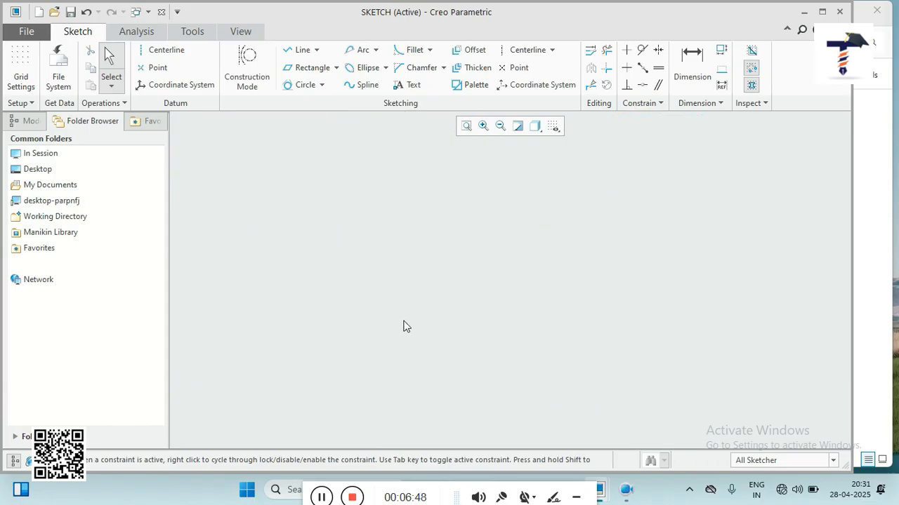
Step: Draw a horizontal Axis Ends ellipse about 12 wide near the upper middle of the empty sketch
click(375, 51)
click(386, 155)
click(366, 70)
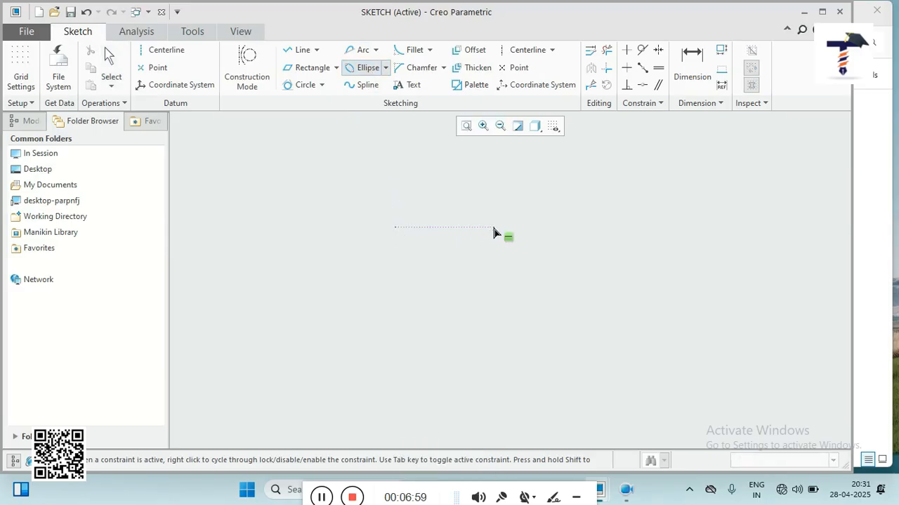
click(495, 226)
click(444, 227)
click(453, 284)
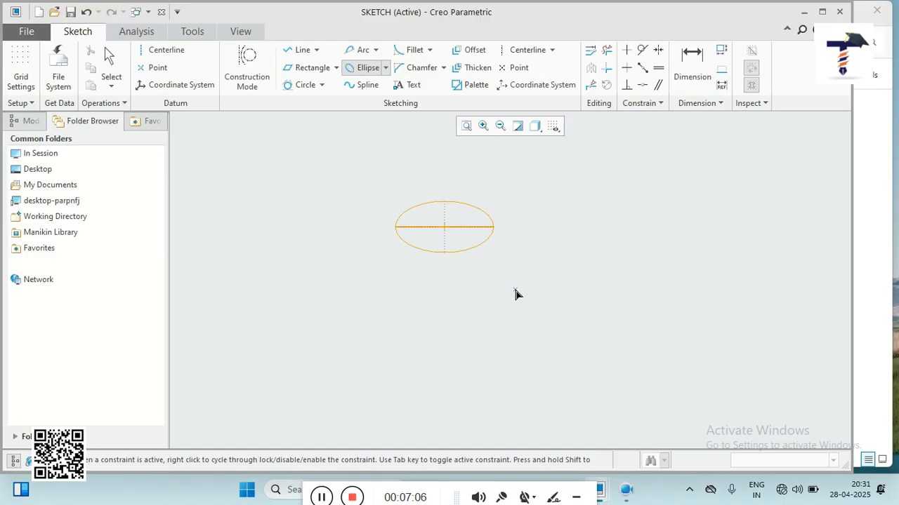
Step: Draw a second Axis Ends ellipse, about 6.7 high and as wide as the first, to the first one's upper left
click(385, 68)
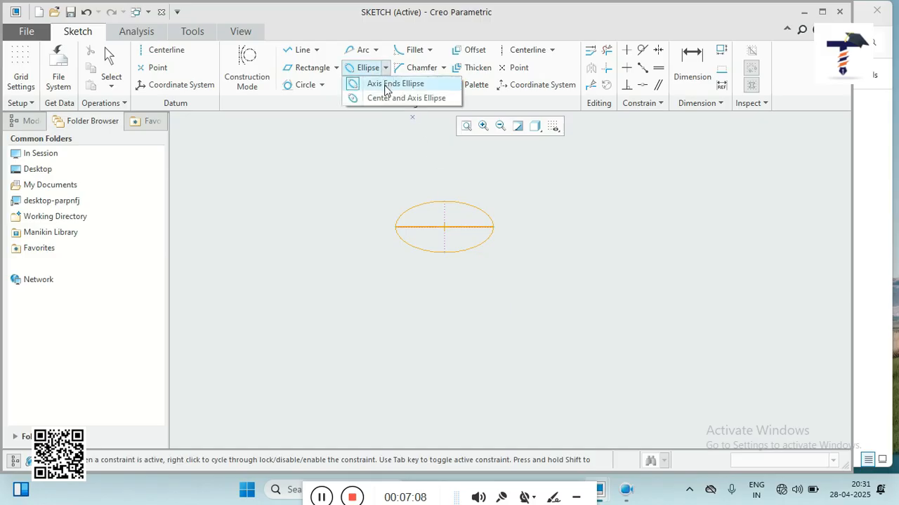
click(385, 85)
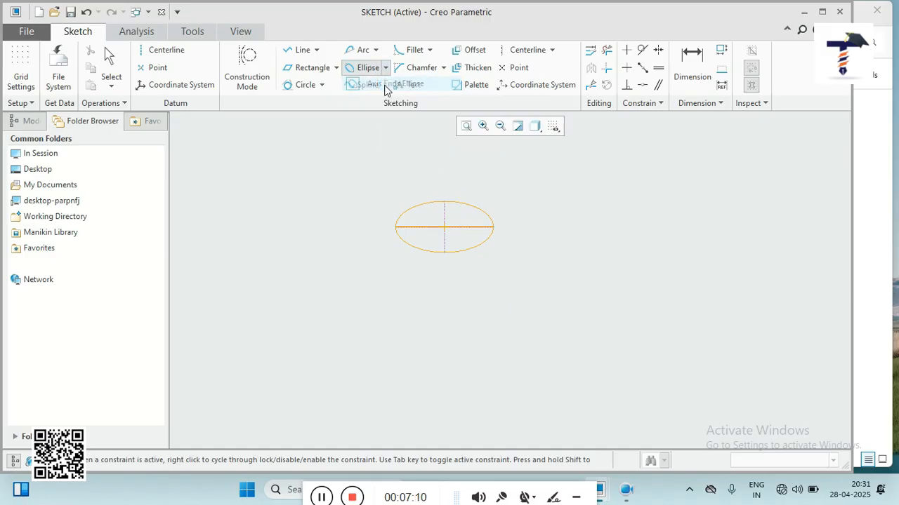
click(369, 192)
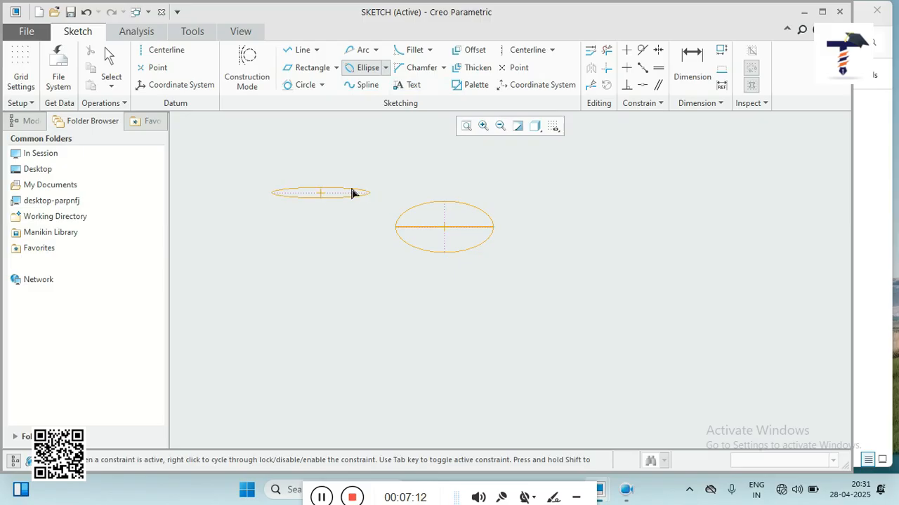
click(320, 165)
click(322, 220)
middle_click(376, 278)
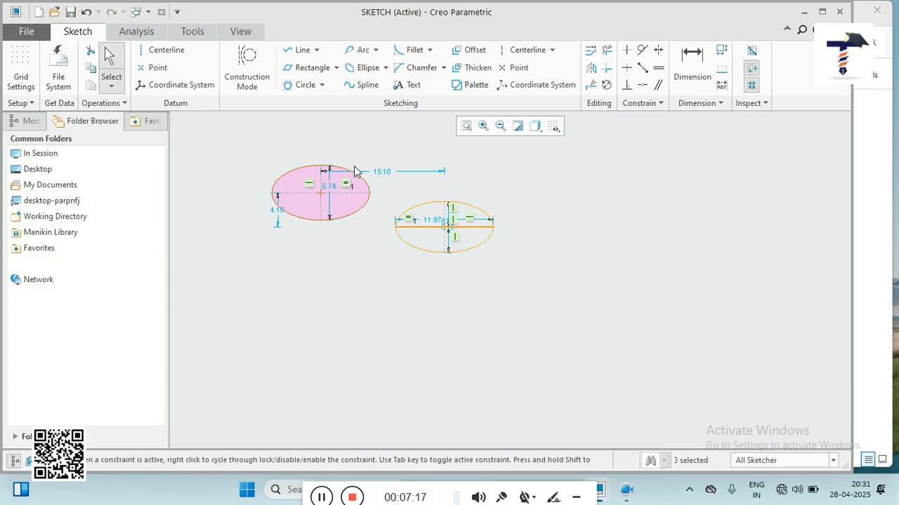
Step: Set the height of the upper left ellipse to 8
double_click(329, 186)
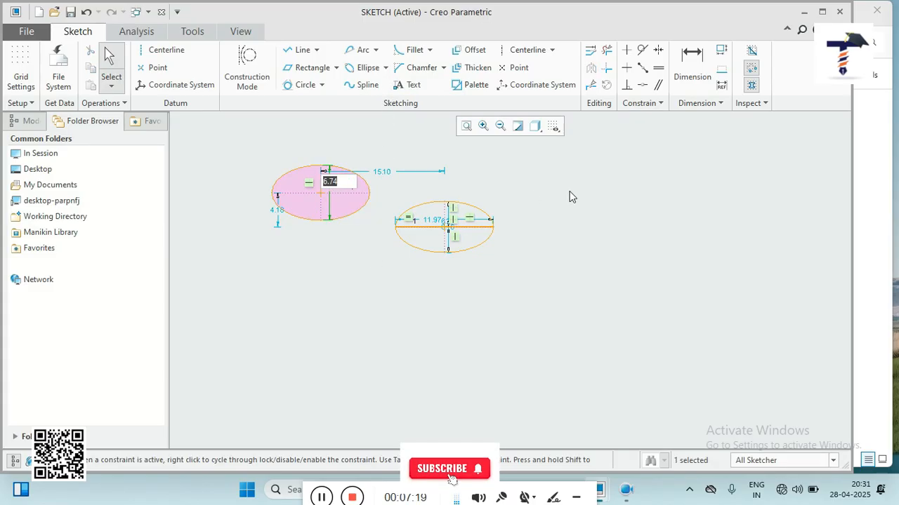
text(8)
key(Return)
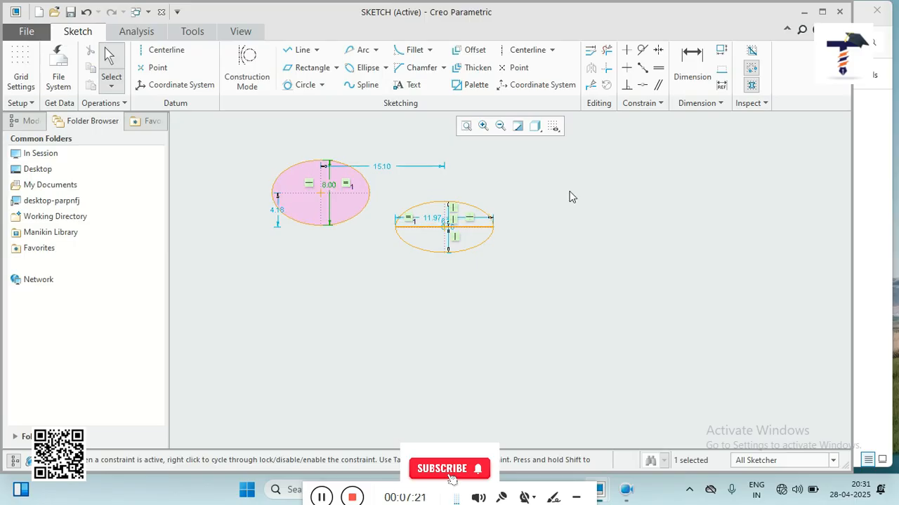
click(394, 138)
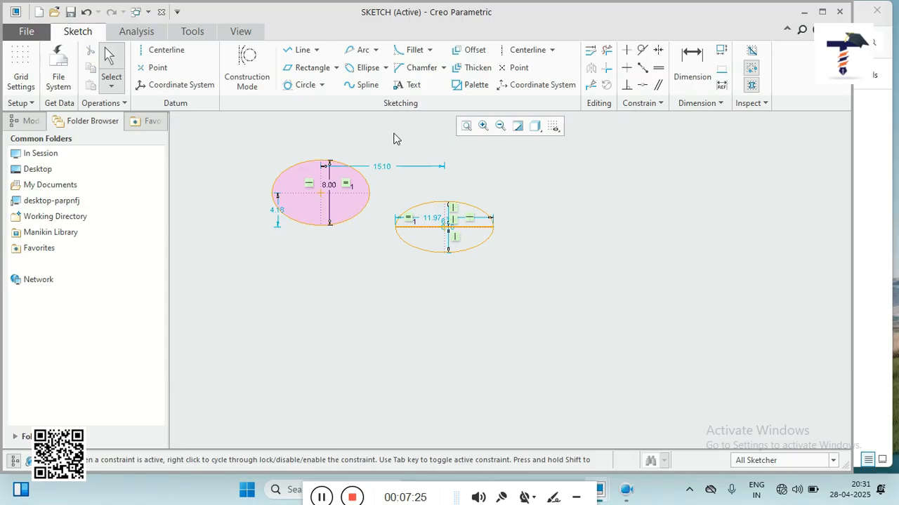
Step: Draw a Center and Axis ellipse about 14.8 wide to the upper right of the middle ellipse
click(384, 68)
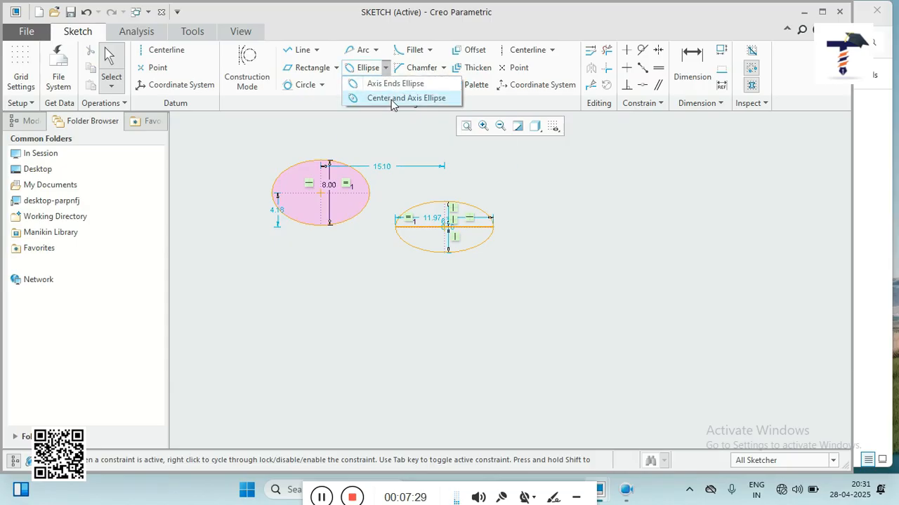
click(391, 99)
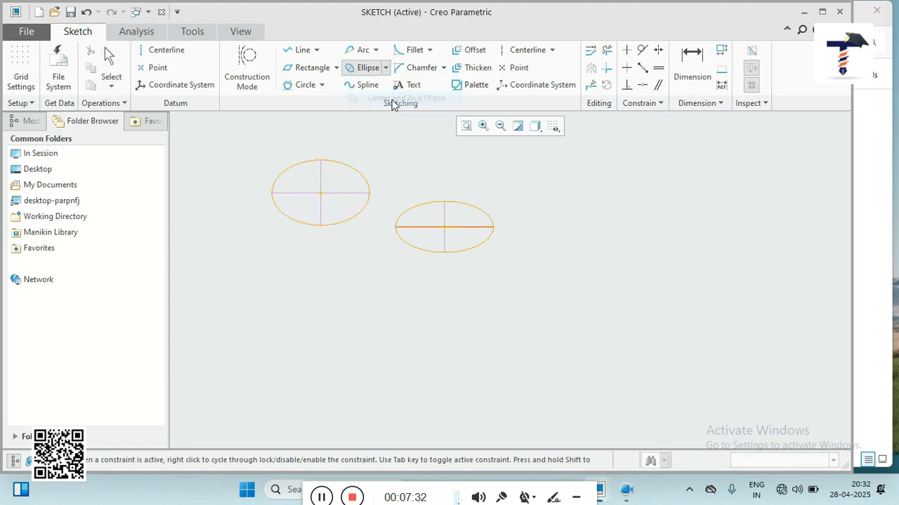
click(608, 203)
click(546, 176)
middle_click(627, 254)
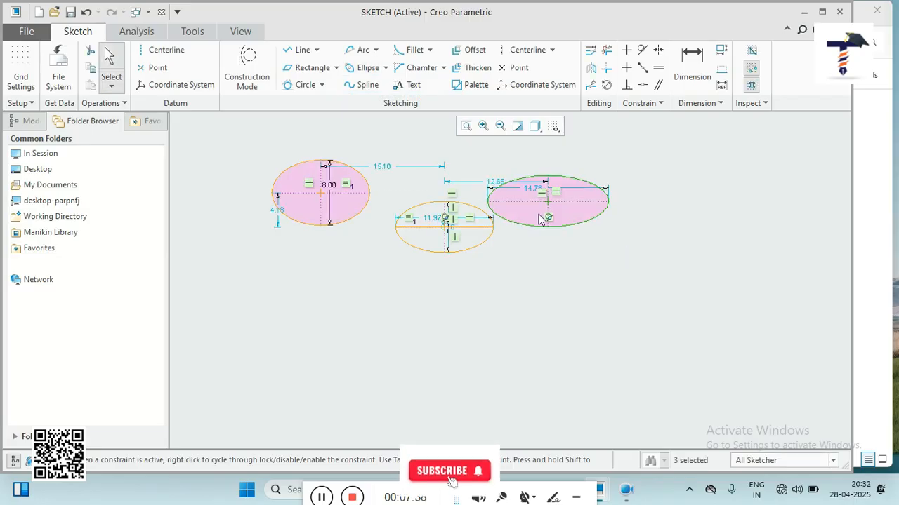
Step: Draw a wavy open spline below the three ellipses, rising from the lower left to the upper right through several points
click(372, 91)
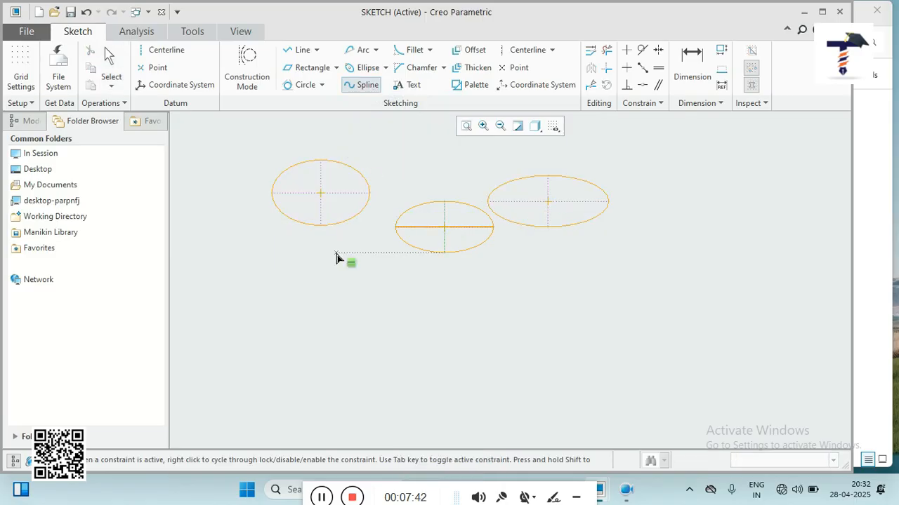
click(330, 294)
click(420, 311)
click(491, 293)
click(568, 301)
click(631, 275)
click(690, 280)
click(752, 248)
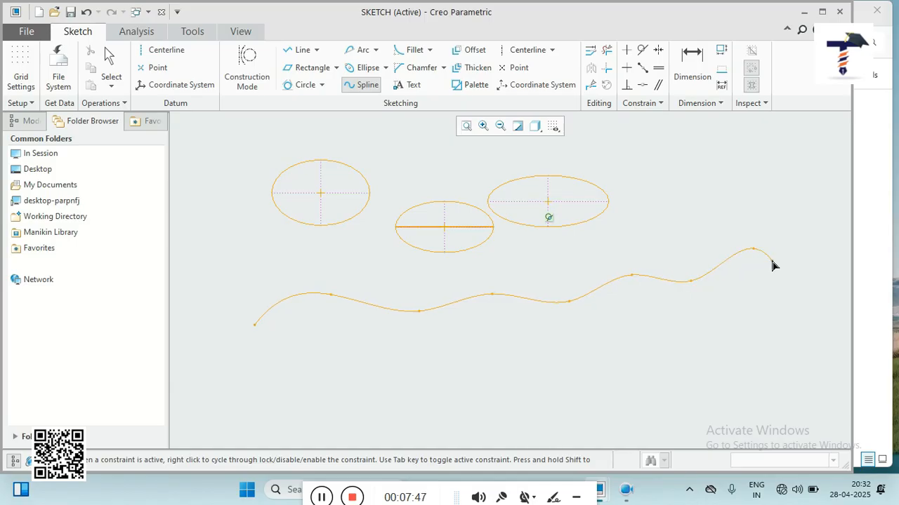
middle_click(782, 264)
middle_click(782, 262)
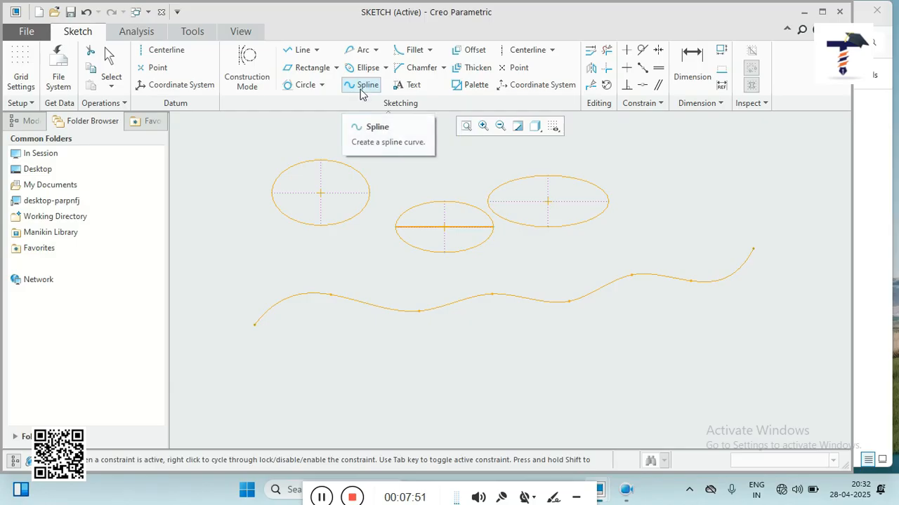
Step: Draw a Corner Rectangle about 9.3 wide and 10.1 high to the right of the ellipses, above the spline's right end
click(337, 68)
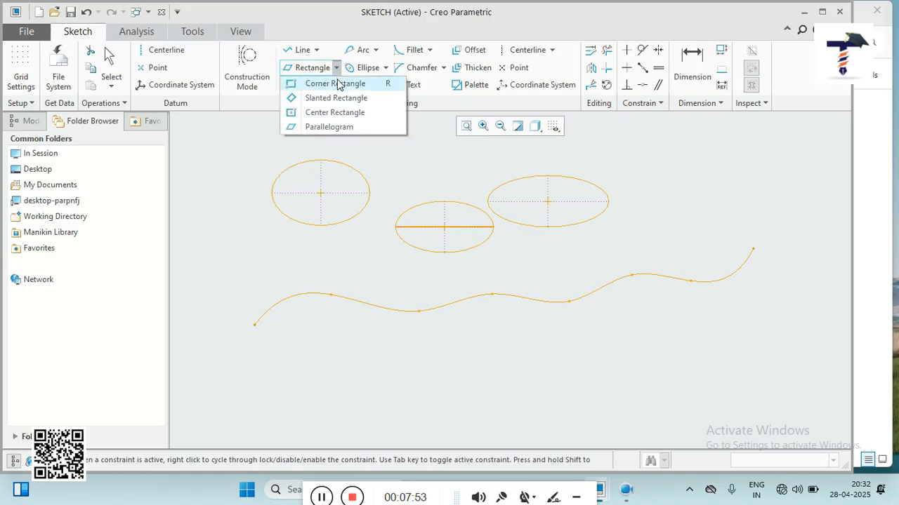
click(335, 83)
click(656, 145)
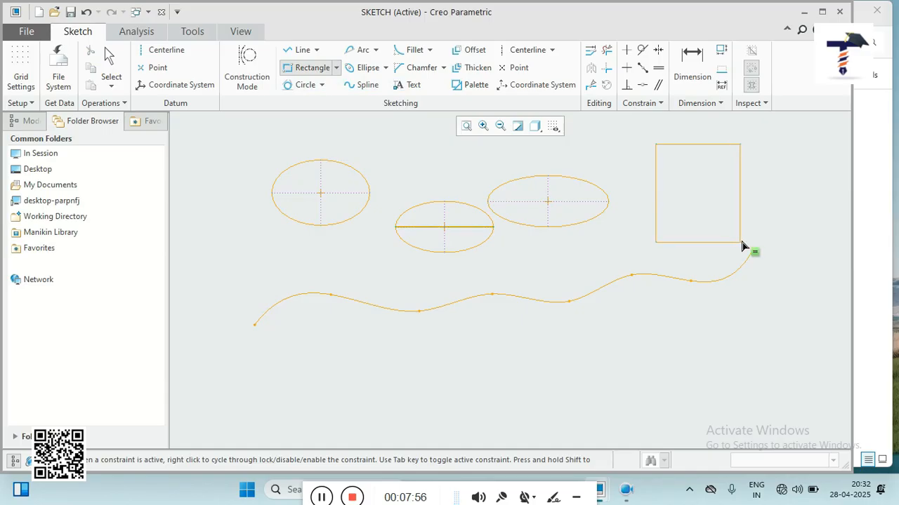
click(732, 226)
middle_click(719, 307)
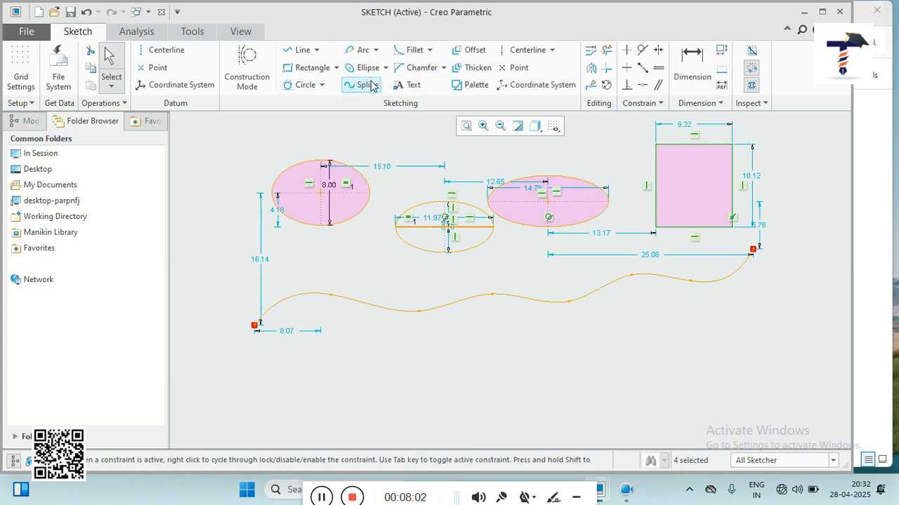
Step: Add a Circular fillet with a radius of about 2.09 at the rectangle's lower left corner
click(429, 52)
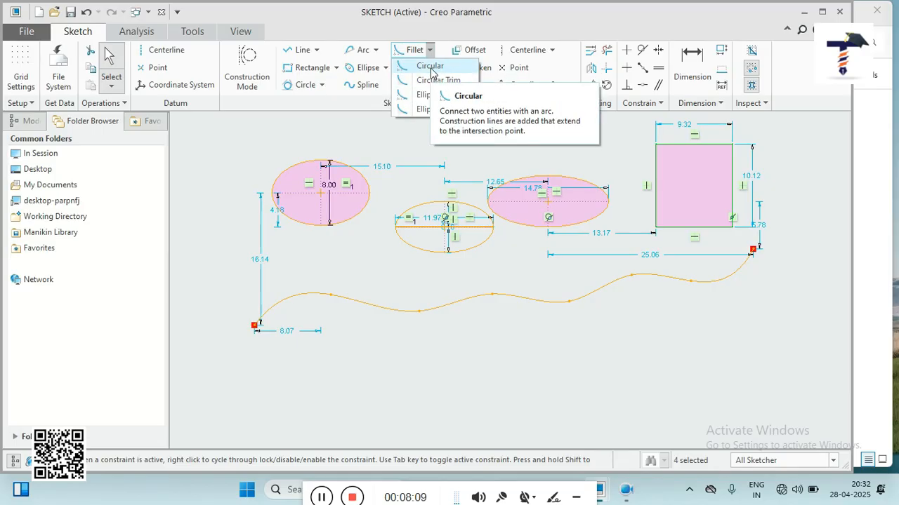
click(430, 68)
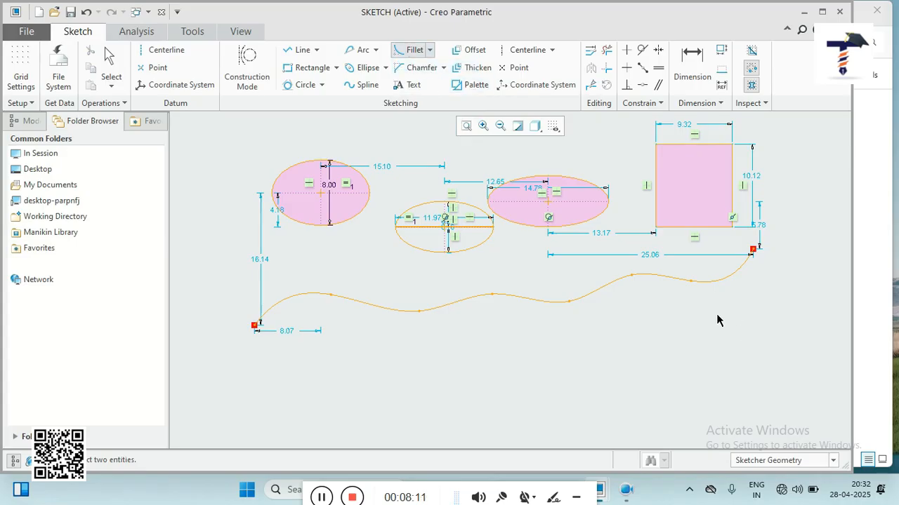
click(656, 215)
click(663, 227)
scroll(682, 232, down, 2)
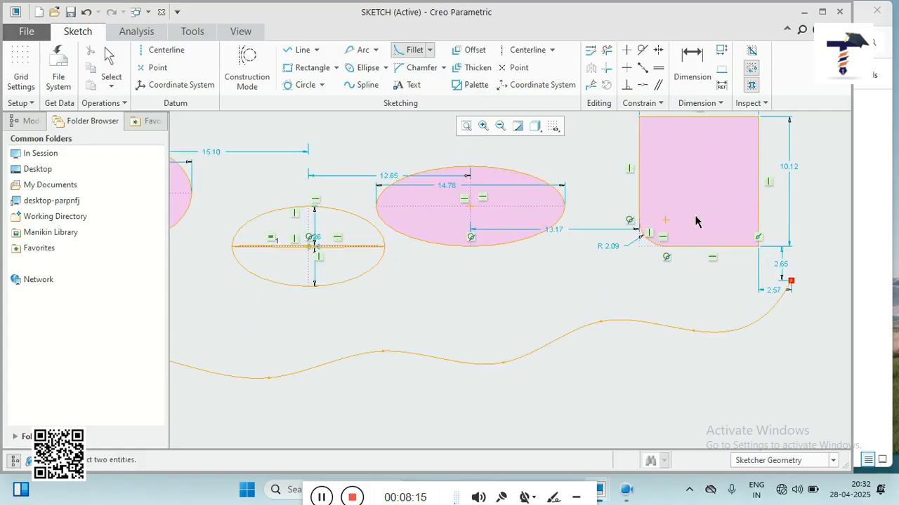
scroll(696, 228, down, 3)
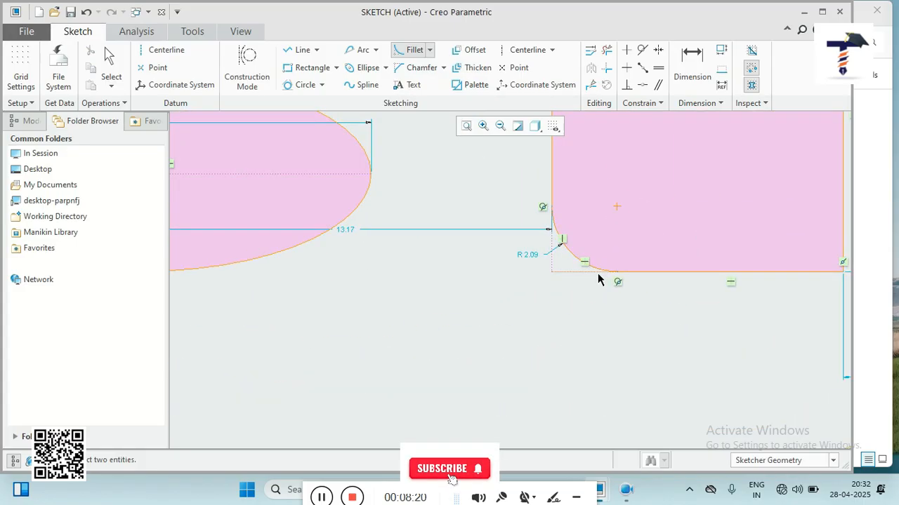
scroll(532, 274, up, 1)
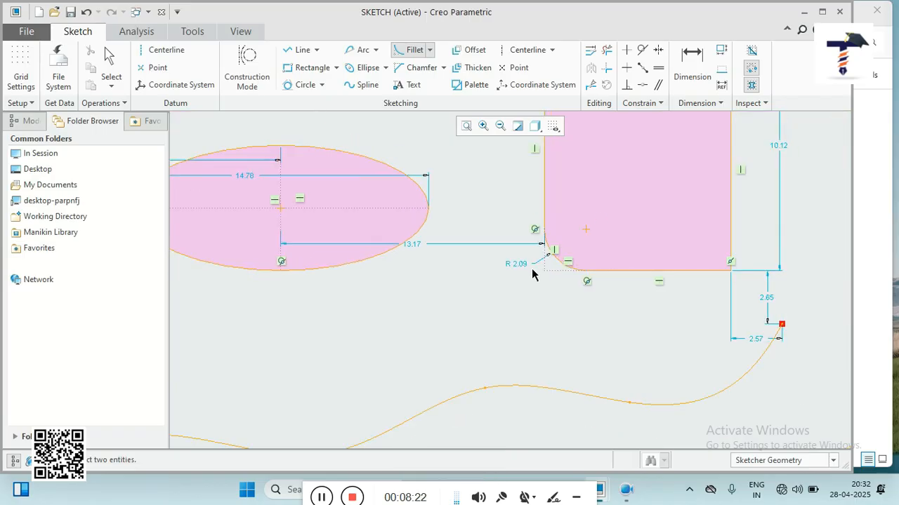
middle_click(532, 294)
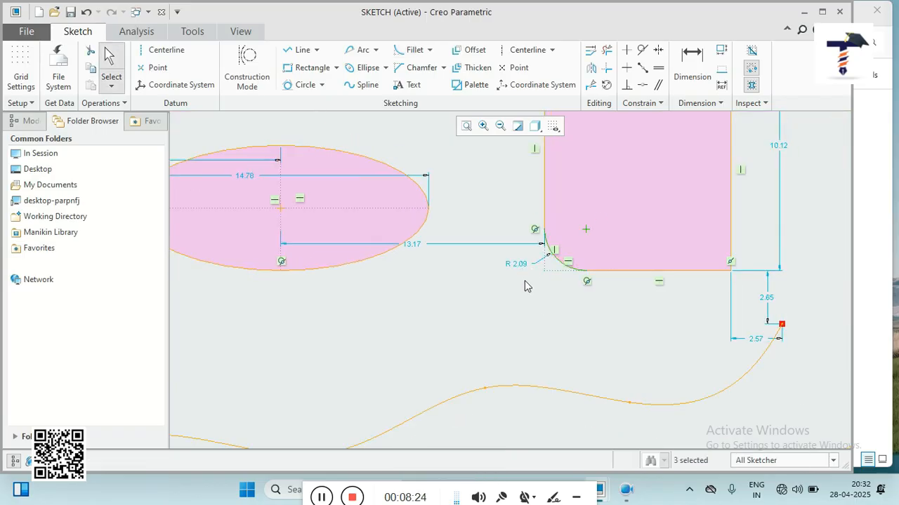
Step: Set the radius of the rectangle's lower left fillet to 5
double_click(523, 266)
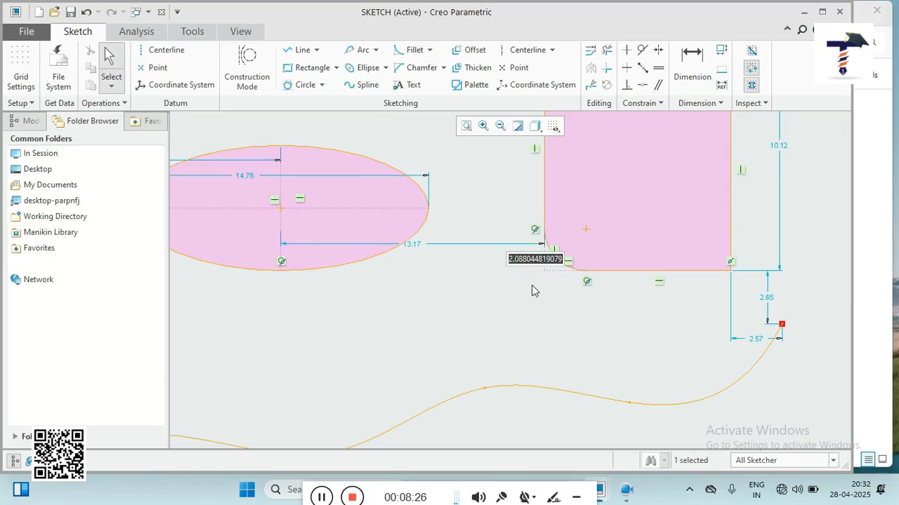
text(5)
key(Return)
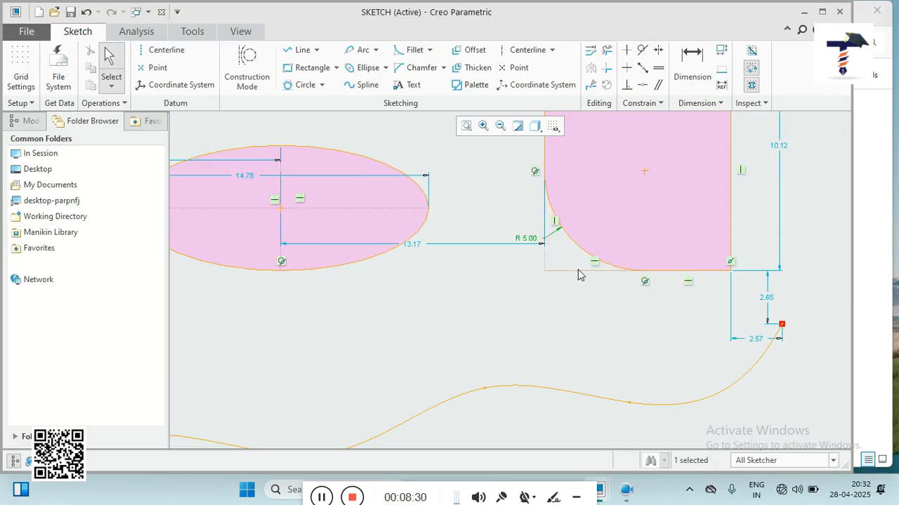
Step: Add a Circular Trim fillet with a radius of about 2.48 at the rectangle's upper right corner
scroll(552, 290, up, 1)
middle_drag(546, 276, 504, 335)
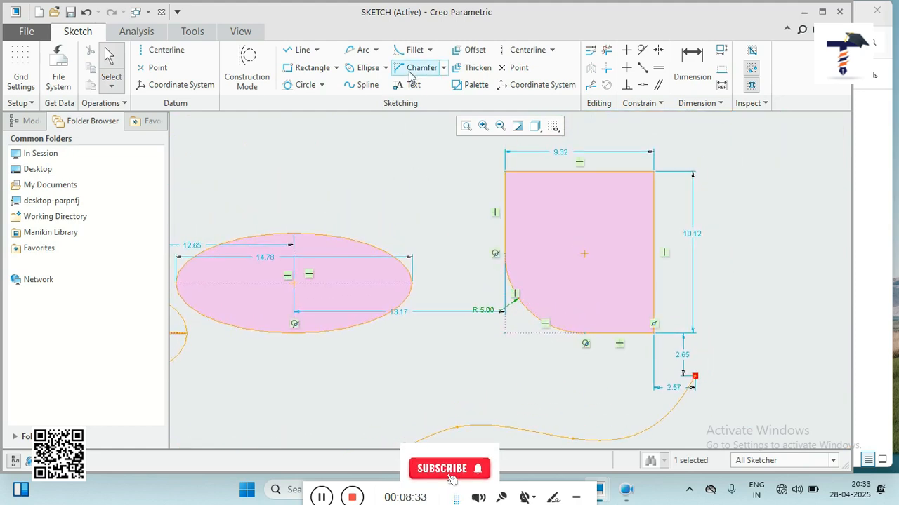
click(429, 50)
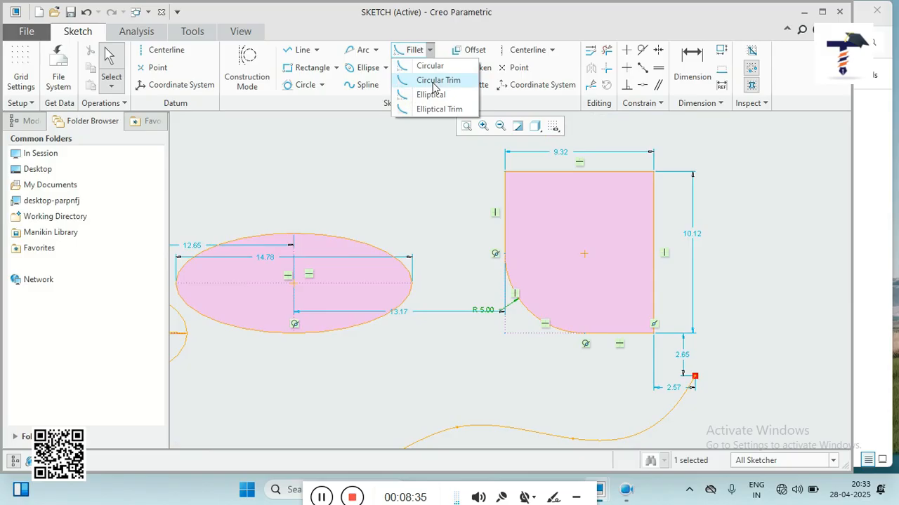
click(433, 81)
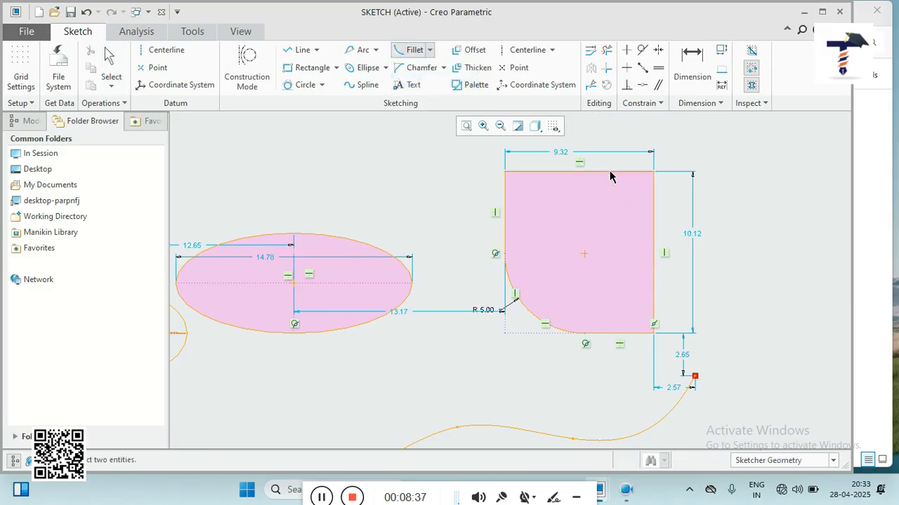
click(653, 217)
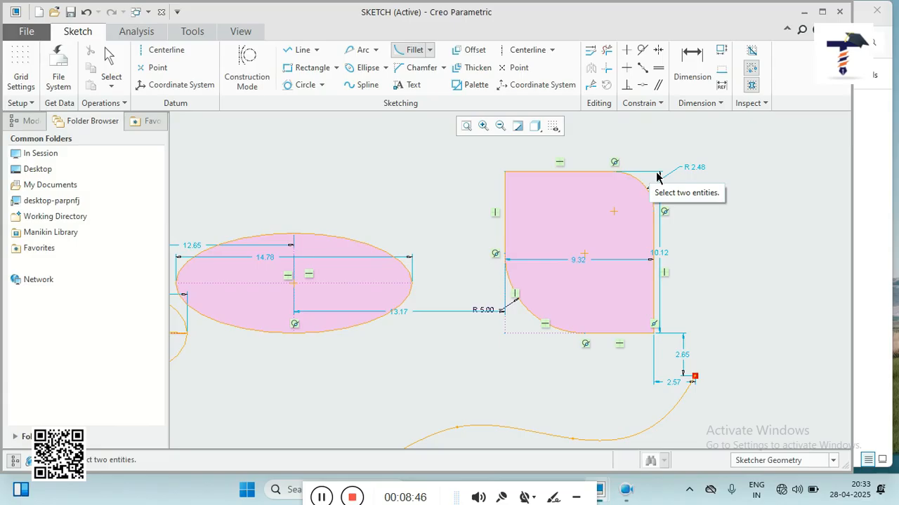
Step: Add an Elliptical fillet about 1.78 high at the rectangle's upper left corner
click(429, 50)
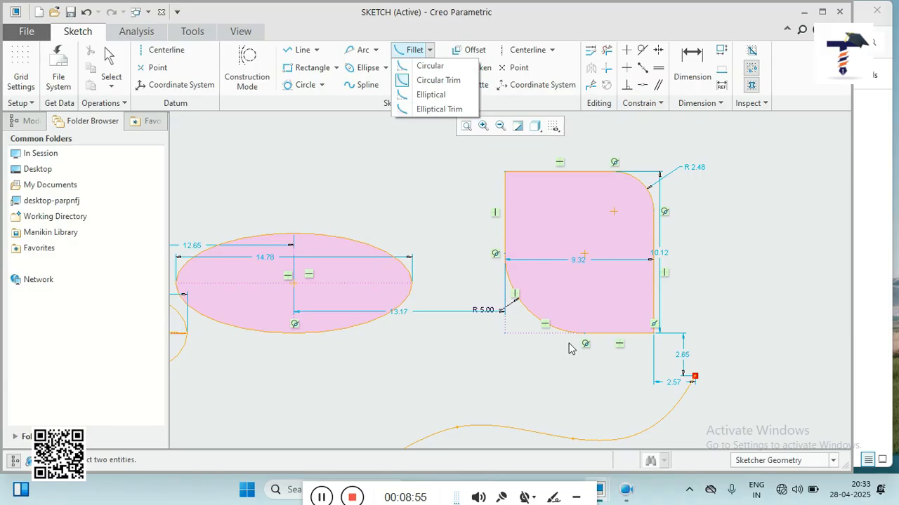
click(439, 98)
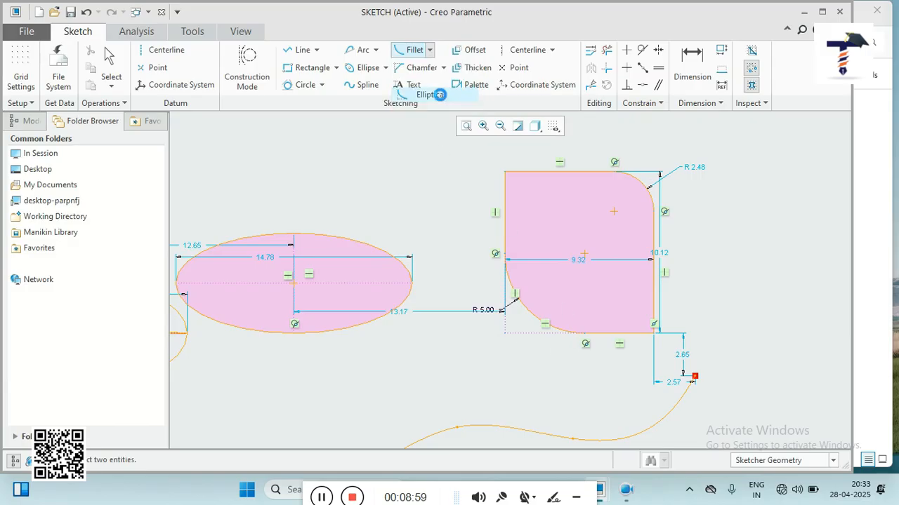
click(524, 172)
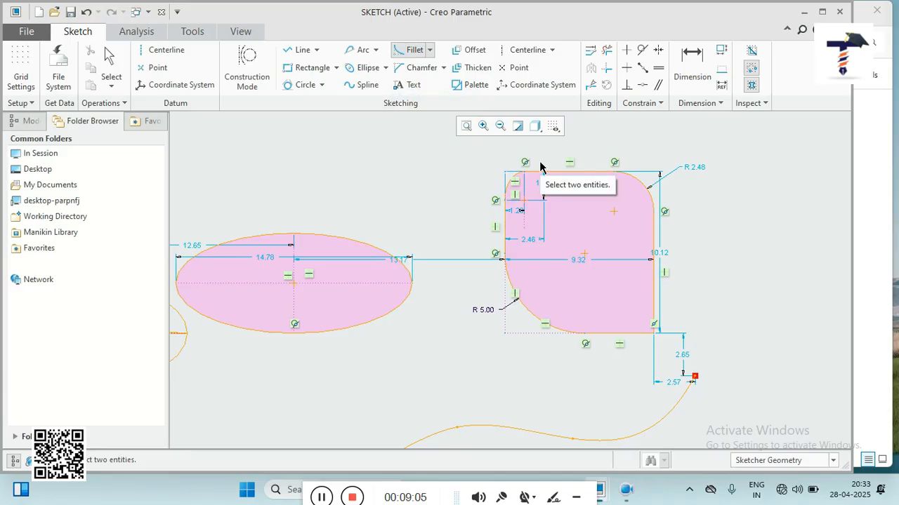
Step: Add an Elliptical Trim fillet about 2.12 wide at the rectangle's lower right corner
click(430, 50)
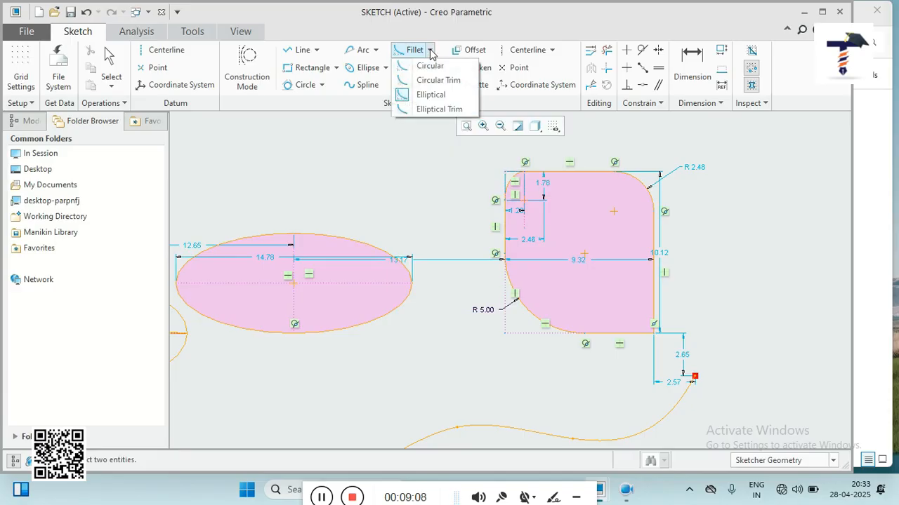
click(431, 110)
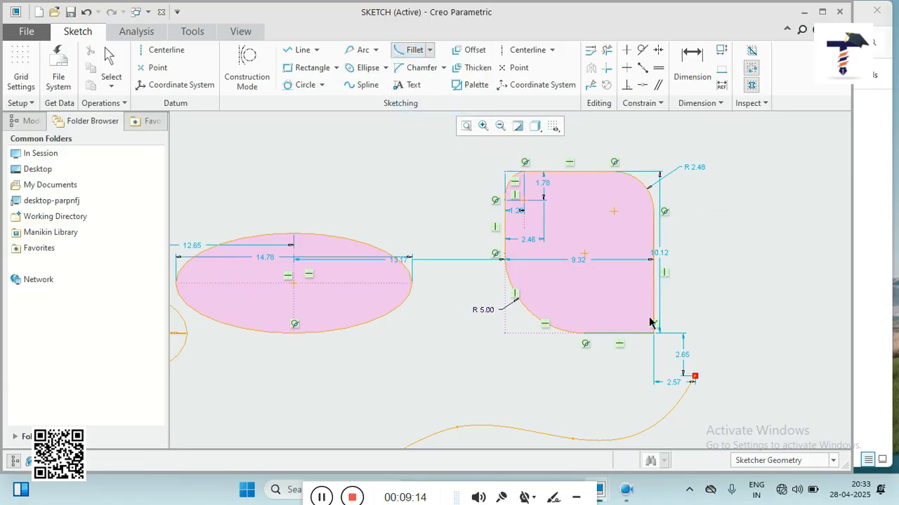
click(651, 293)
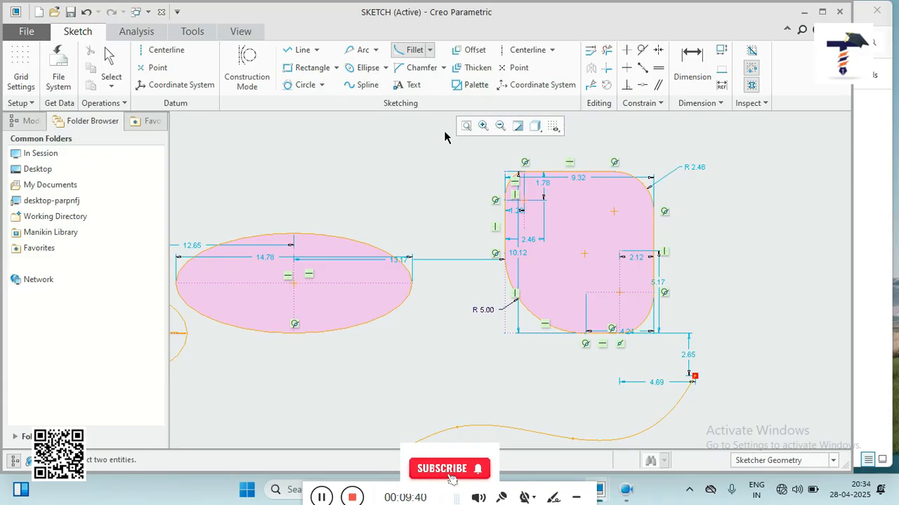
Step: Undo the two elliptical fillets at the rectangle's lower right and upper left corners
click(430, 49)
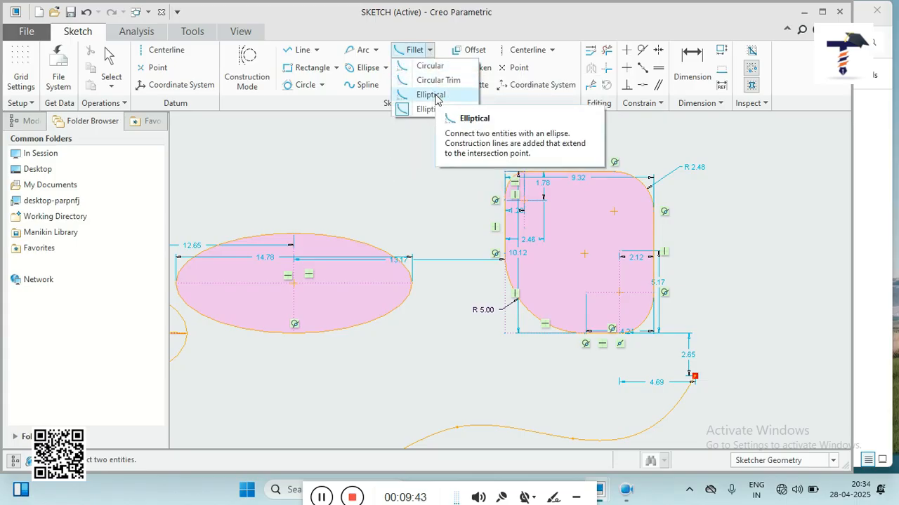
click(419, 161)
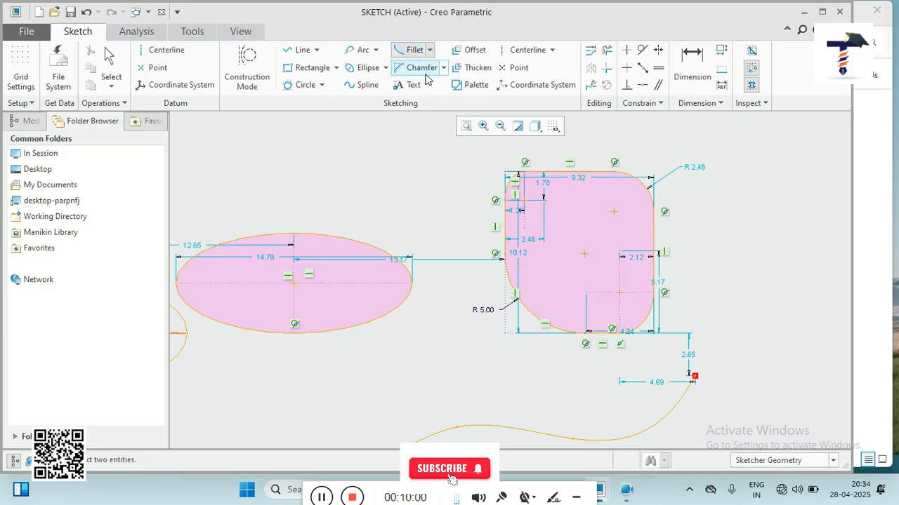
click(86, 12)
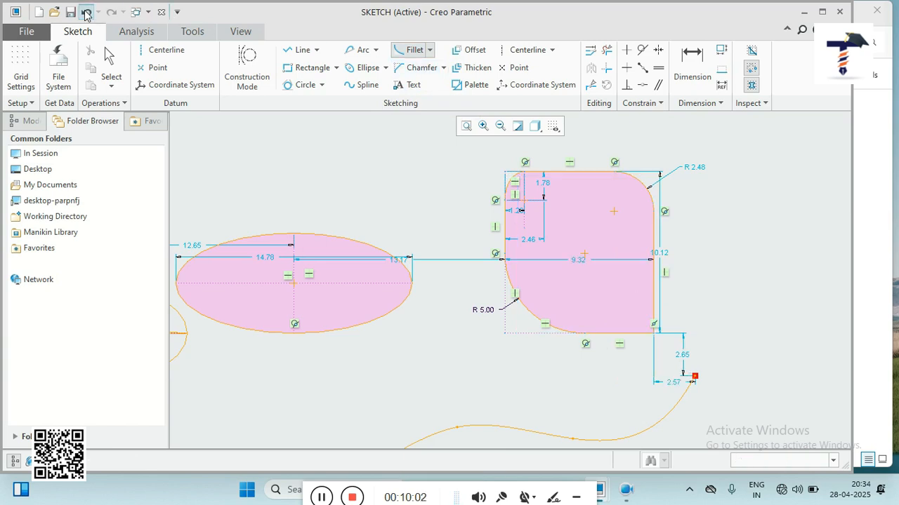
click(85, 12)
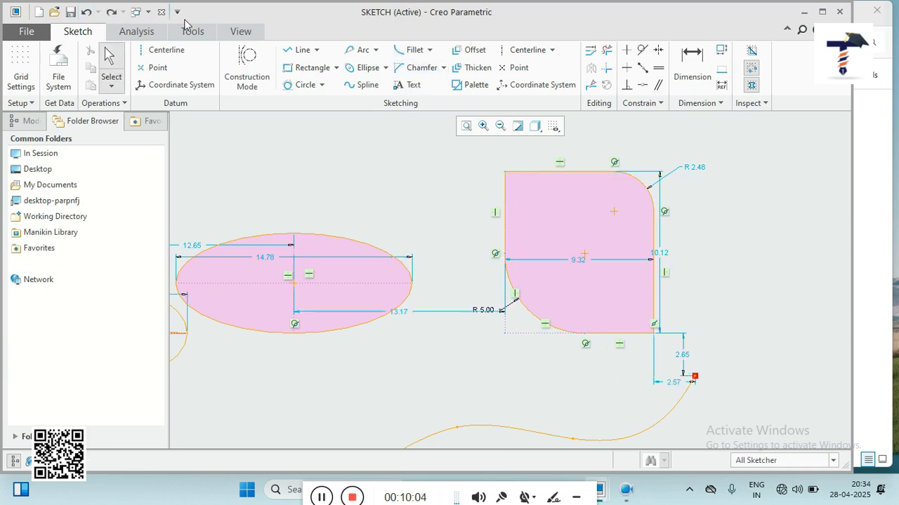
Step: Add a Chamfer about 1.11 wide and 1.45 high at the rectangle's upper left corner
click(443, 68)
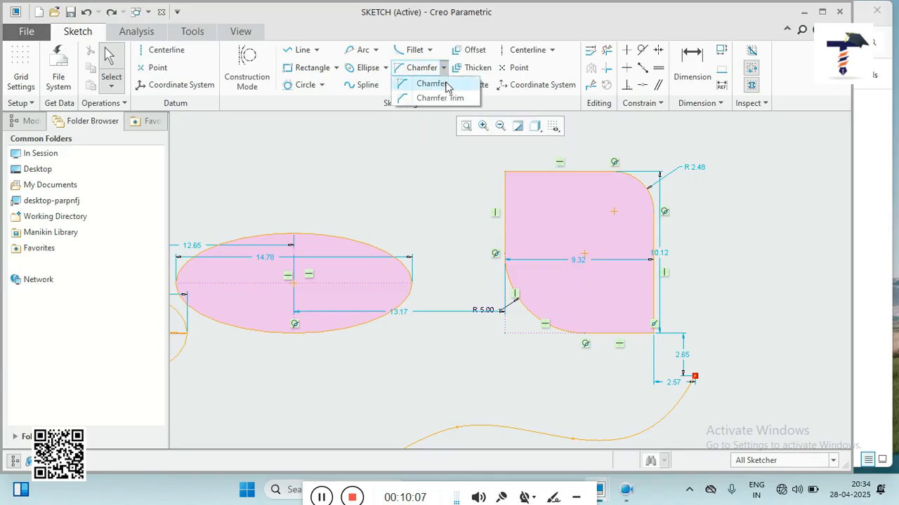
click(431, 84)
click(521, 174)
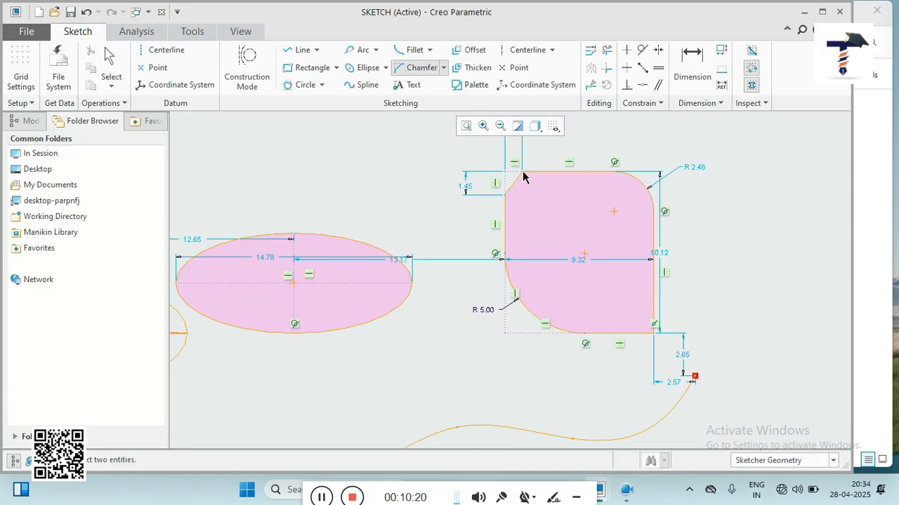
Step: Add a Chamfer Trim about 1.76 high at the rectangle's lower right corner
click(445, 68)
click(438, 99)
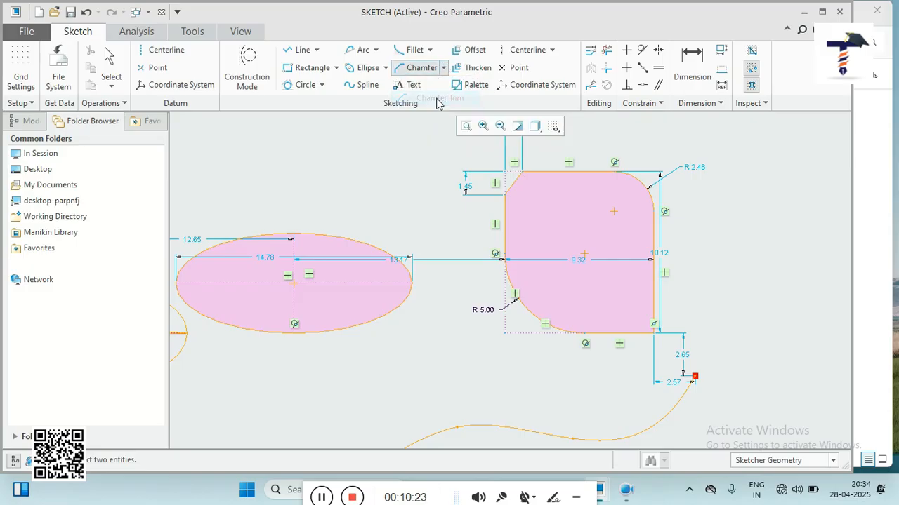
click(623, 334)
click(653, 311)
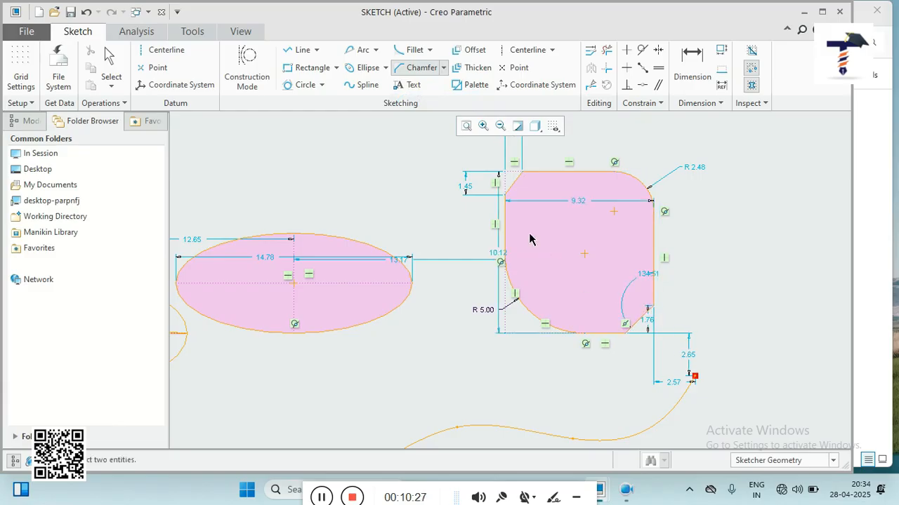
Step: Set the height of the rectangle's upper left chamfer to 2
scroll(567, 203, down, 2)
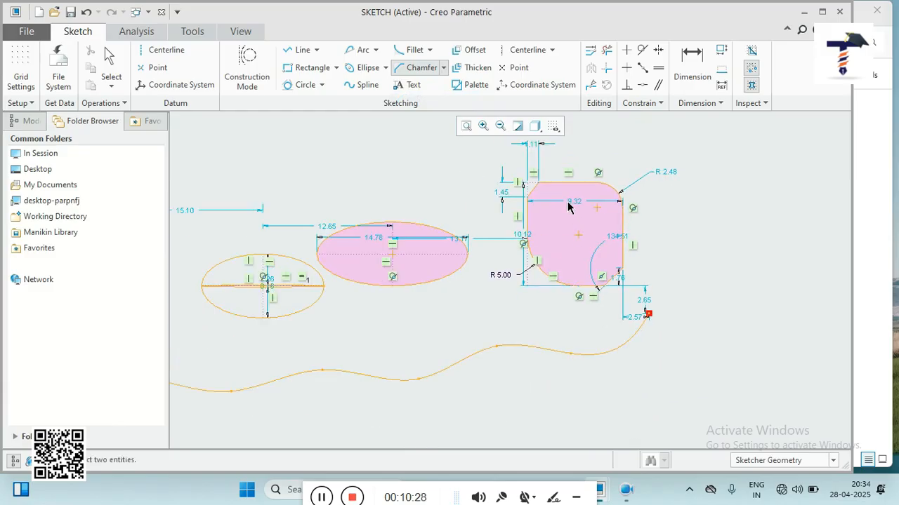
middle_click(500, 196)
double_click(501, 192)
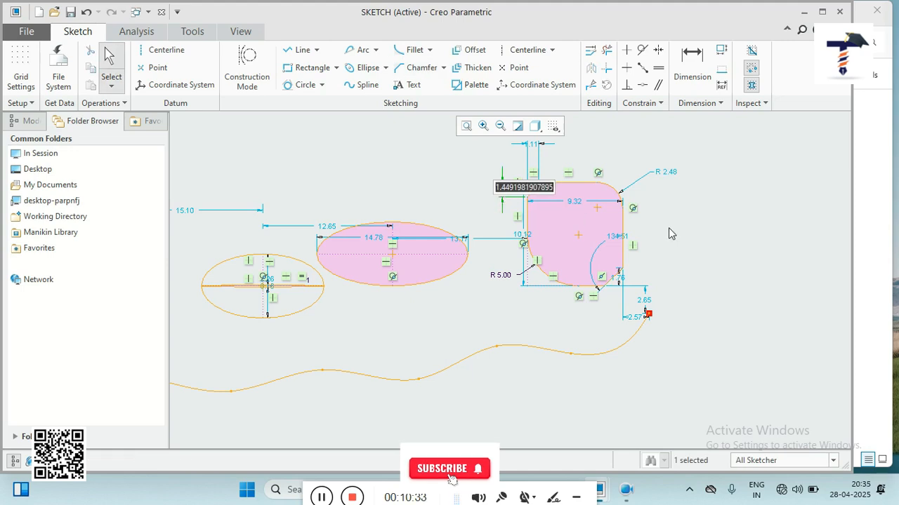
text(2)
key(Return)
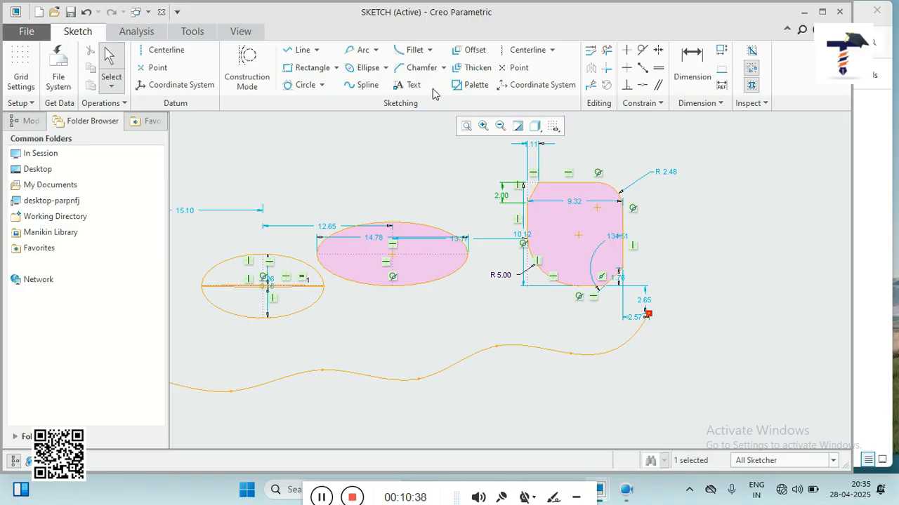
Step: Start a Text entity with a vertical height line about 7.13 long, drawn downward to the right of the chamfered rectangle
scroll(659, 186, up, 3)
scroll(660, 186, down, 2)
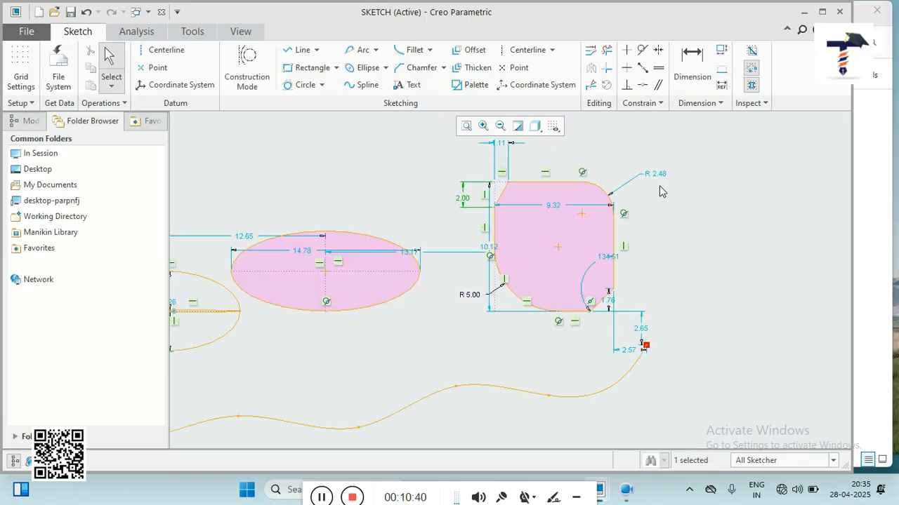
click(415, 85)
scroll(423, 199, down, 3)
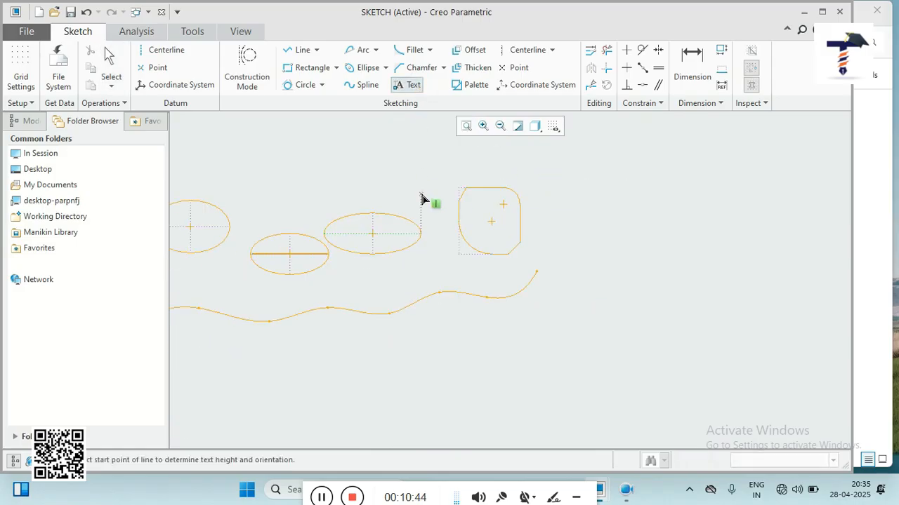
scroll(645, 184, up, 1)
scroll(643, 187, down, 1)
click(559, 172)
click(559, 223)
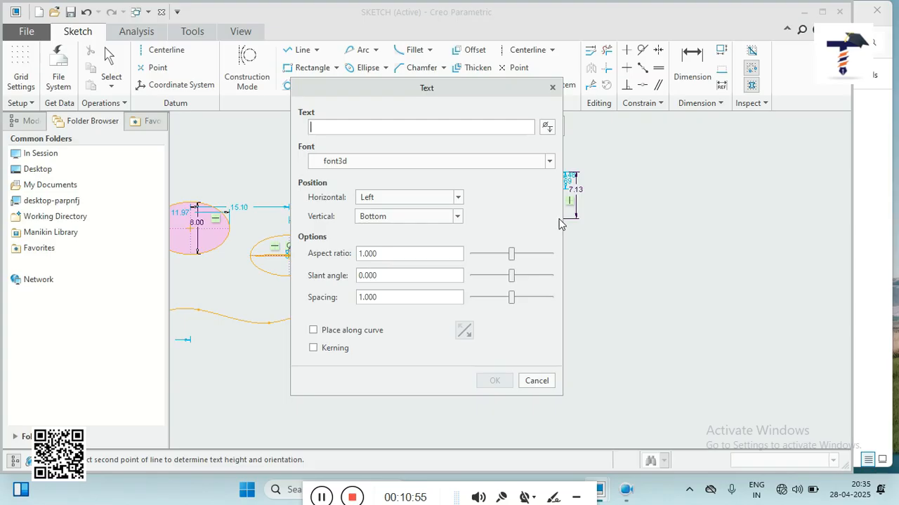
Step: Enter tcctytutcu as the sketch text in font3d, move the Text dialog clear of the sketch, and close it
text(tcctytutcu)
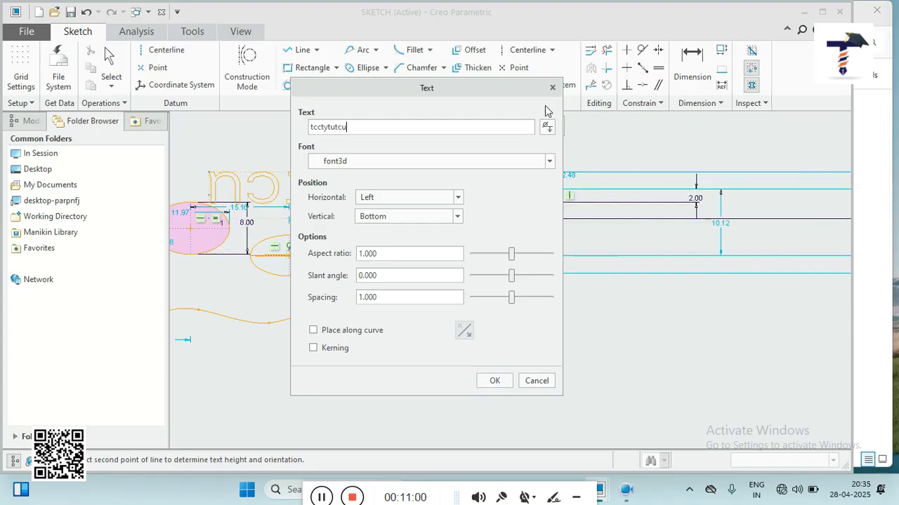
mouse_move(428, 90)
mouse_down()
mouse_move(313, 377)
mouse_move(367, 327)
mouse_up()
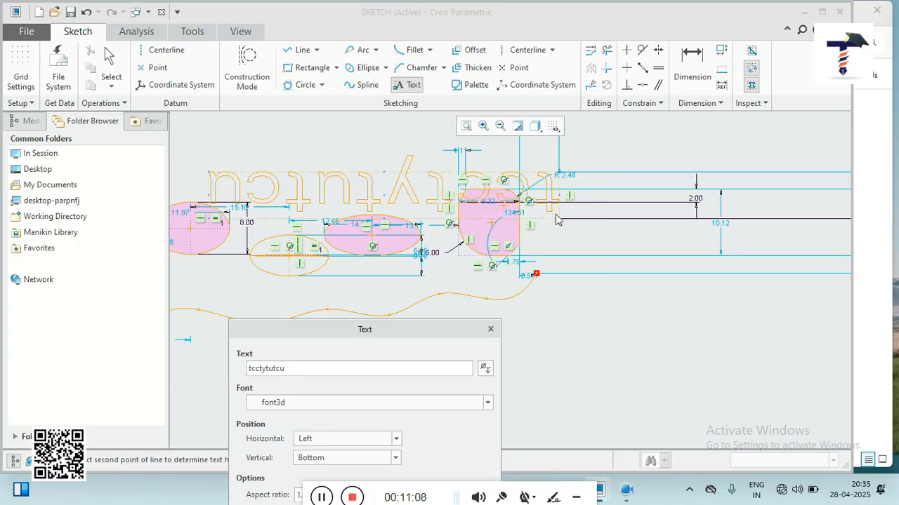
click(490, 330)
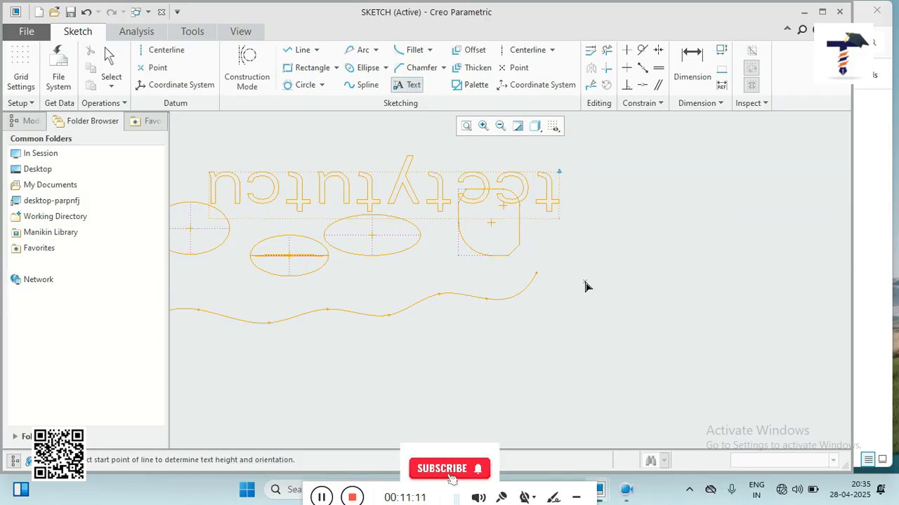
Step: Add a Text entity reading vutuctucut in font3d, with an upward height line about 7.13 long to the right of the spline's end
click(577, 314)
click(577, 268)
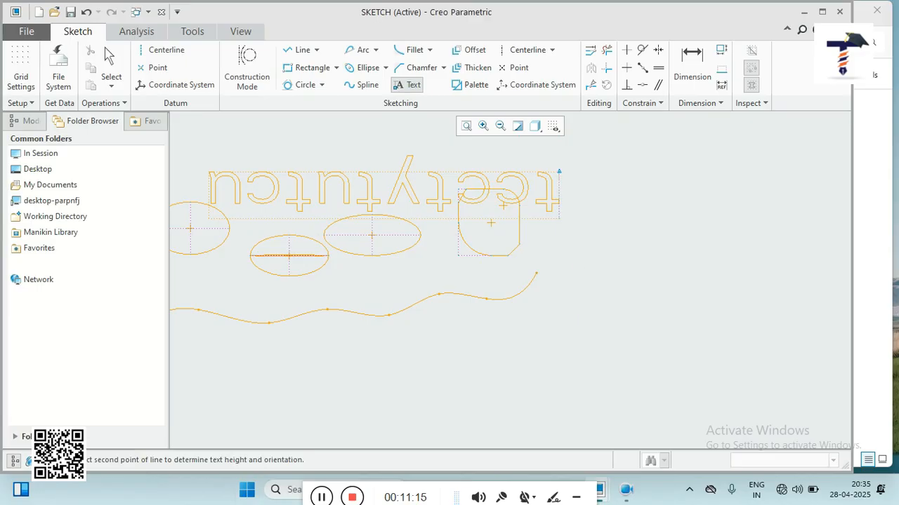
text(vutuctucut)
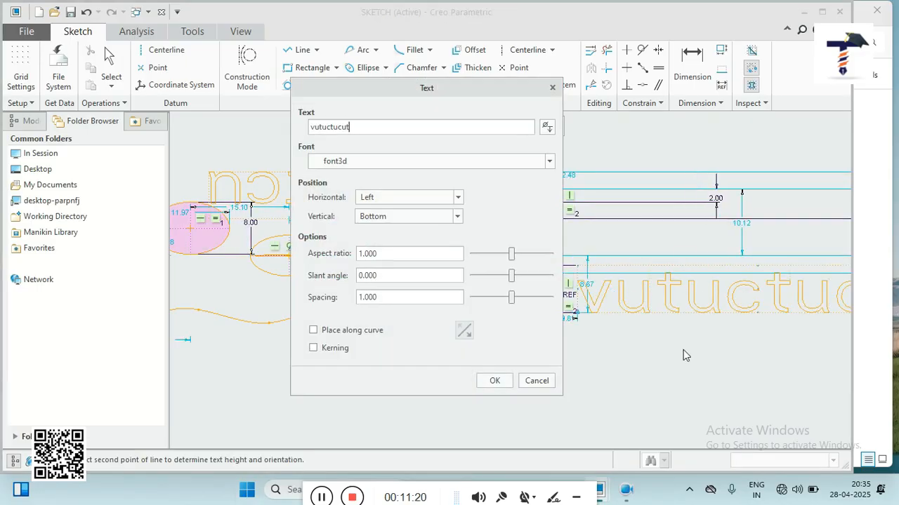
scroll(670, 351, down, 2)
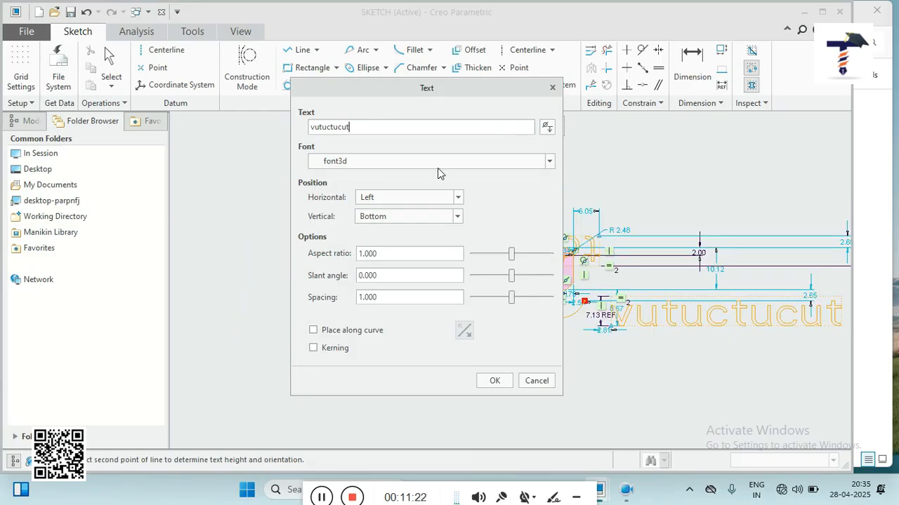
click(495, 380)
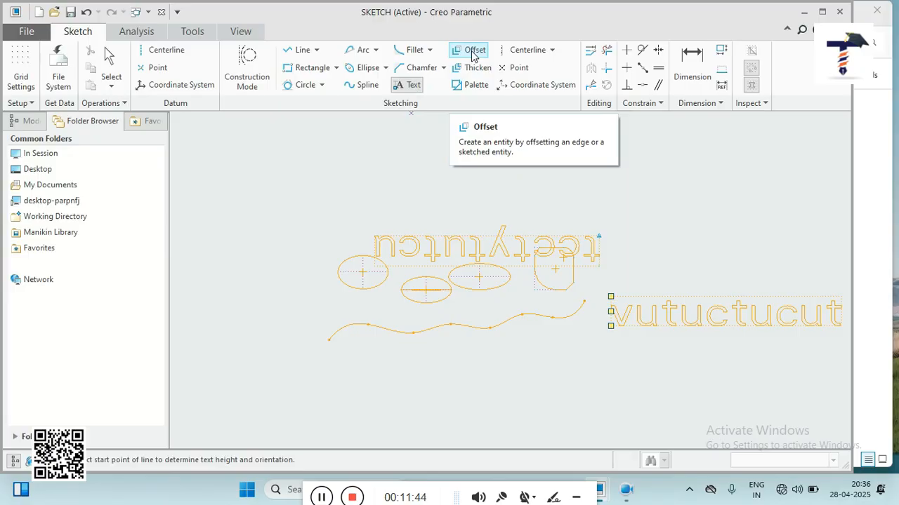
Step: Sketch two concentric circles about 34.7 and 23.35 in diameter, up and to the left of the leftmost ellipse
click(322, 85)
click(331, 101)
click(269, 224)
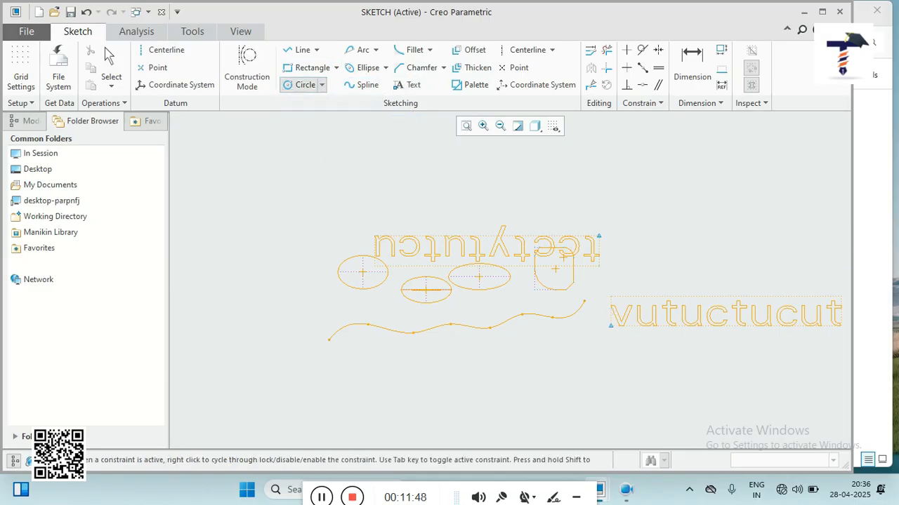
click(300, 158)
click(269, 223)
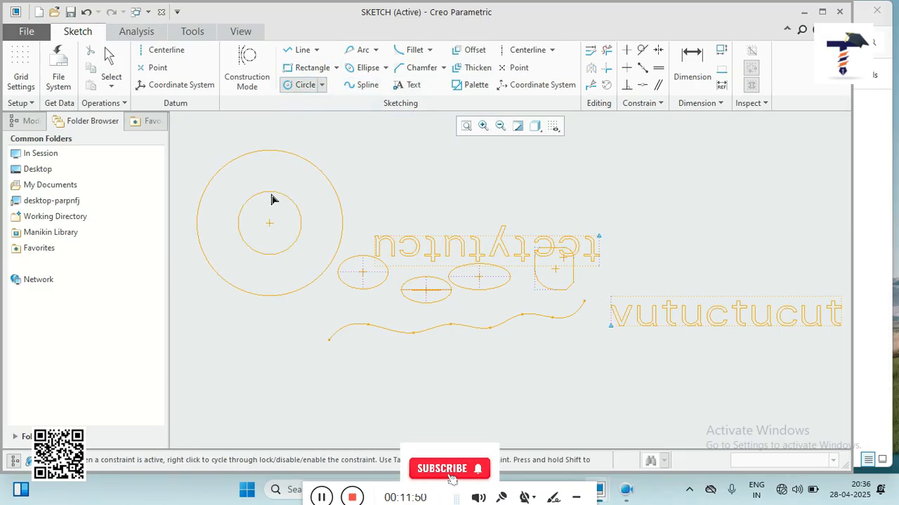
click(277, 175)
middle_click(402, 186)
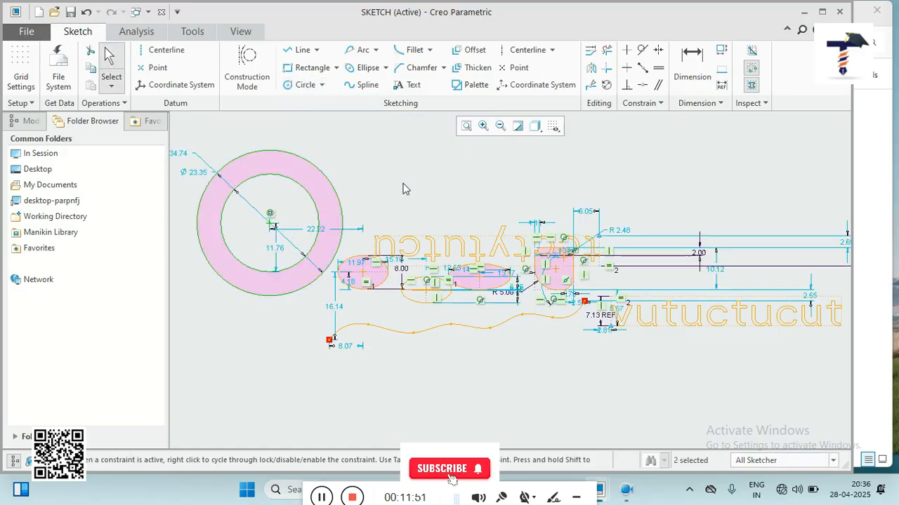
Step: Start a Text entity reading TECHHUB SOLUTIONS, with a height line about 5.69 long from the inner circle's left quadrant to the outer circle
click(410, 86)
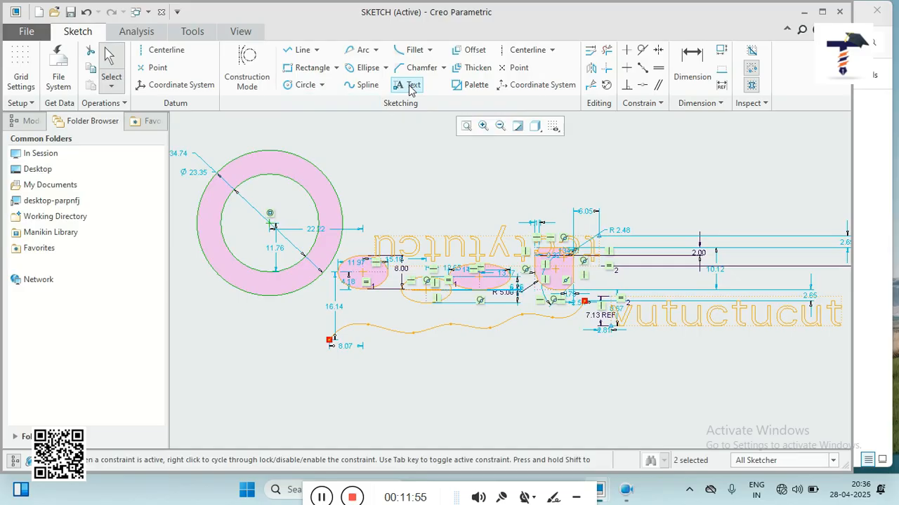
click(221, 224)
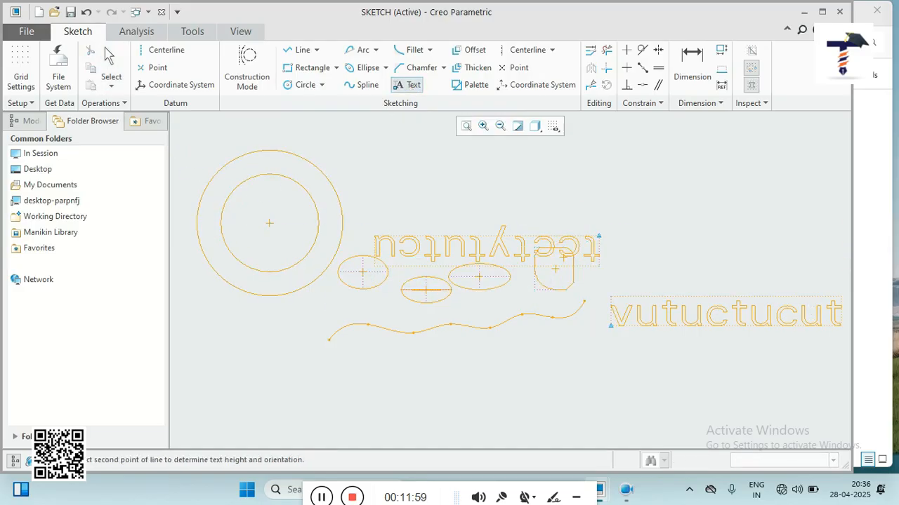
click(222, 272)
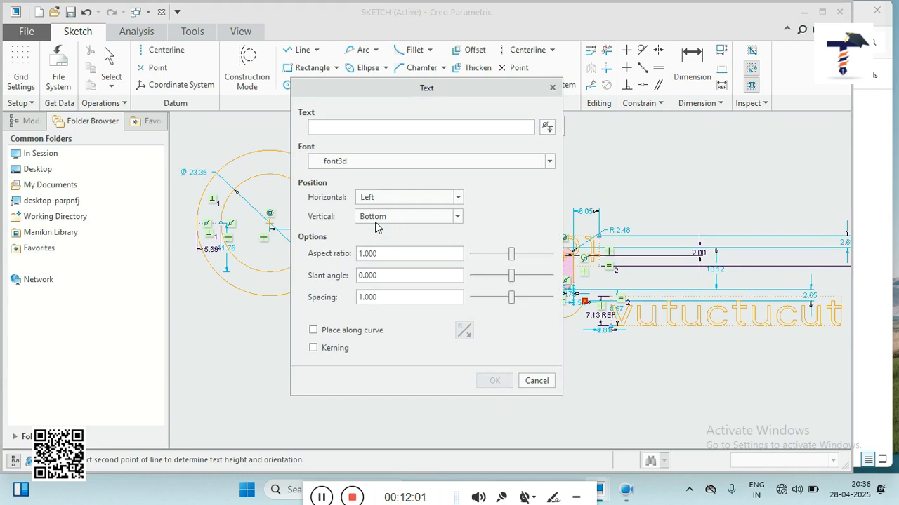
text(TECHHUB SOLUTIONS)
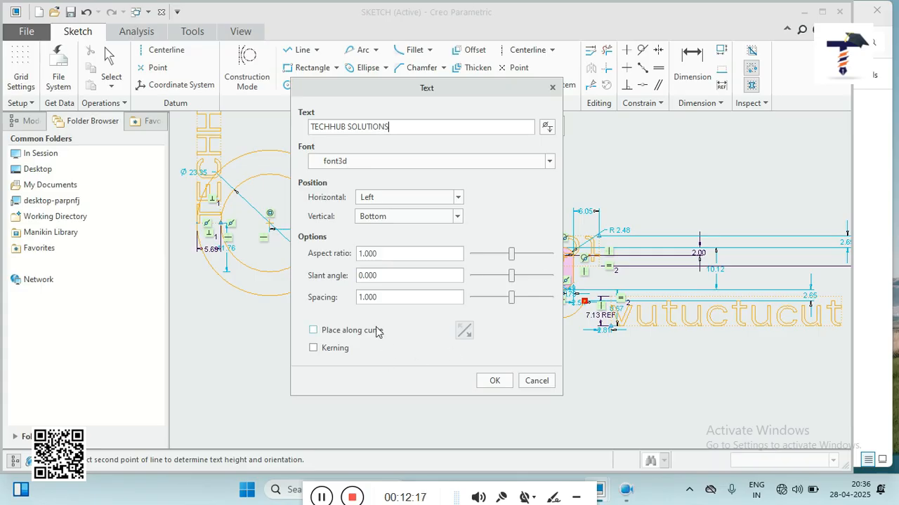
Step: Place the TECHHUB SOLUTIONS text along the inner circle and flip it to the outer side of the curve
drag(442, 93, 675, 110)
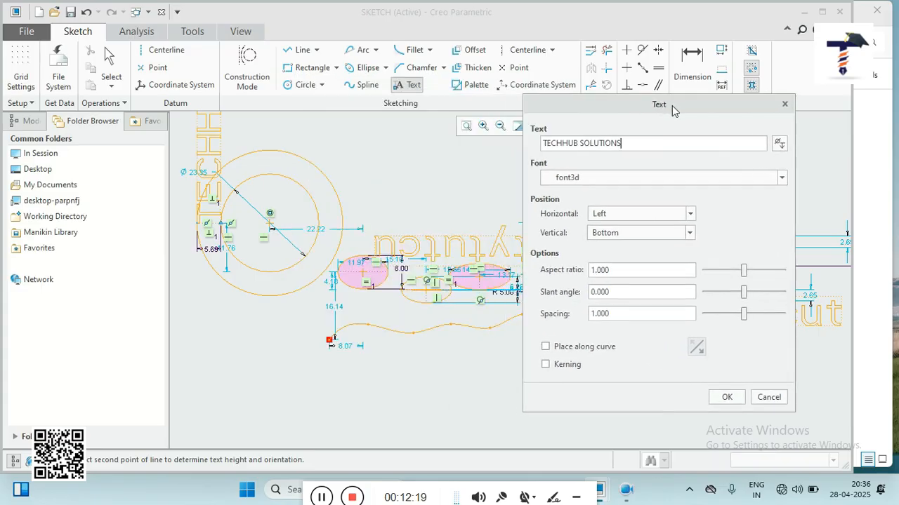
click(547, 348)
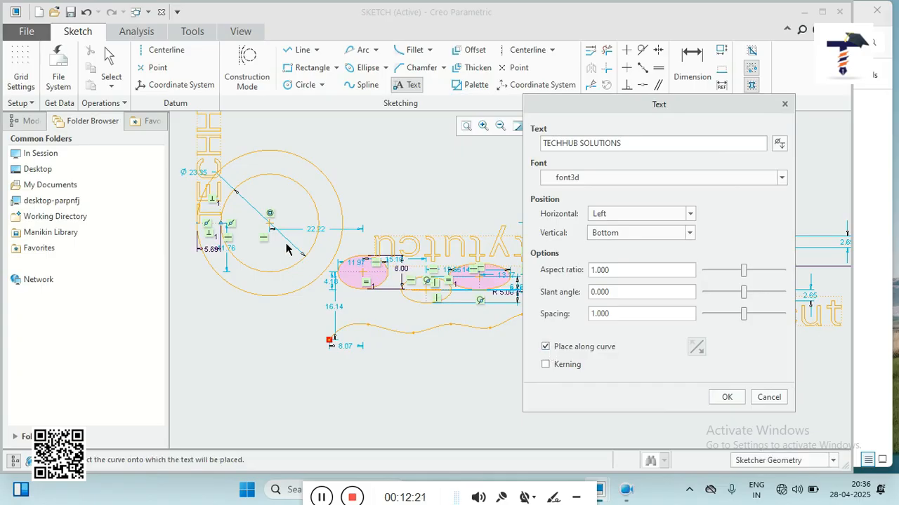
click(264, 177)
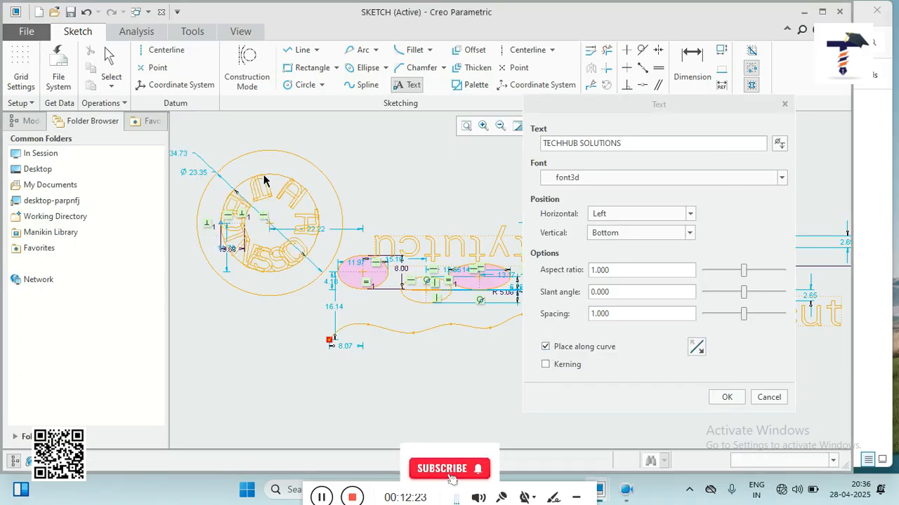
click(698, 353)
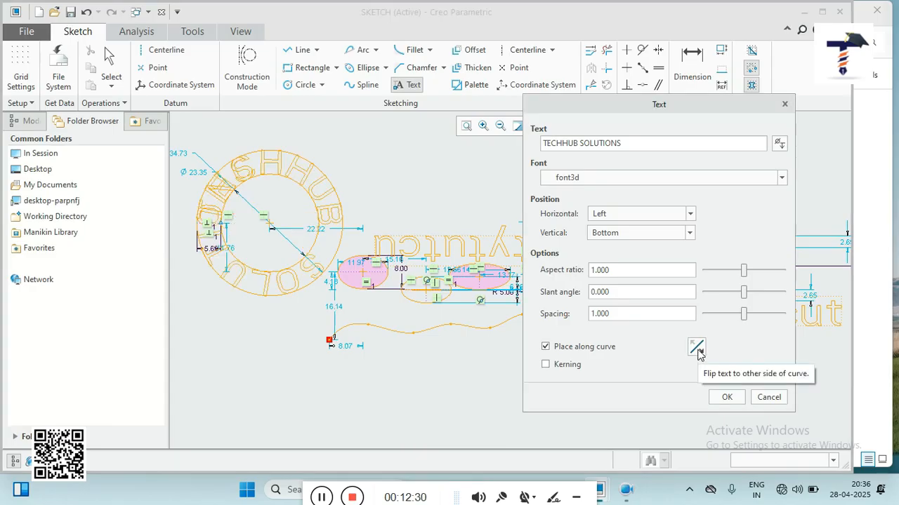
Step: Set the circular text's aspect ratio to 0.407, slant angle to 4 and spacing to 1.023, and accept the text
drag(745, 275, 730, 277)
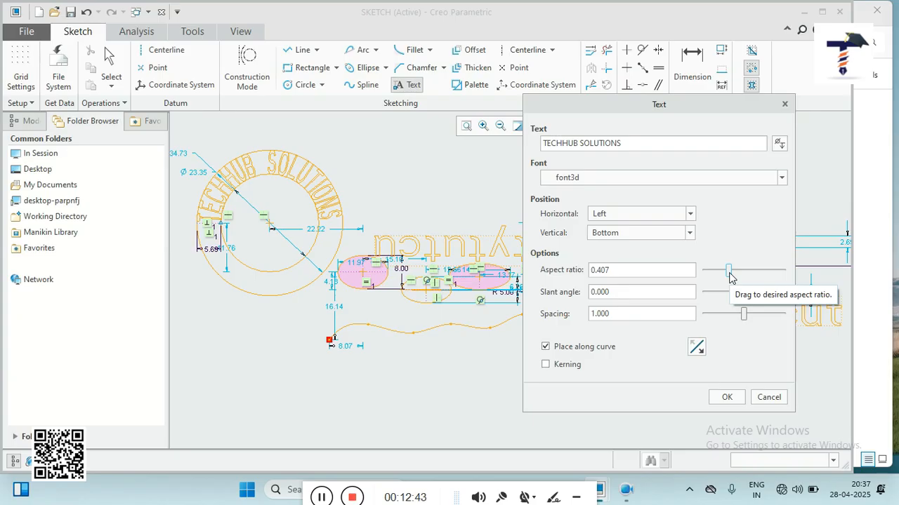
mouse_move(746, 294)
mouse_down()
mouse_move(733, 299)
mouse_move(755, 298)
mouse_move(732, 302)
mouse_move(746, 298)
mouse_move(733, 315)
mouse_move(746, 315)
mouse_up()
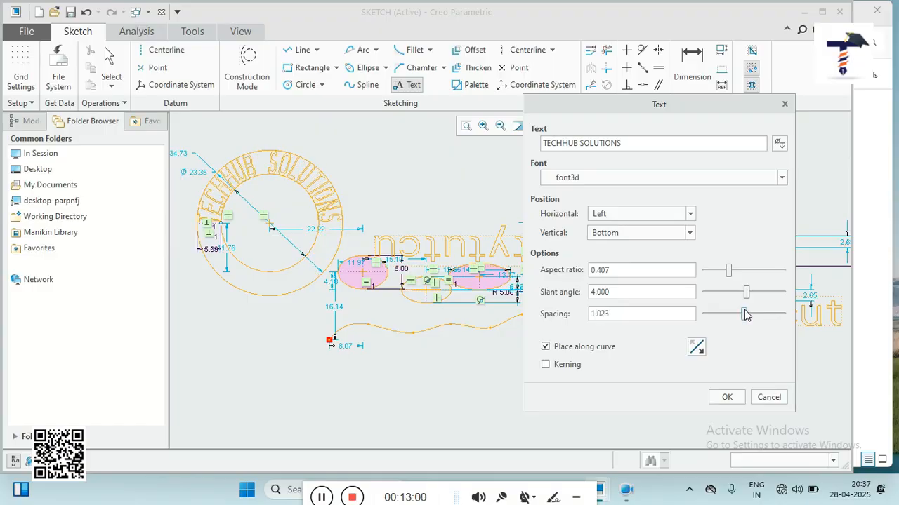
click(727, 397)
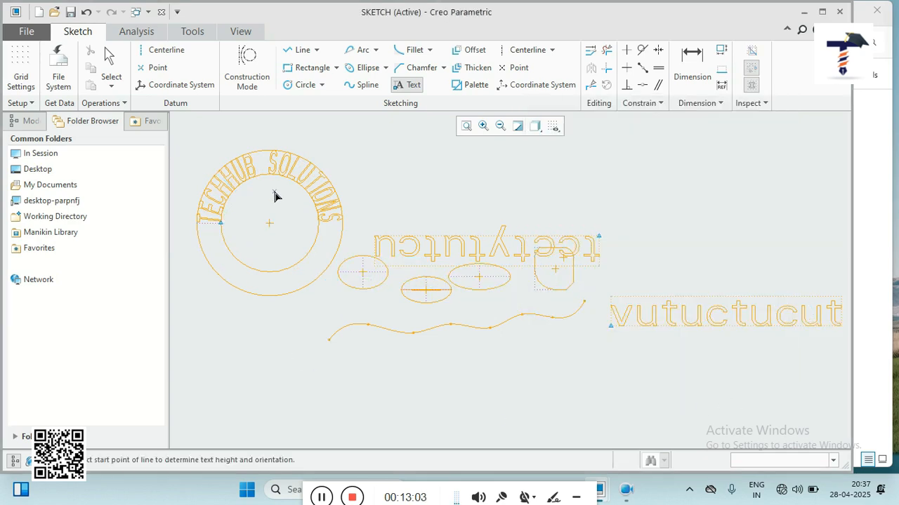
middle_click(417, 170)
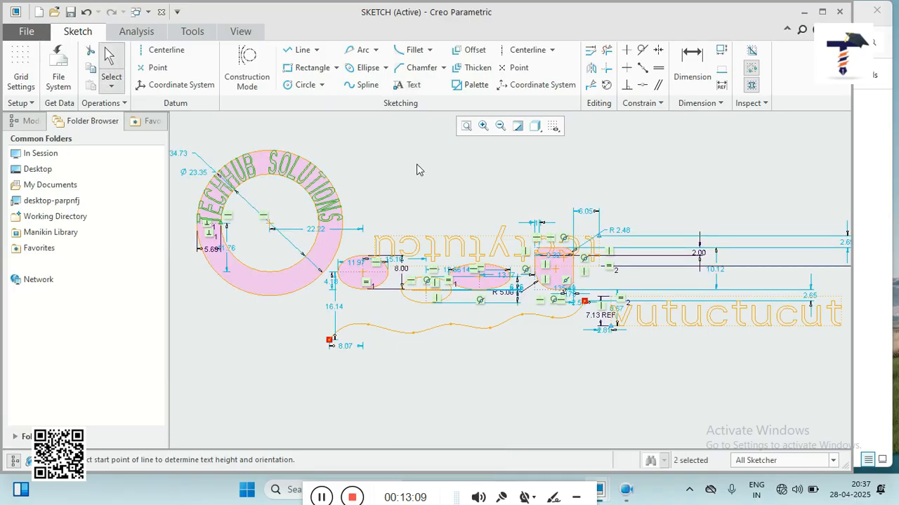
Step: Sketch a corner rectangle about 27.84 wide and 23.14 high above the vutuctucut text
click(307, 68)
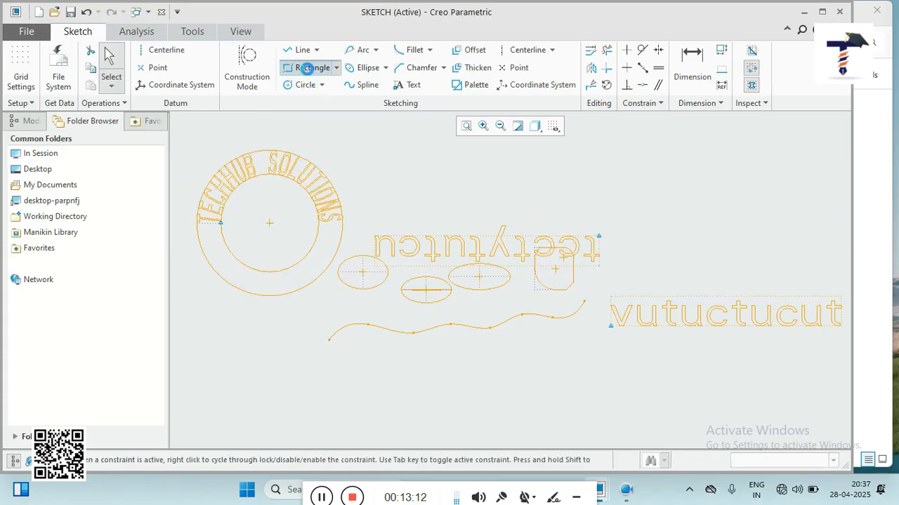
scroll(448, 197, down, 1)
click(628, 168)
click(722, 248)
middle_click(701, 335)
Step: Offset the new rectangle's top edge inward by 1 as a Single edge, and undo that offset
click(470, 52)
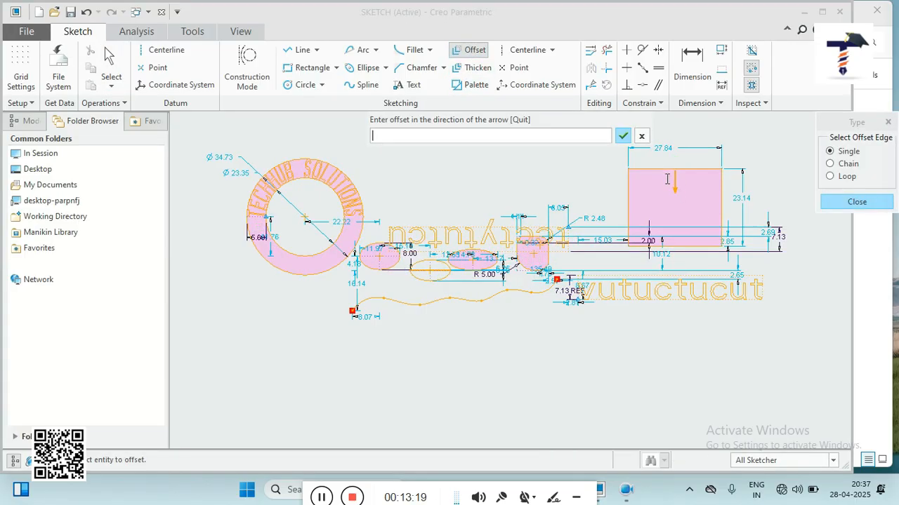
text(1)
key(Return)
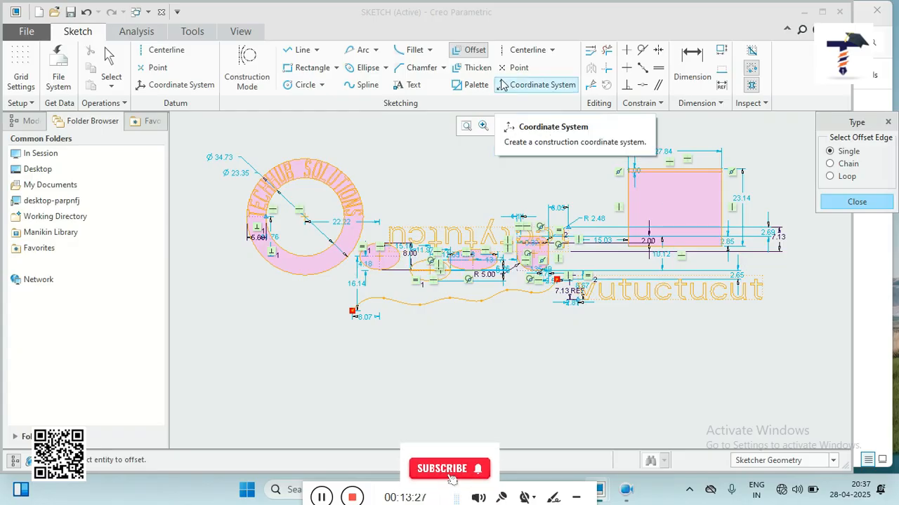
click(474, 51)
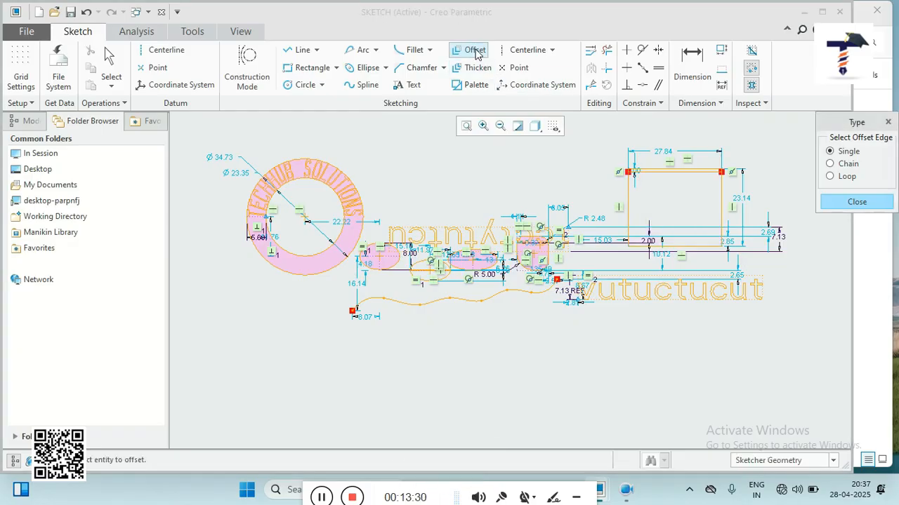
click(86, 12)
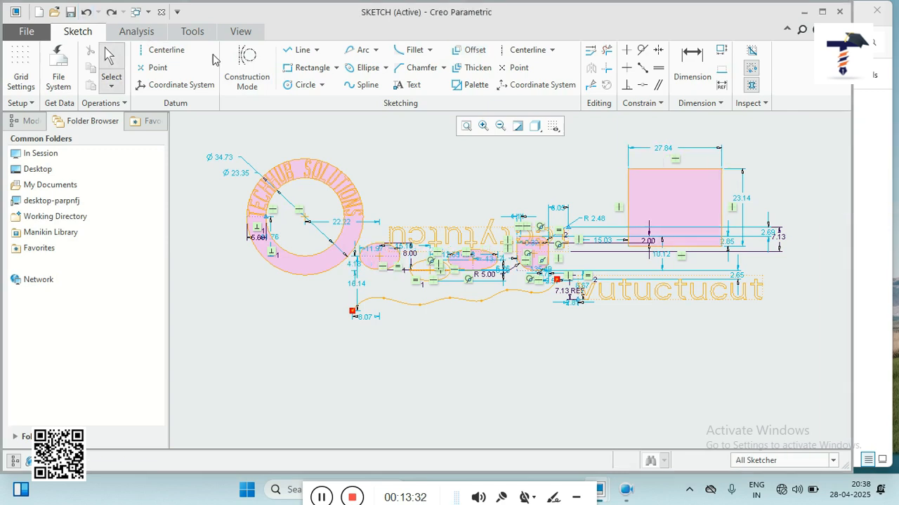
Step: Try a Chain offset starting from the large rectangle's top edge, and close the offset type options
click(468, 51)
click(831, 164)
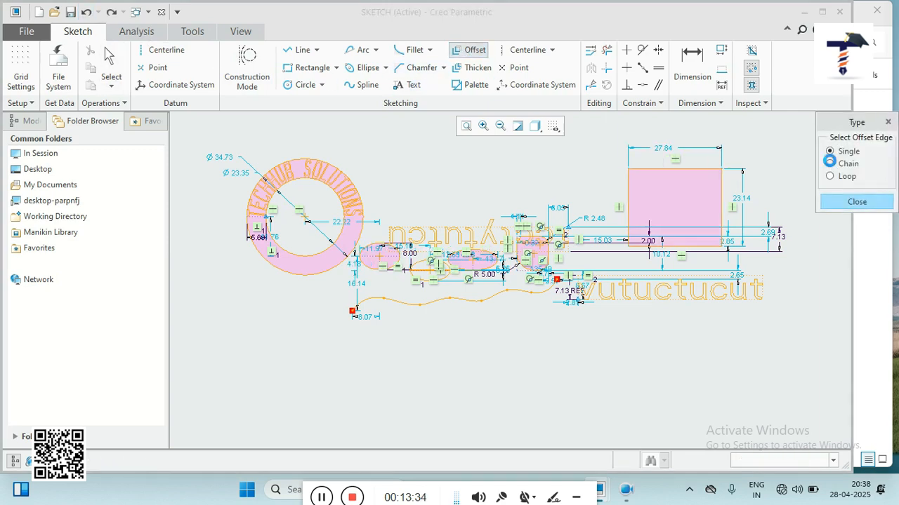
click(668, 169)
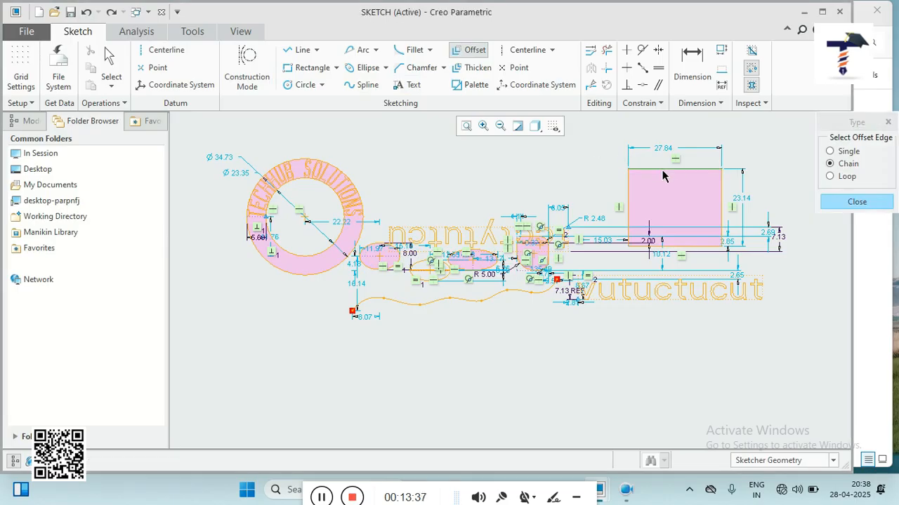
click(461, 56)
click(831, 164)
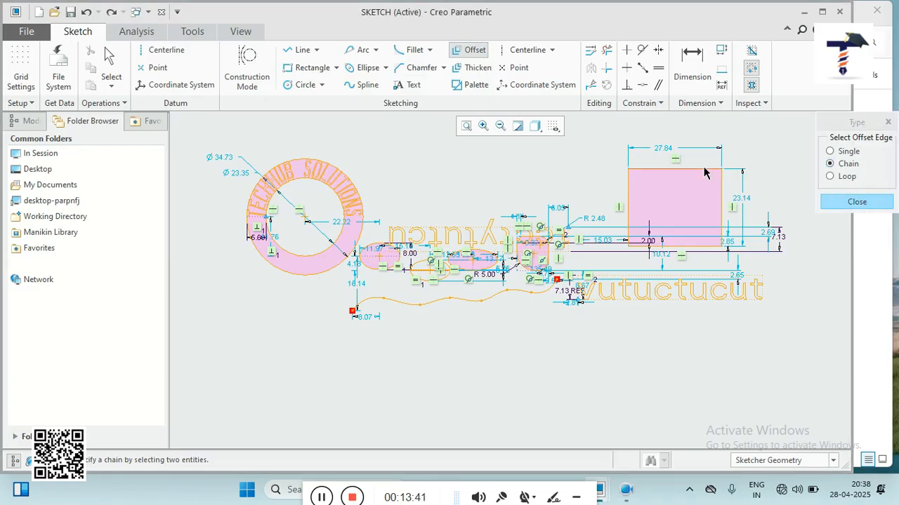
click(856, 201)
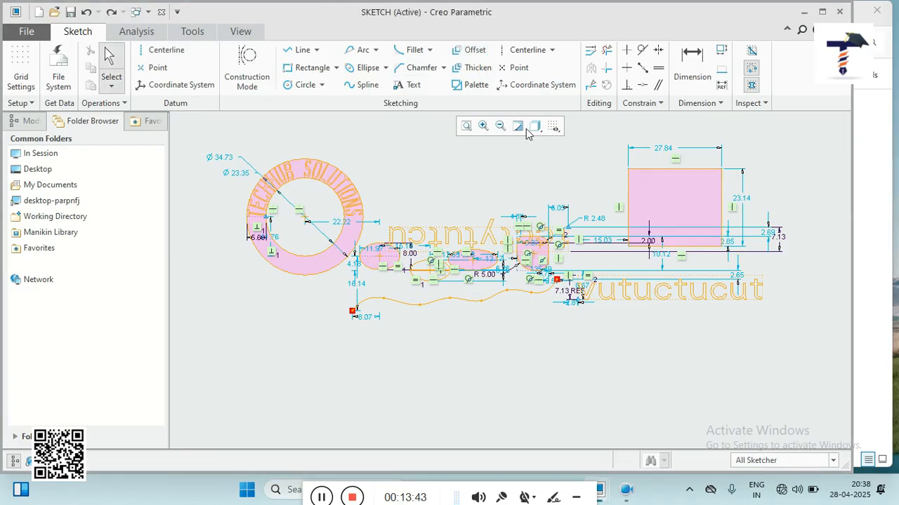
Step: Offset the large rectangle's top edge inward by 2 as a Single edge, and undo that offset
click(469, 50)
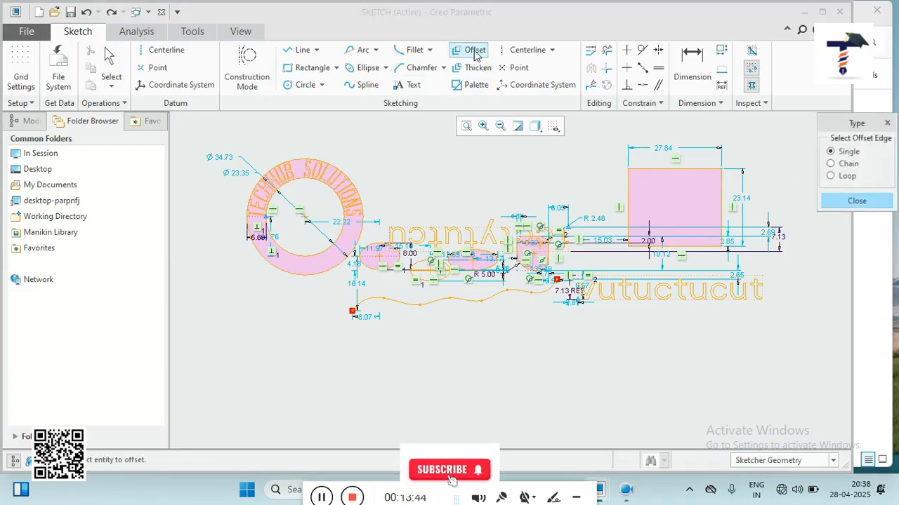
click(659, 170)
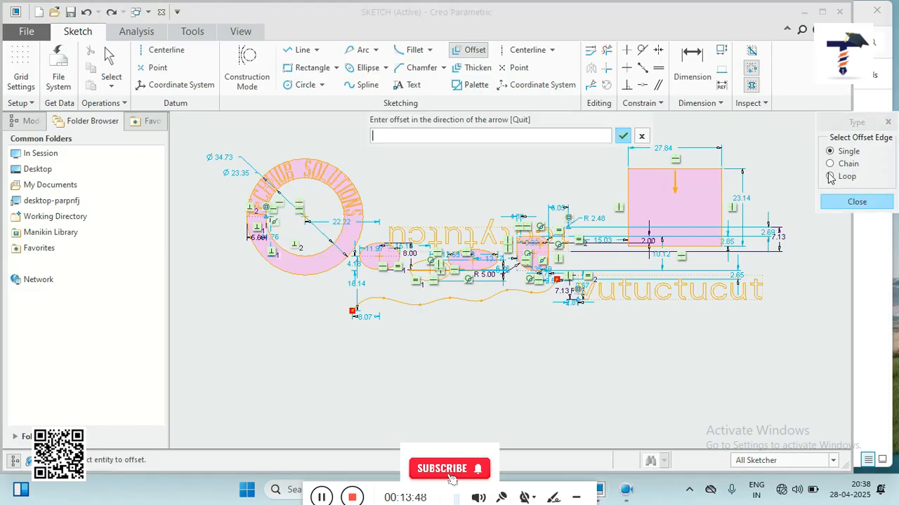
click(497, 136)
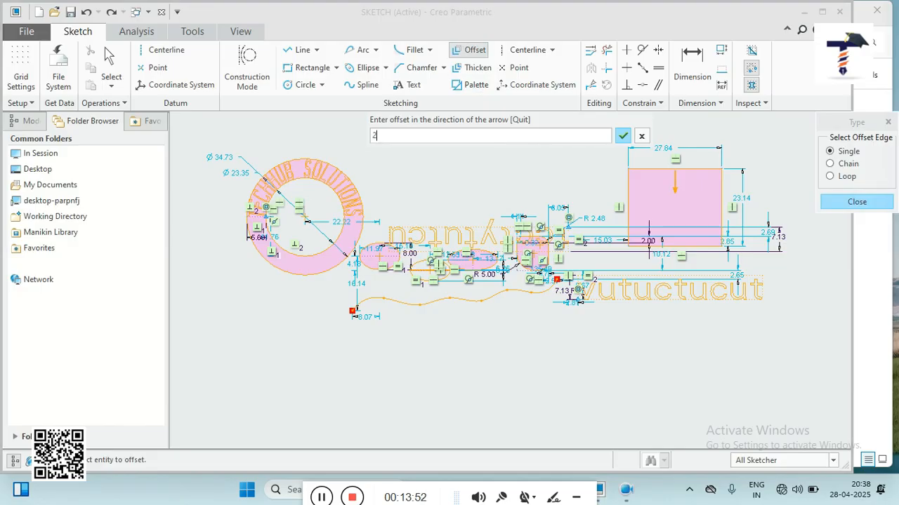
text(2)
click(622, 135)
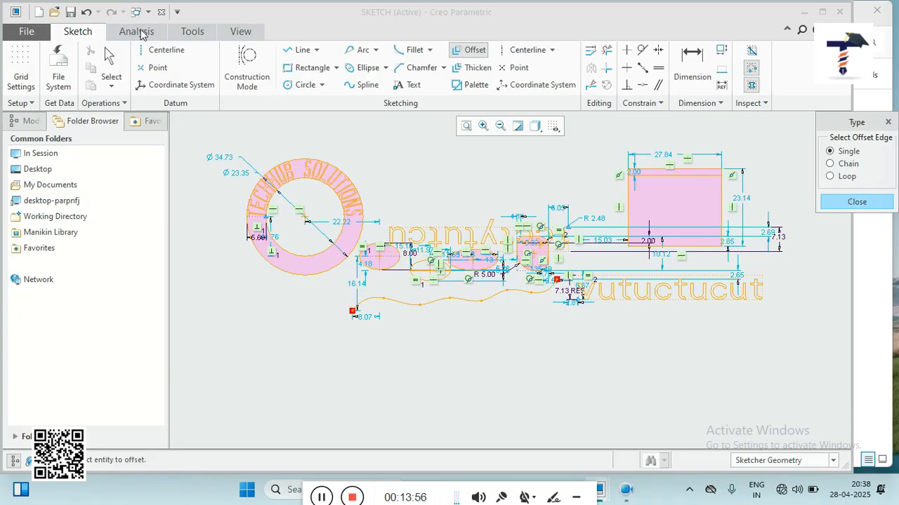
click(86, 12)
Step: Retry a Chain offset on the large rectangle's top edge, close the offset type options, and restart the Offset tool
click(469, 51)
click(830, 164)
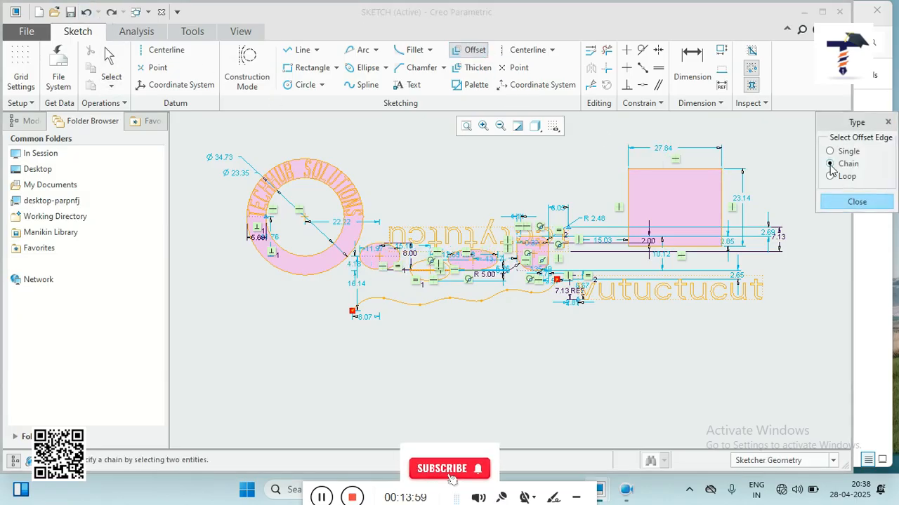
click(627, 169)
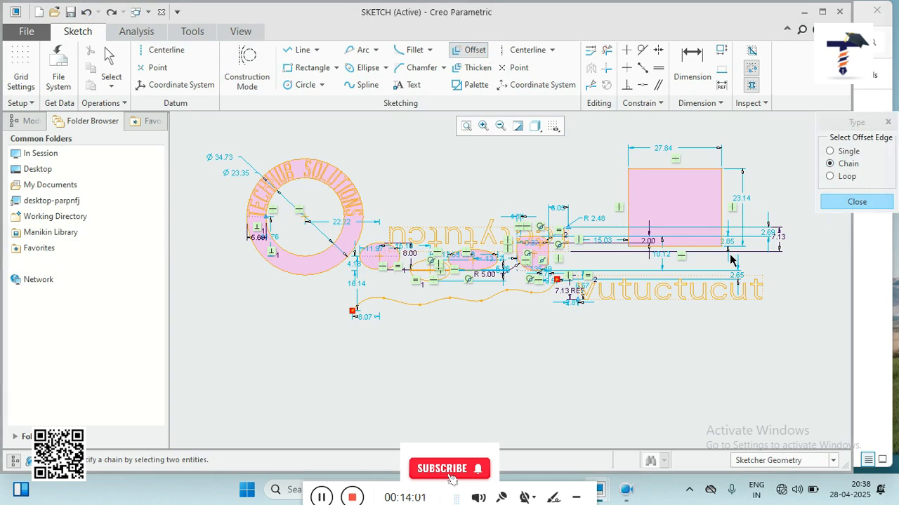
click(645, 172)
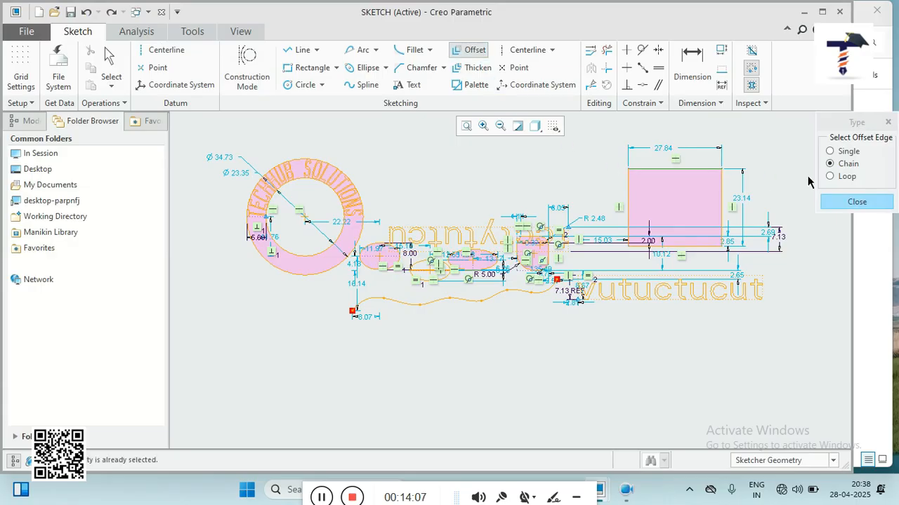
click(851, 200)
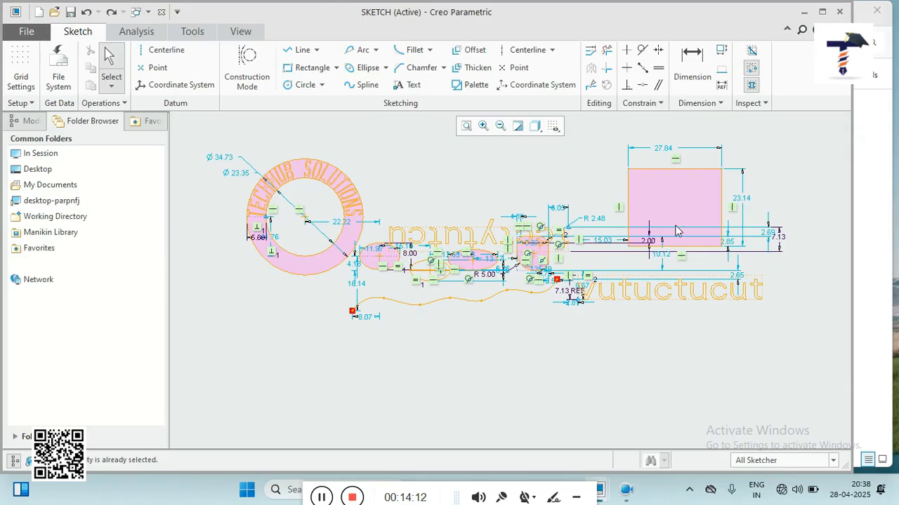
click(472, 50)
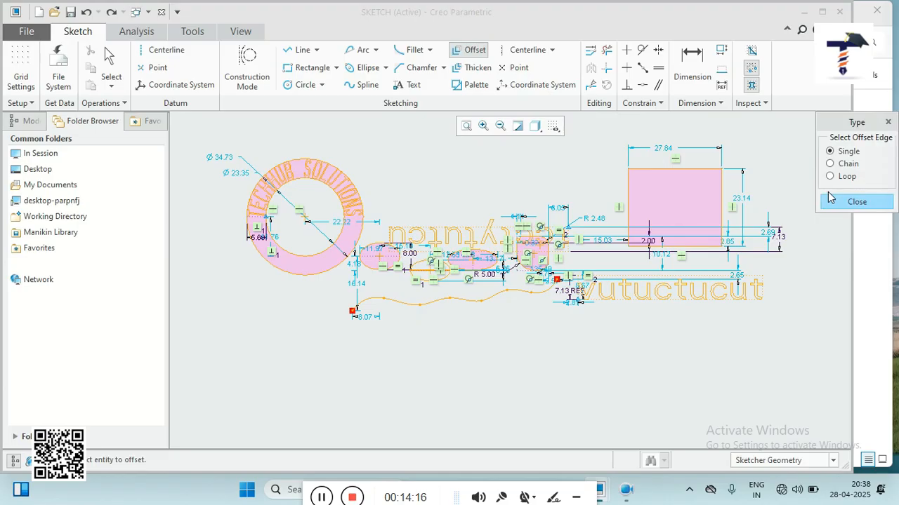
Step: Sketch a circle about 20.12 in diameter in the empty area below the spline
click(305, 85)
click(514, 363)
click(537, 344)
middle_click(586, 361)
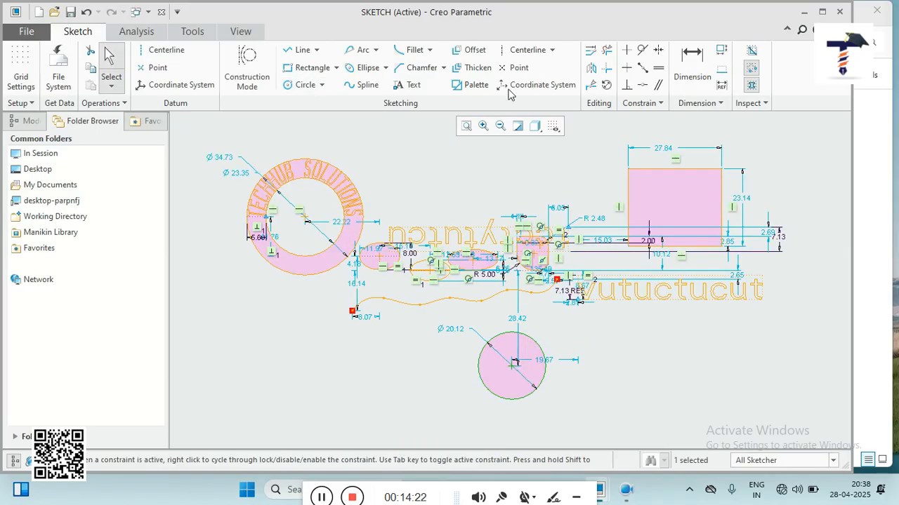
Step: Offset the new circle outward by 5 as a Single edge and close the offset type options
click(469, 50)
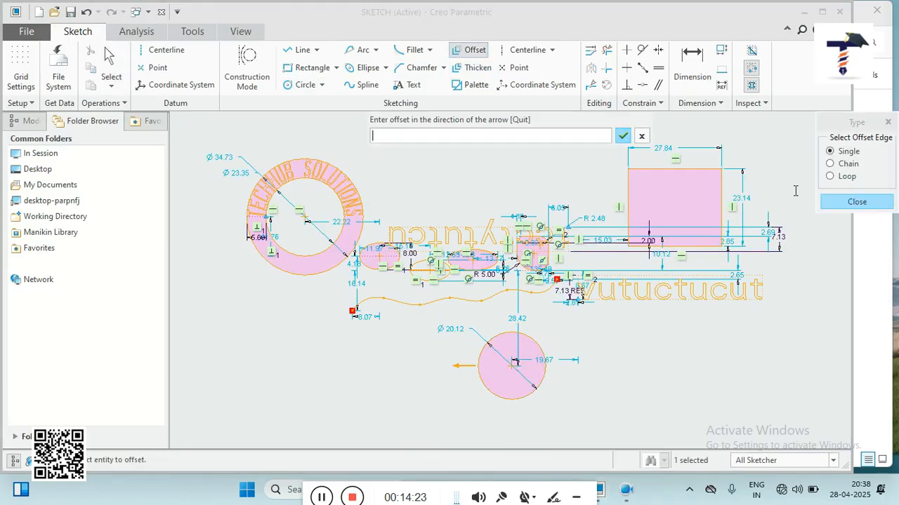
text(5)
key(Return)
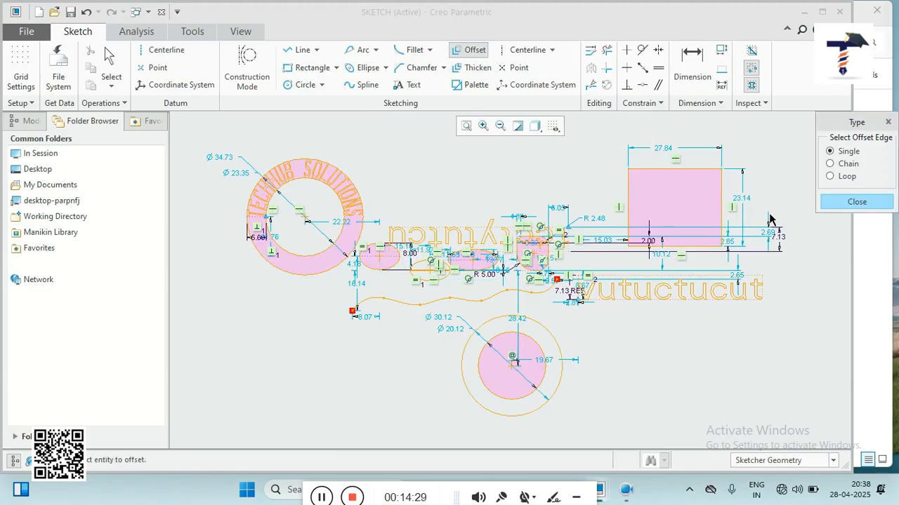
click(200, 146)
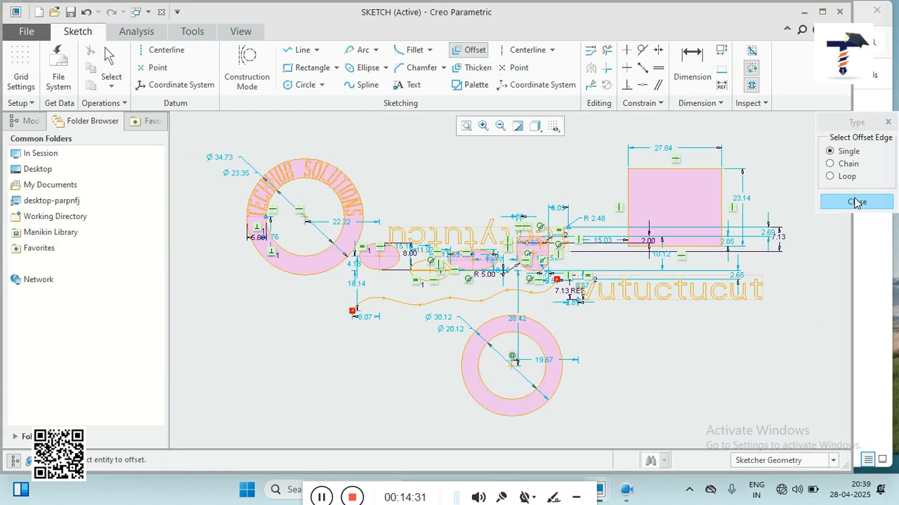
click(855, 202)
Step: Delete all geometry in the sketch and draw a corner rectangle as a square about 23.33 on each side
mouse_move(214, 131)
mouse_down()
mouse_move(704, 411)
mouse_move(797, 425)
mouse_up()
key(Delete)
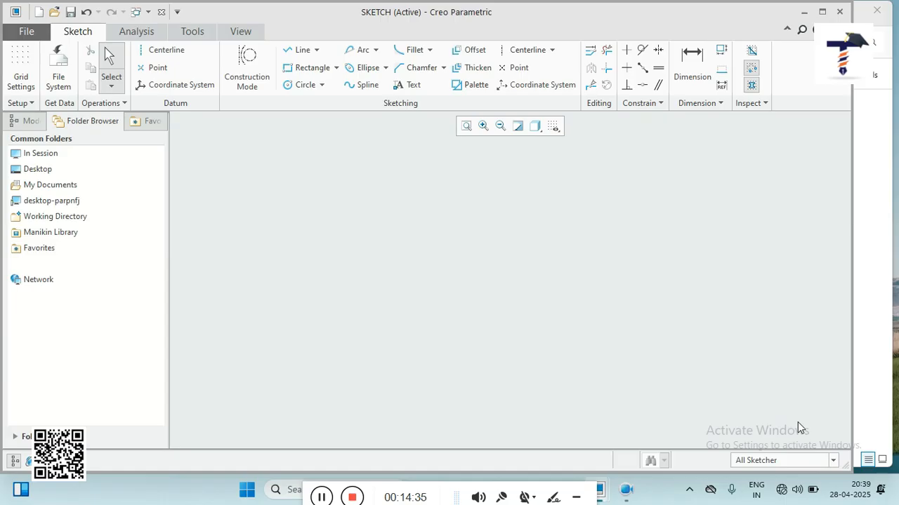
click(304, 85)
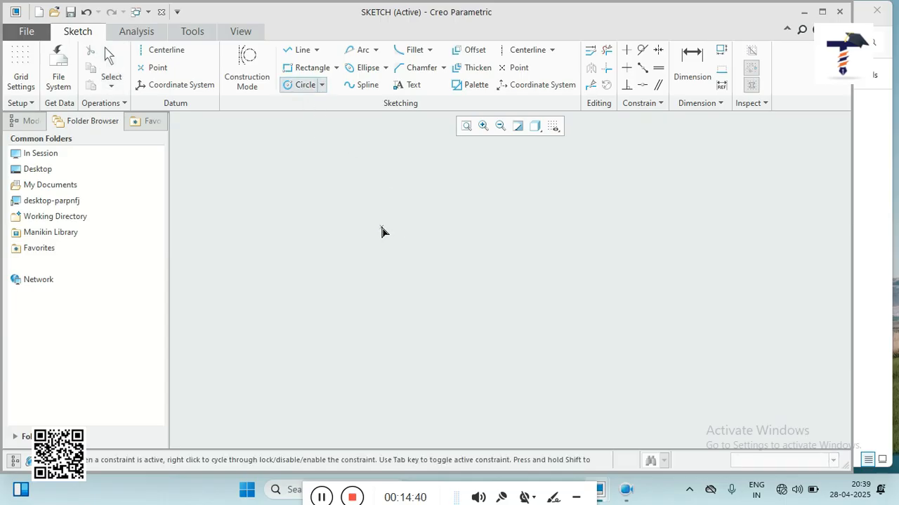
click(309, 67)
click(358, 198)
click(437, 275)
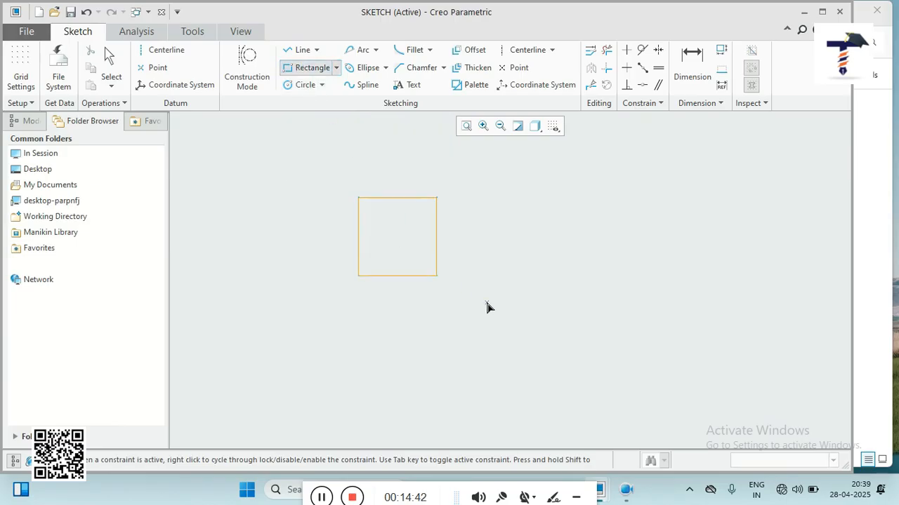
middle_click(490, 307)
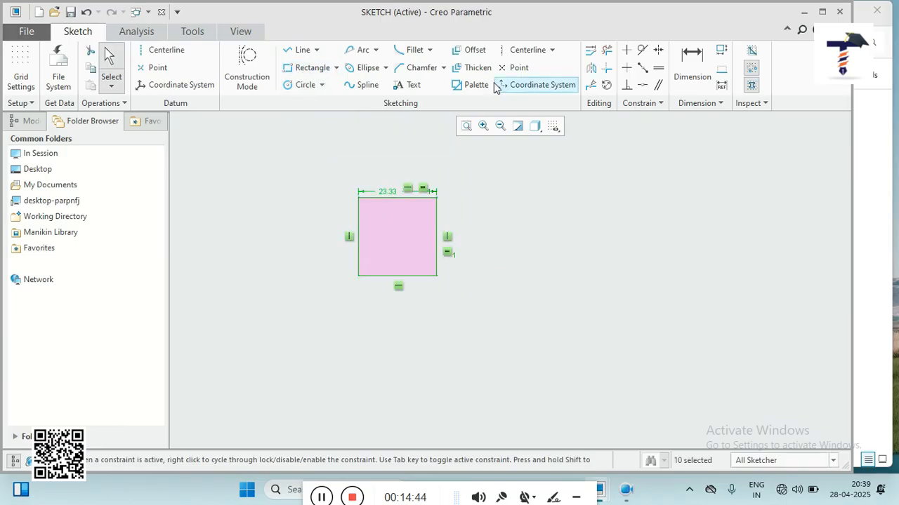
Step: Offset the square's top edge inward by 3 as a Single edge, and undo that offset
click(471, 51)
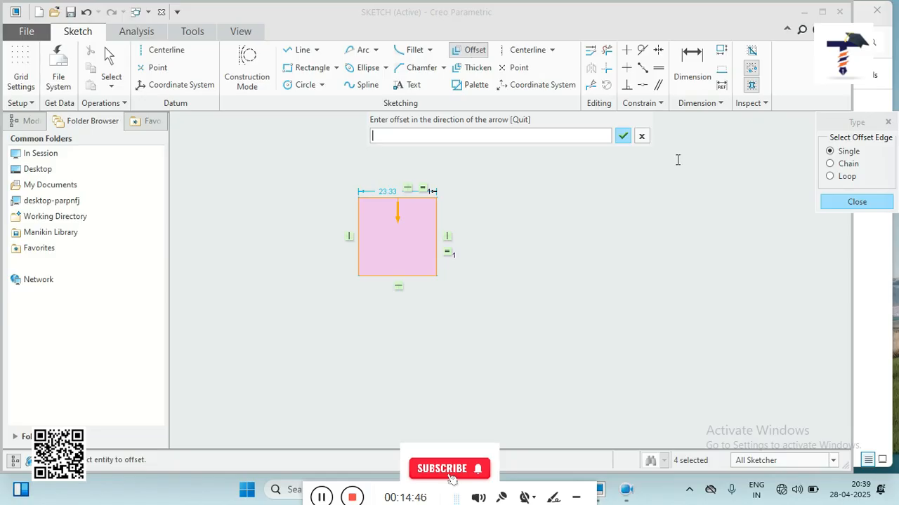
text(3)
key(Return)
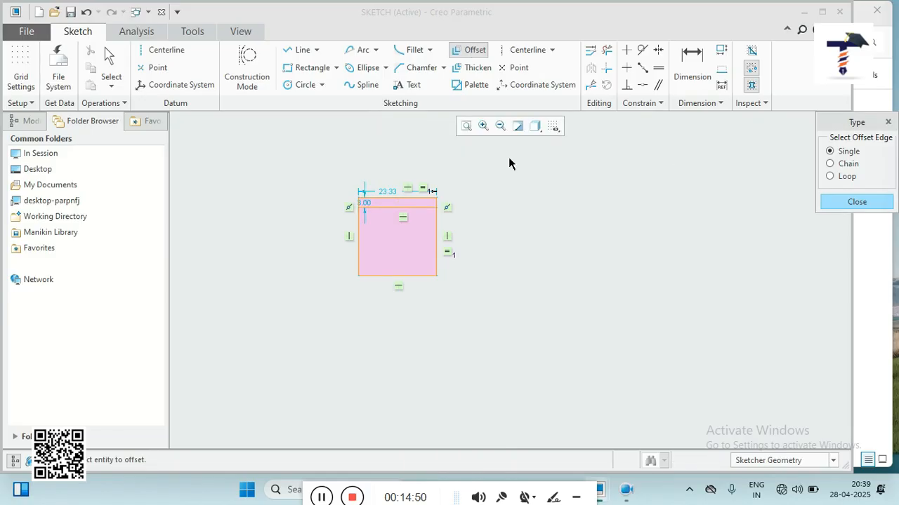
click(856, 202)
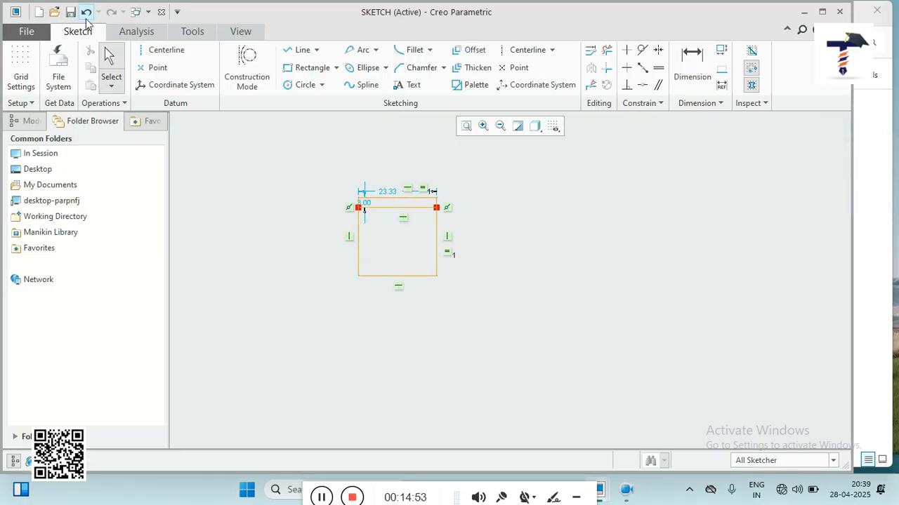
click(86, 19)
Step: Select the whole square, offset its top edge inward by 5 as a Single edge, and close the offset type options
drag(317, 173, 471, 316)
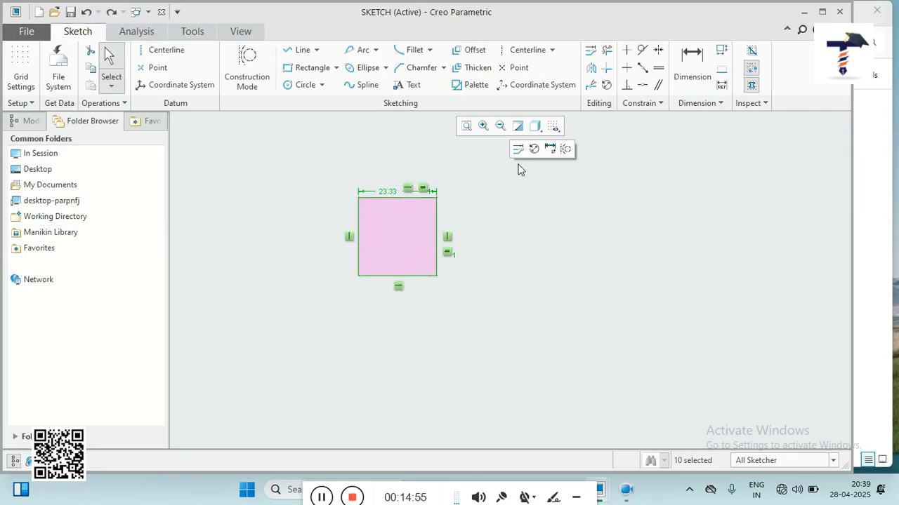
click(469, 50)
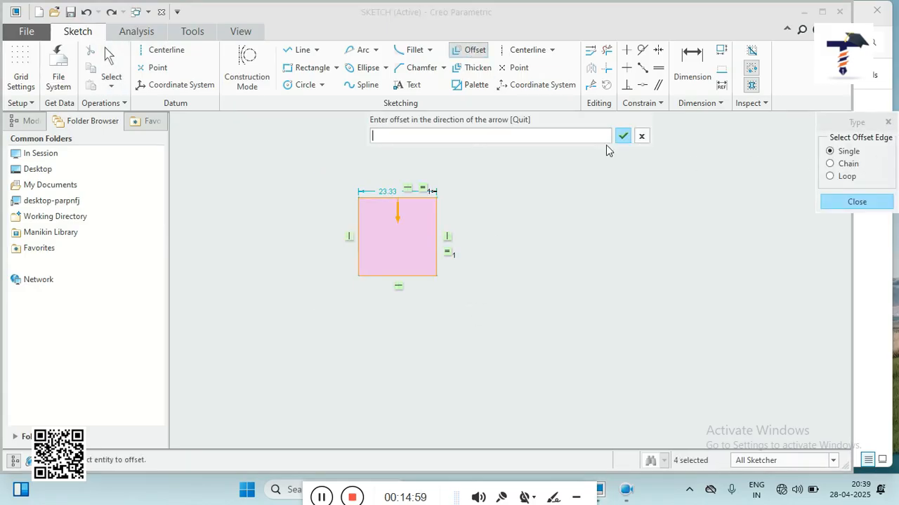
click(830, 164)
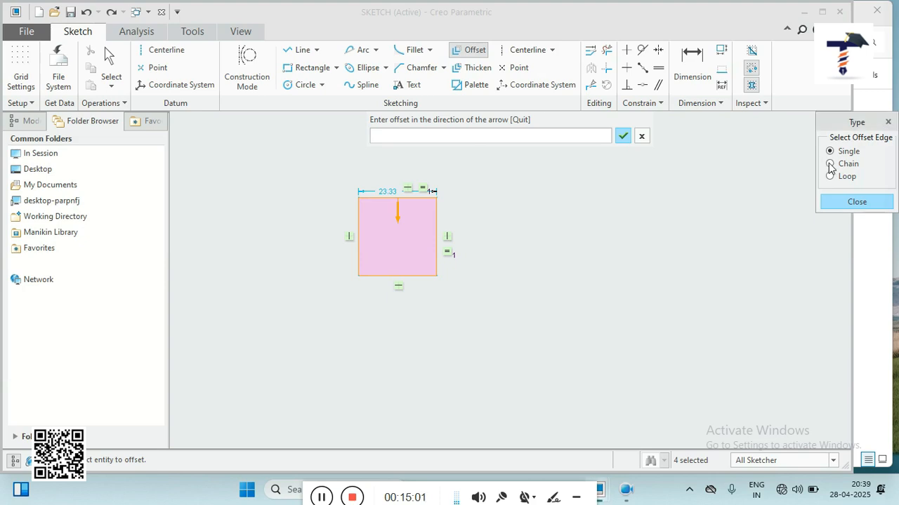
click(523, 138)
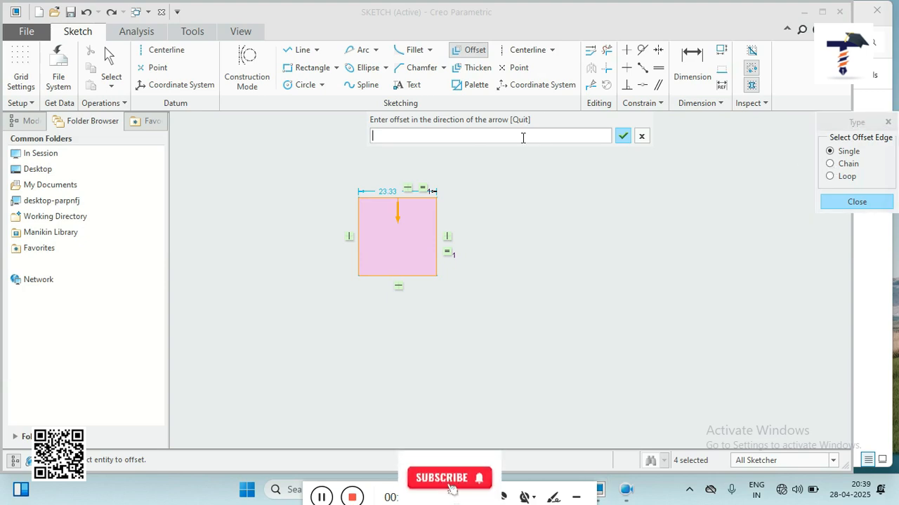
text(5)
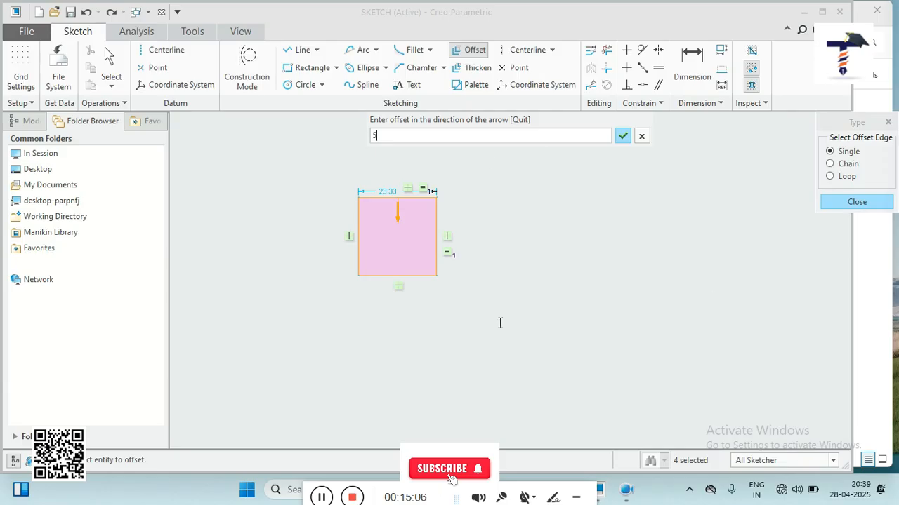
click(833, 164)
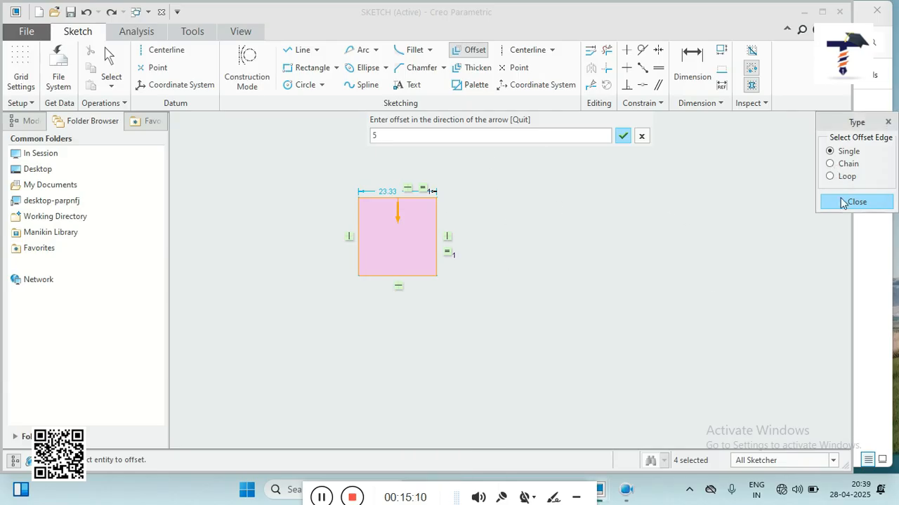
click(623, 135)
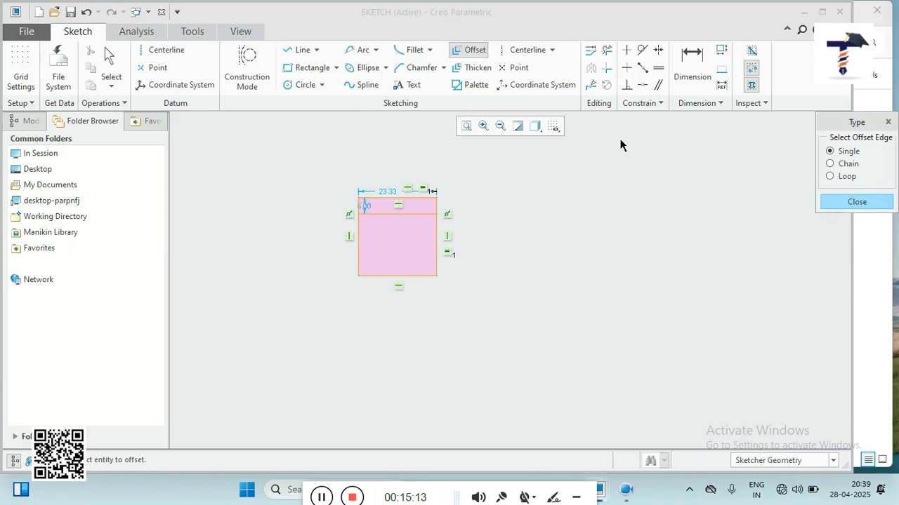
click(868, 205)
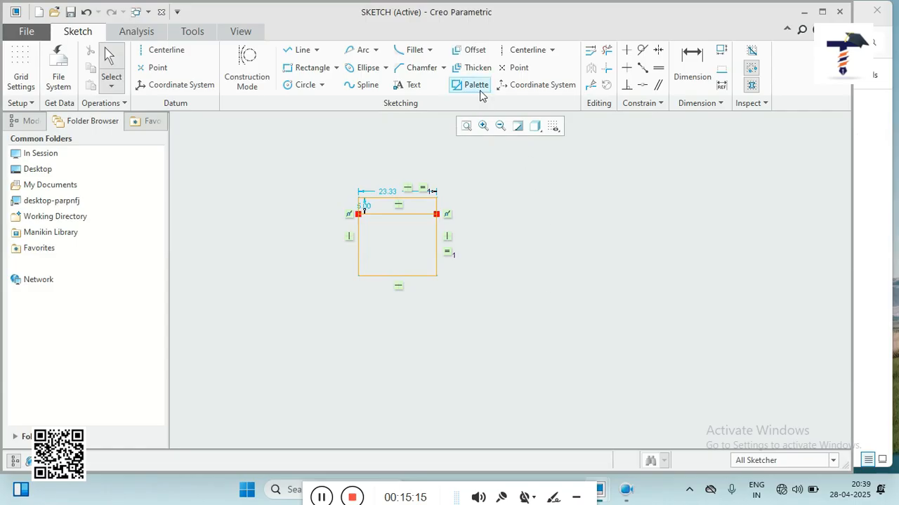
Step: Start the Thicken tool and exit it
click(477, 71)
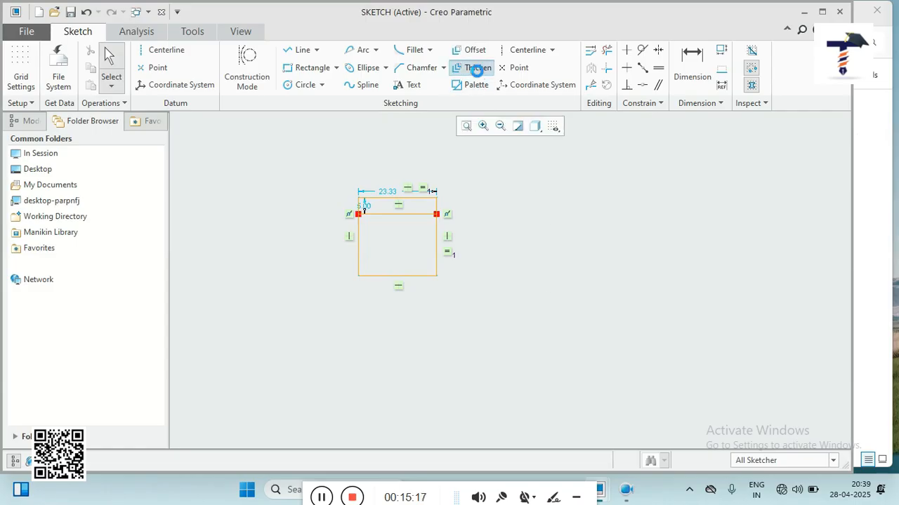
click(874, 295)
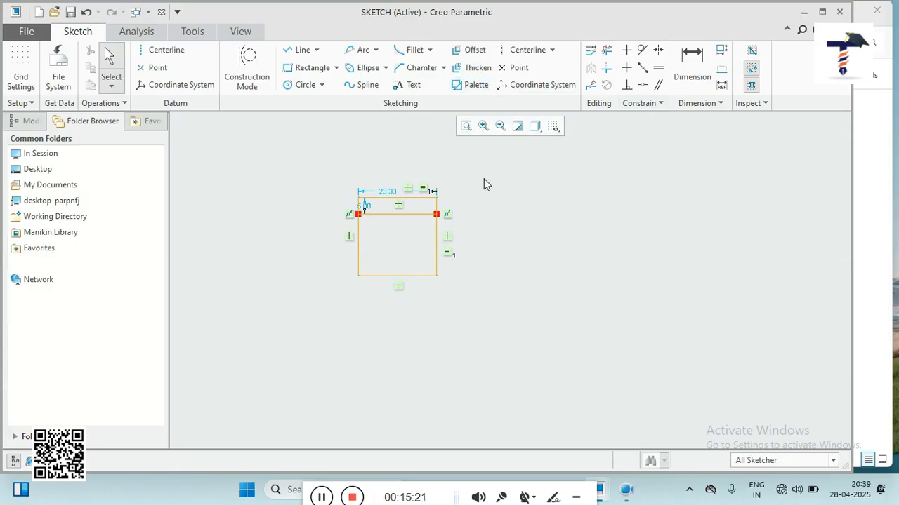
Step: Browse the sketcher palette's polygons, shapes and profiles, and place a C-profile to the lower right of the square
click(475, 85)
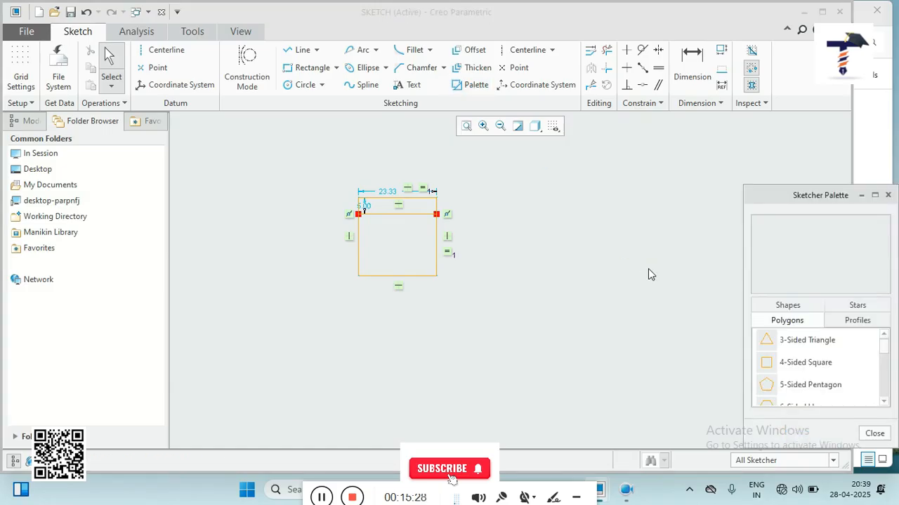
click(792, 309)
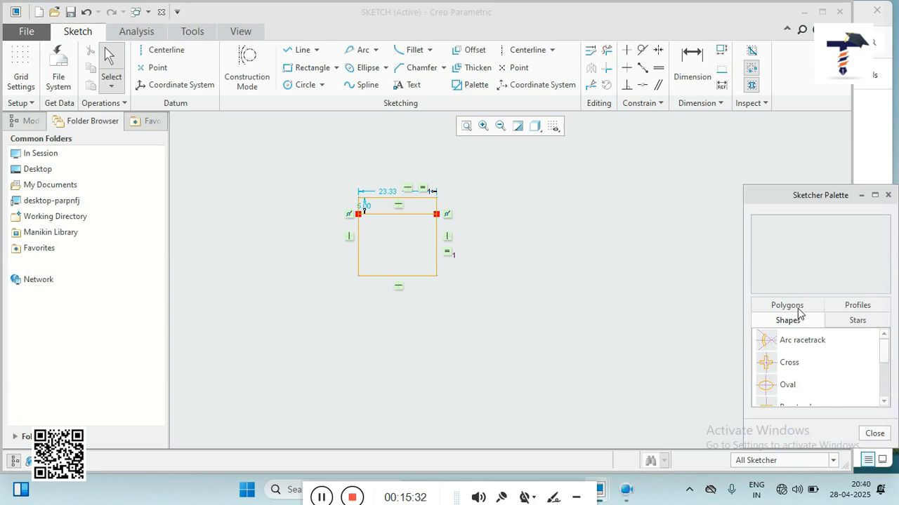
click(797, 309)
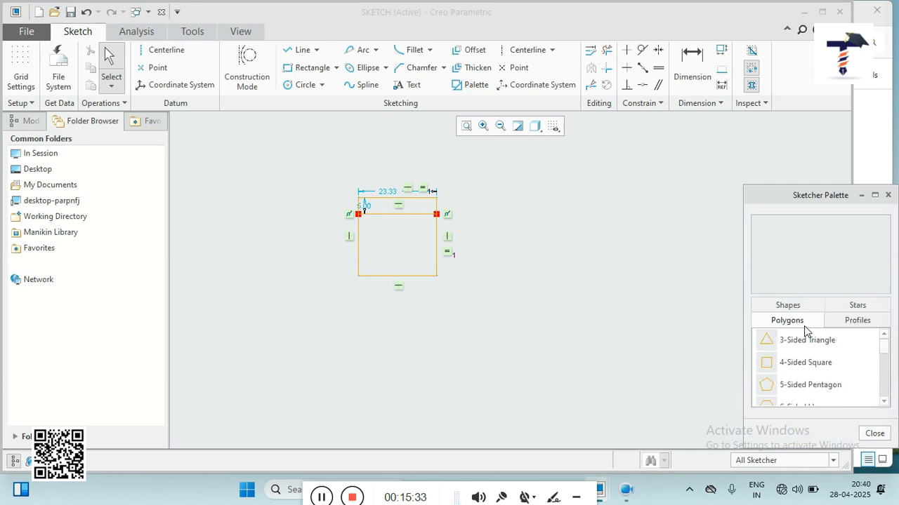
click(805, 309)
scroll(815, 394, down, 2)
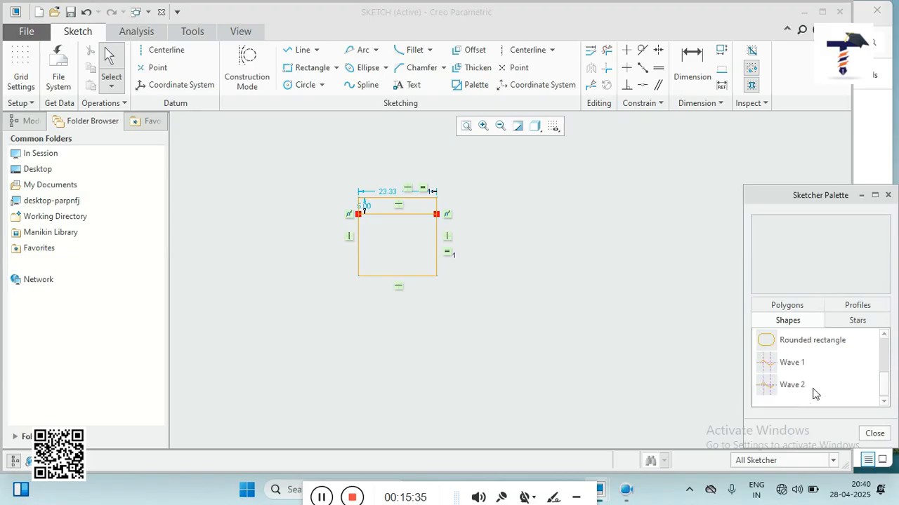
click(862, 308)
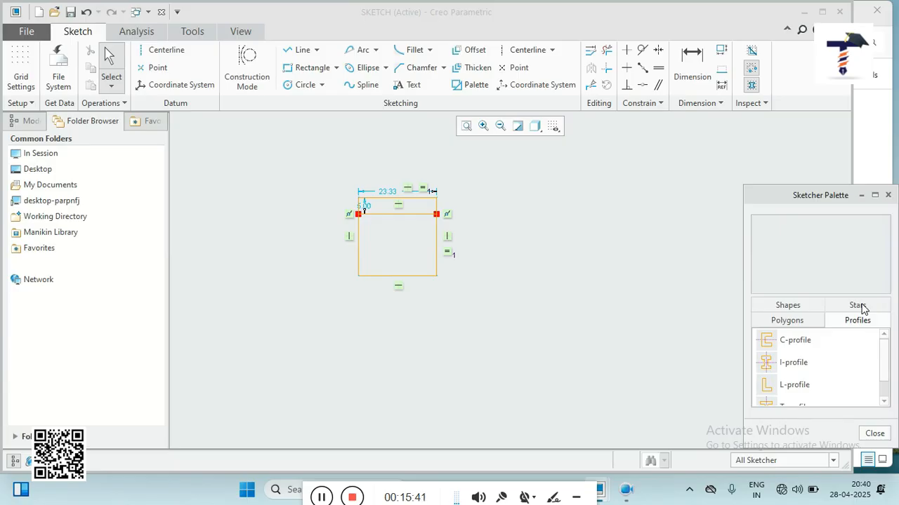
drag(765, 344, 452, 360)
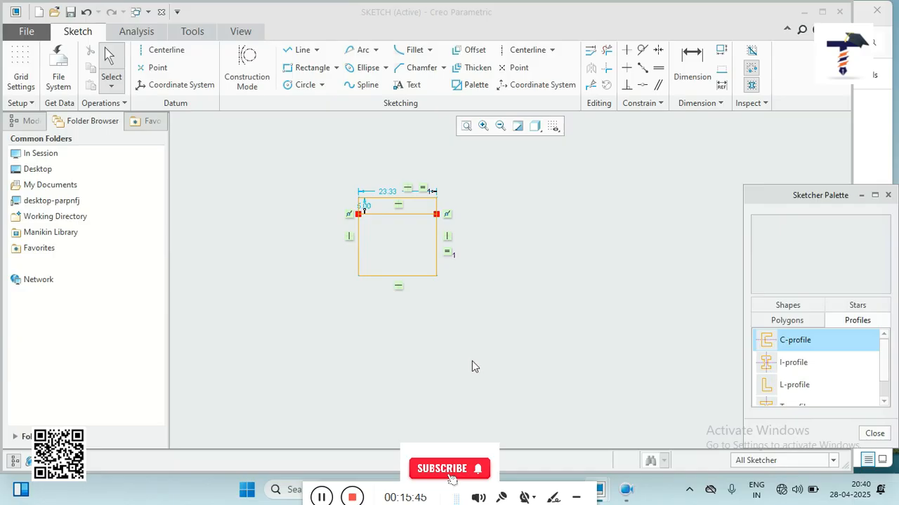
double_click(787, 341)
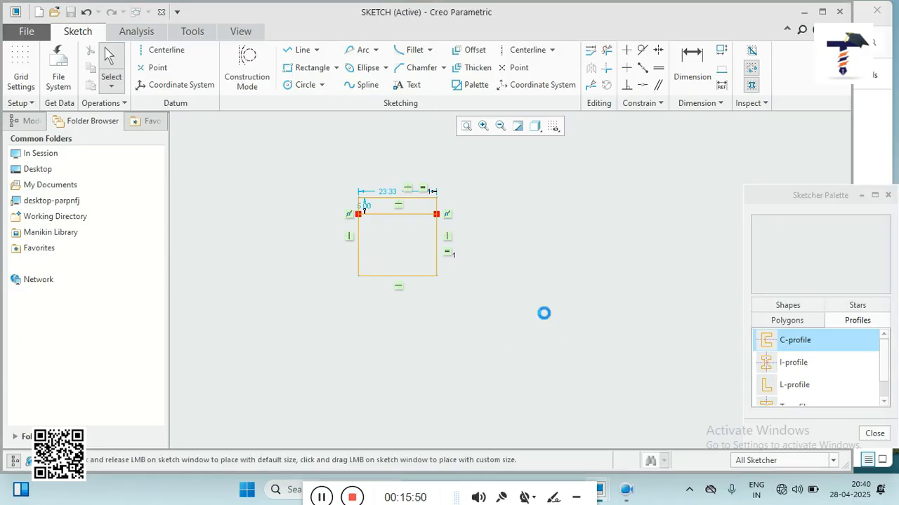
click(544, 313)
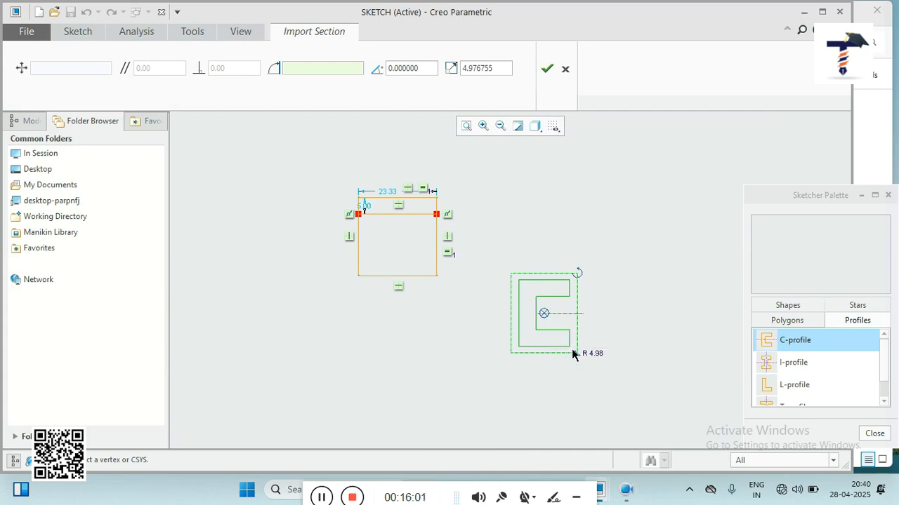
Step: Scale the imported C-profile to about 6.89, move it up beside the square, and accept the placement
drag(578, 353, 592, 373)
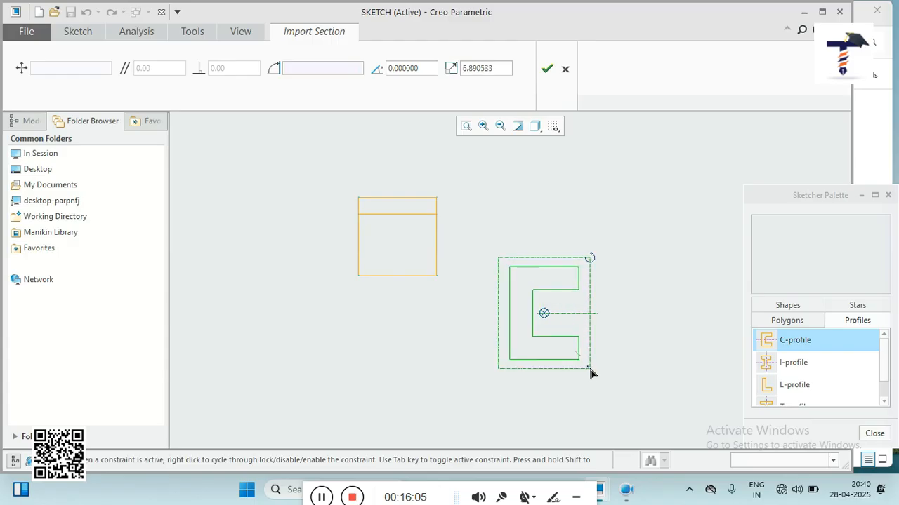
drag(543, 313, 563, 265)
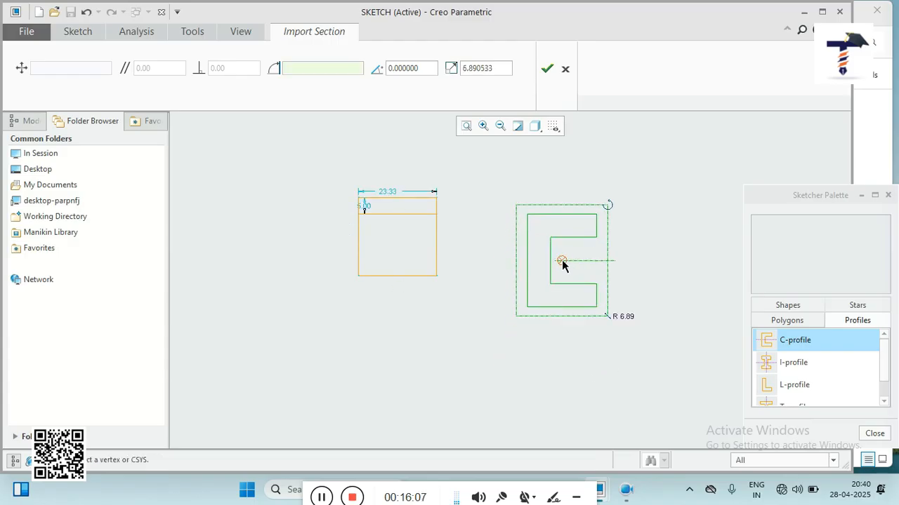
mouse_move(607, 205)
mouse_down()
mouse_move(552, 190)
mouse_move(608, 203)
mouse_up()
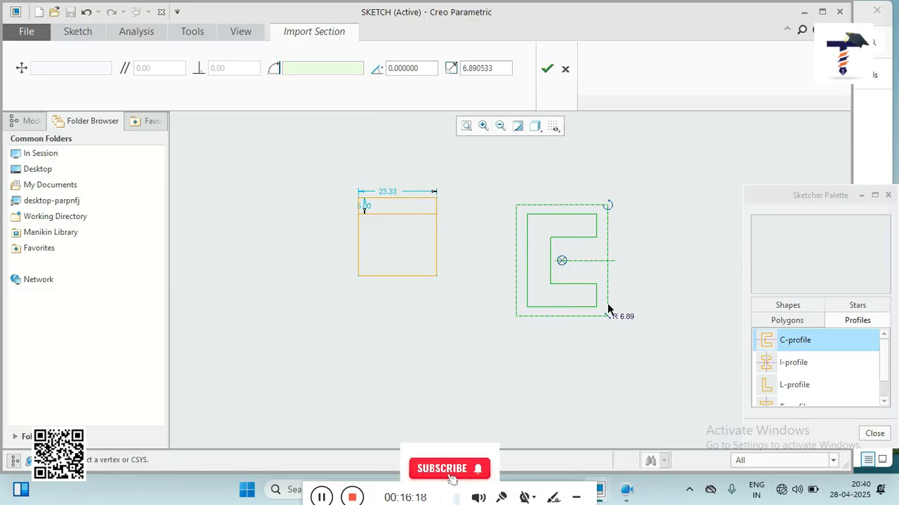
click(546, 69)
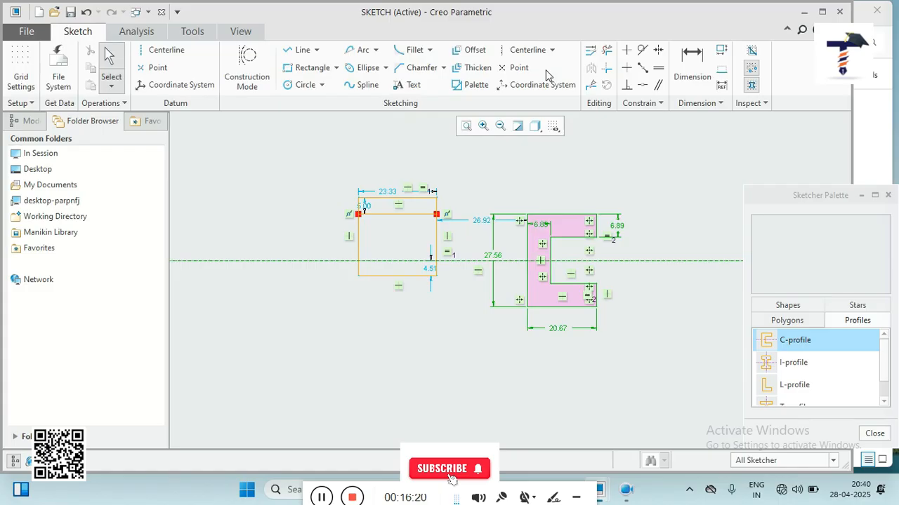
Step: Set the C-profile's overall height to 30 and close the sketcher palette
double_click(495, 256)
text(30)
key(Return)
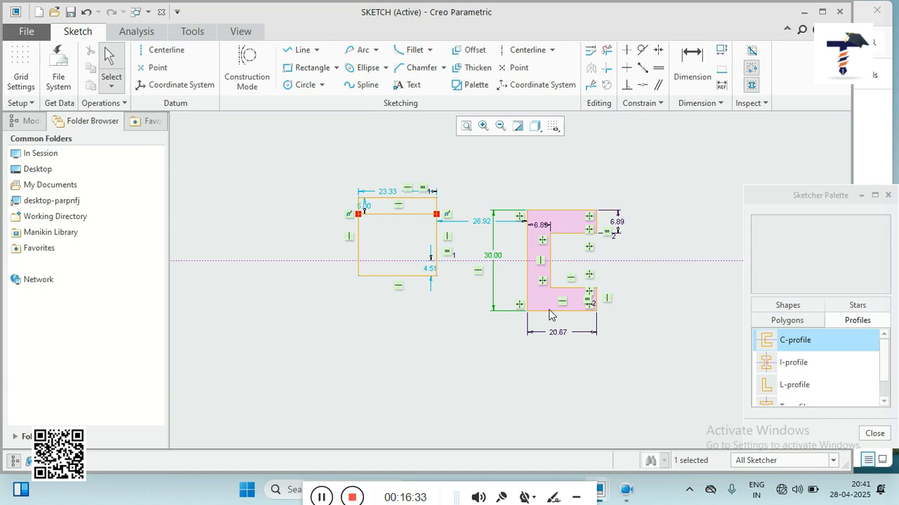
click(876, 433)
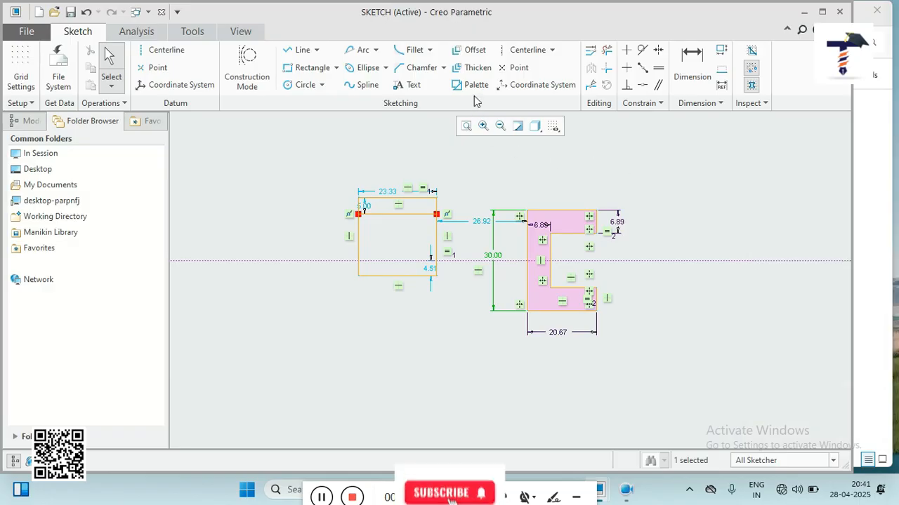
Step: Add a vertical centerline about 14.37 right of the C-profile and a point about 12.45 above and 11.82 left of its upper-left corner
click(521, 50)
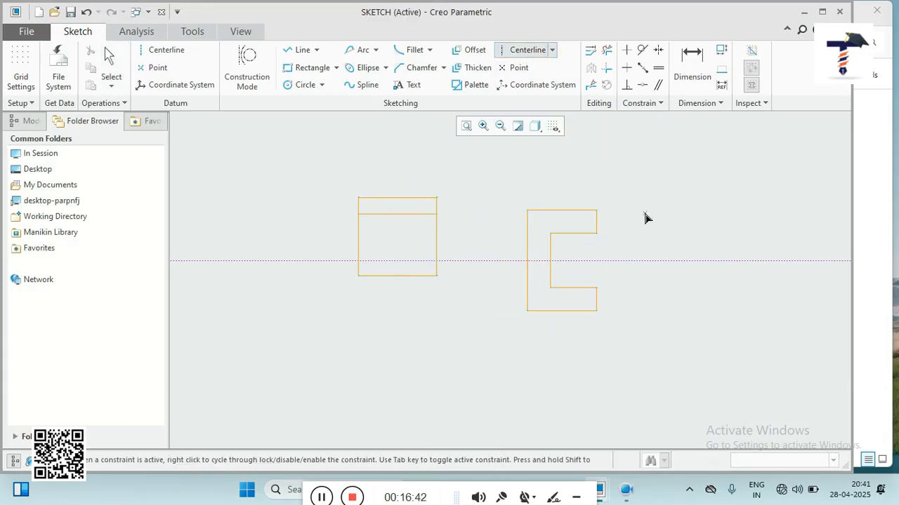
click(644, 186)
click(505, 67)
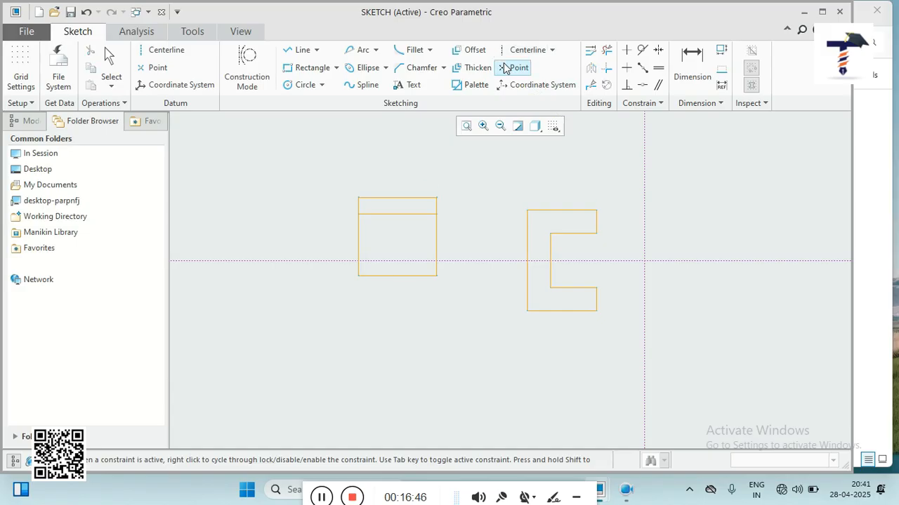
click(488, 171)
middle_click(486, 217)
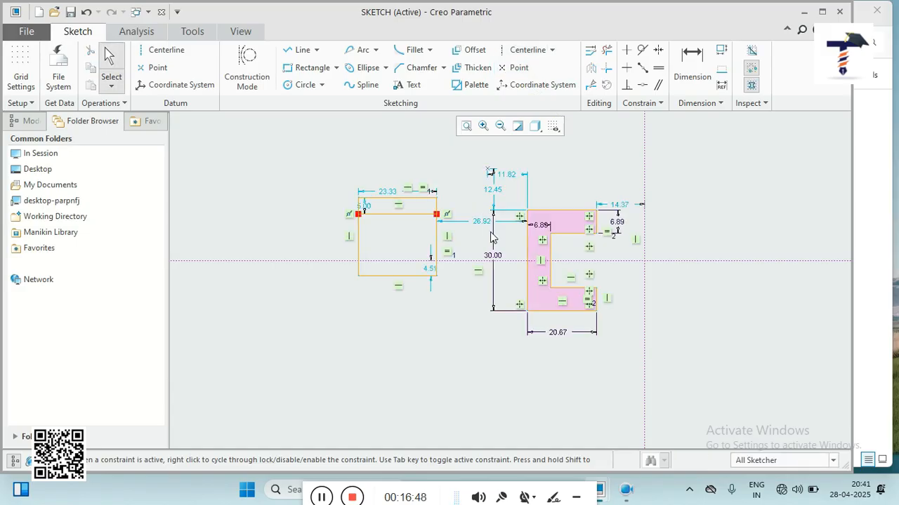
Step: Place six sketch coordinate systems around the left side of the square and below it
click(528, 85)
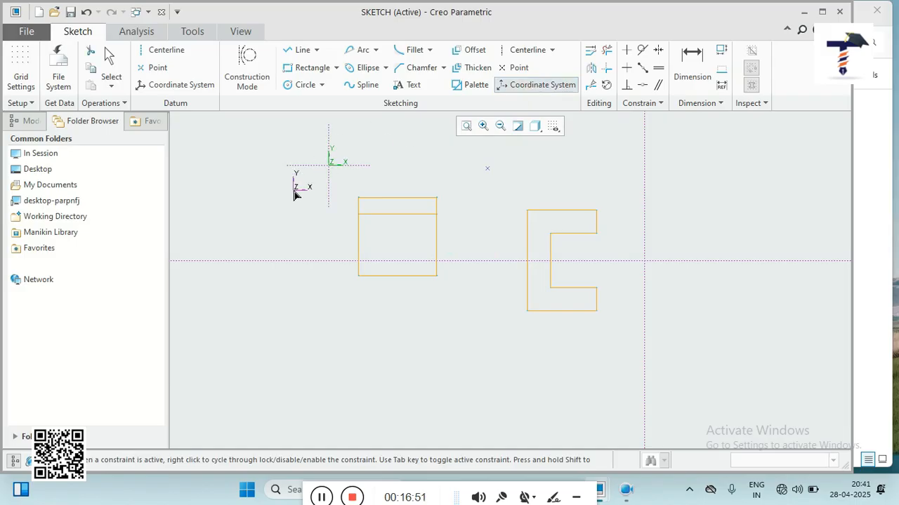
click(328, 274)
click(295, 309)
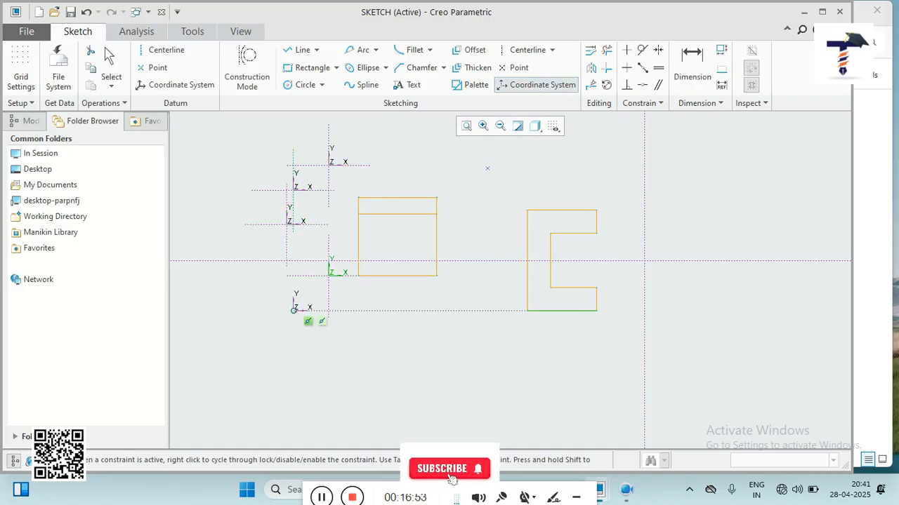
click(362, 342)
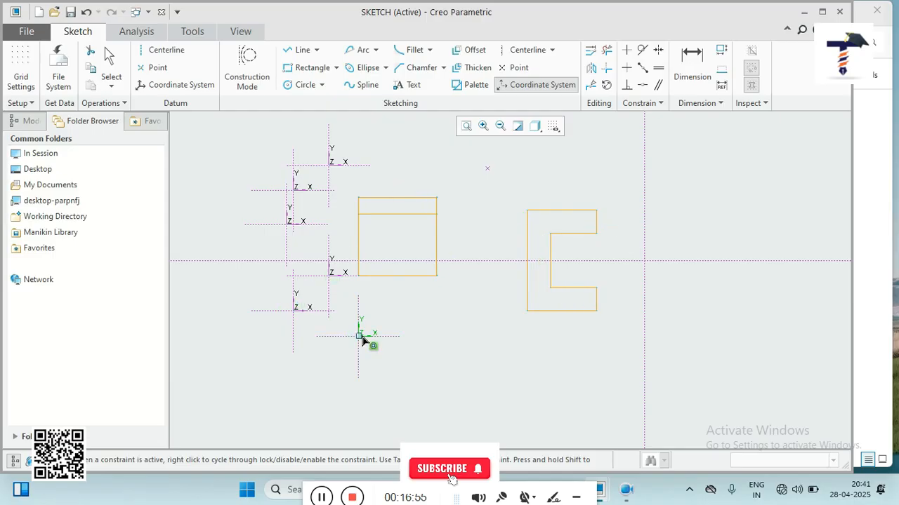